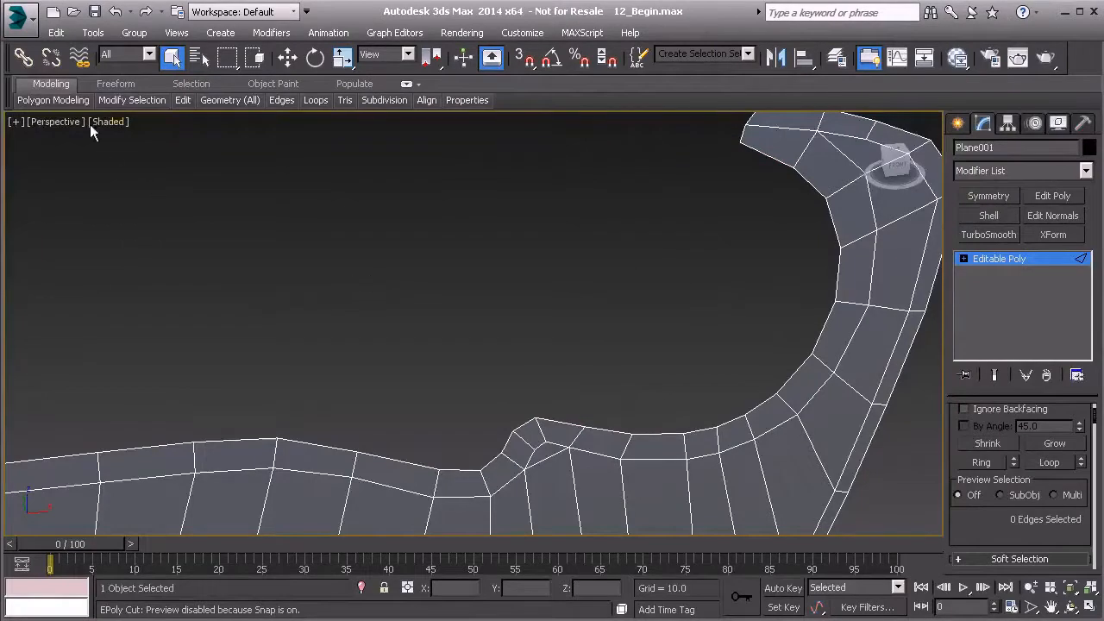
- Turn on Step Mode and select the 12 border edges along the inside curve of the hook
mouse_move(72, 105)
mouse_move(131, 100)
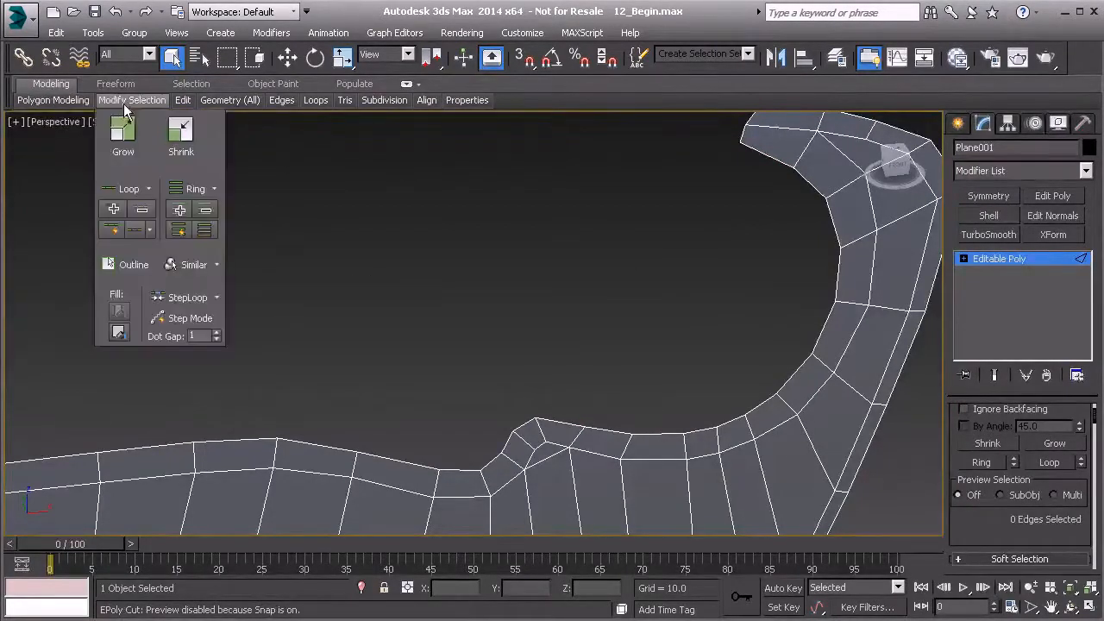
click(196, 324)
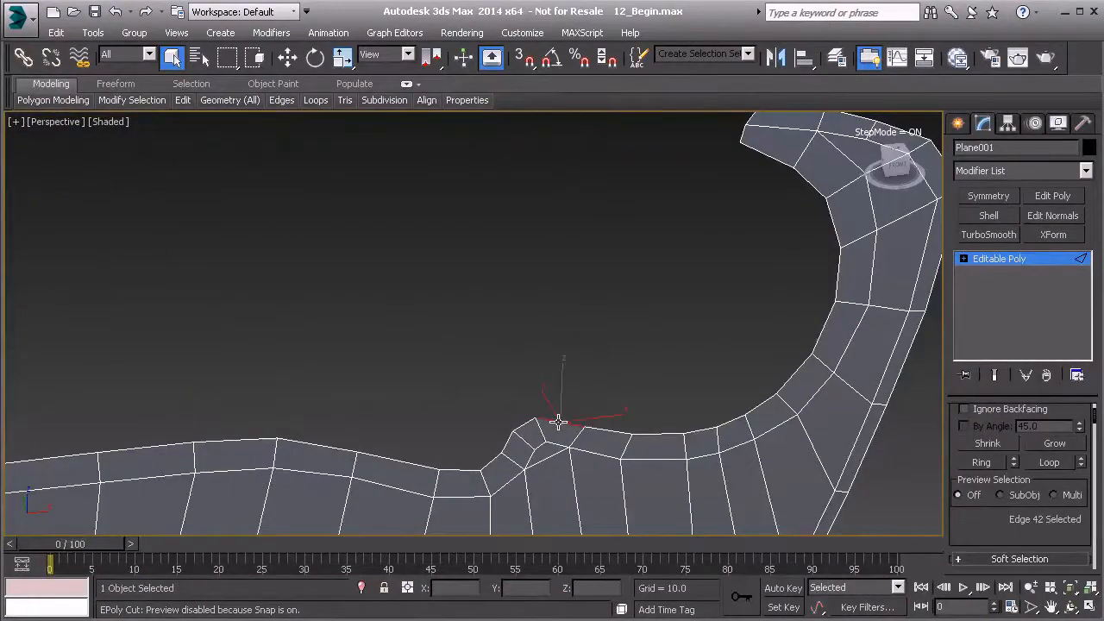
click(768, 157)
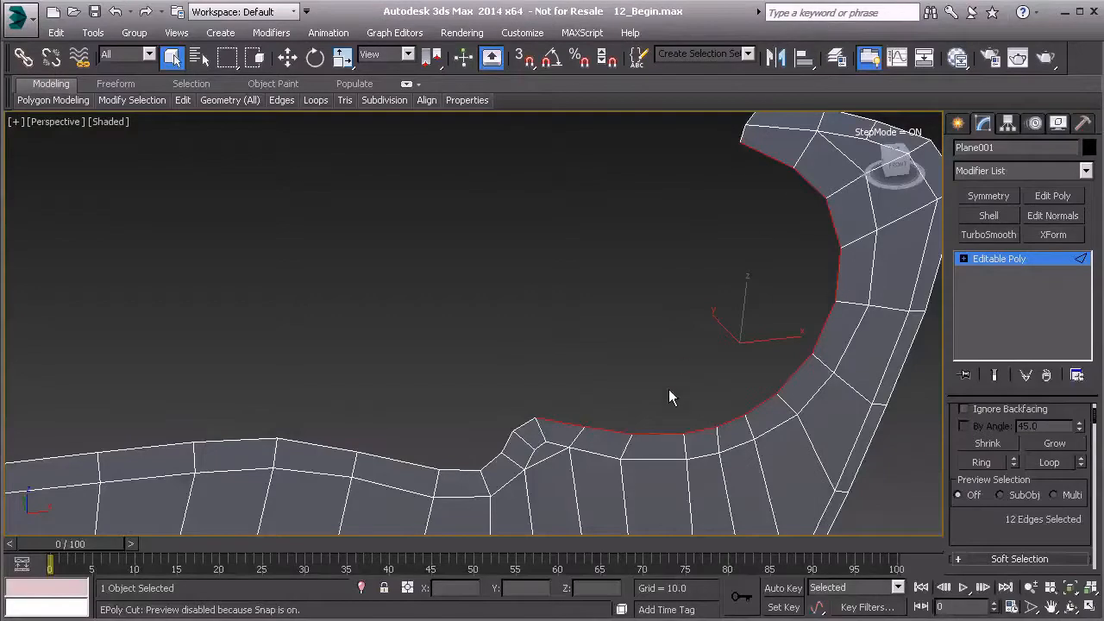
- Add the lower border edges of the blade, from just past the handle to the wide front section, to the selection
key(w)
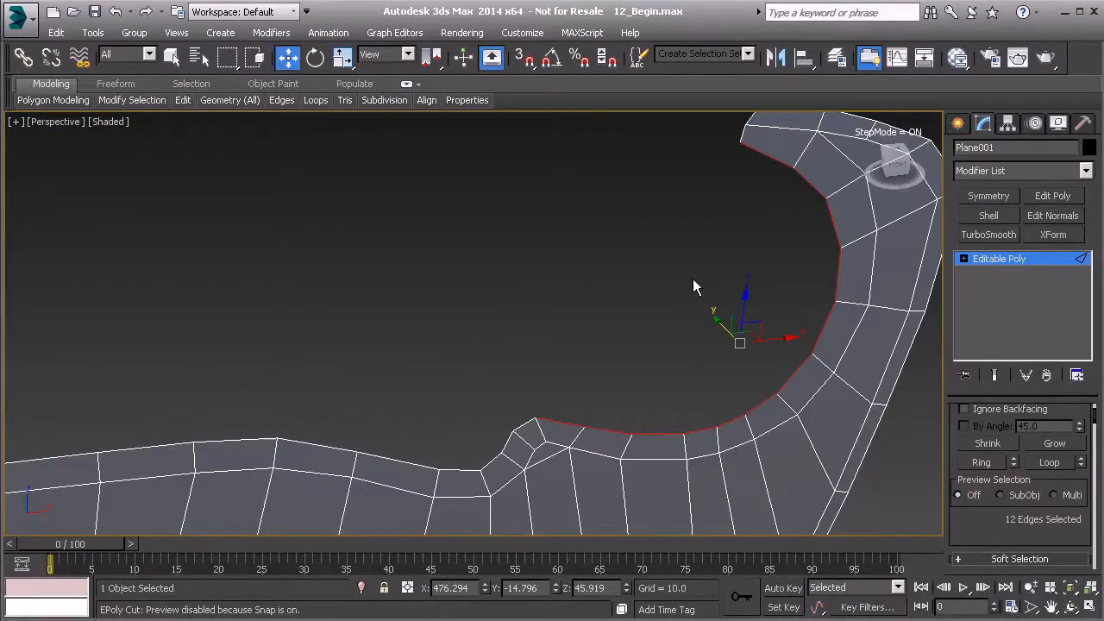
scroll(666, 400, down, 4)
alt+middle_drag(542, 489, 377, 422)
ctrl+click(350, 384)
ctrl+click(379, 387)
ctrl+click(419, 396)
ctrl+click(453, 405)
ctrl+click(540, 428)
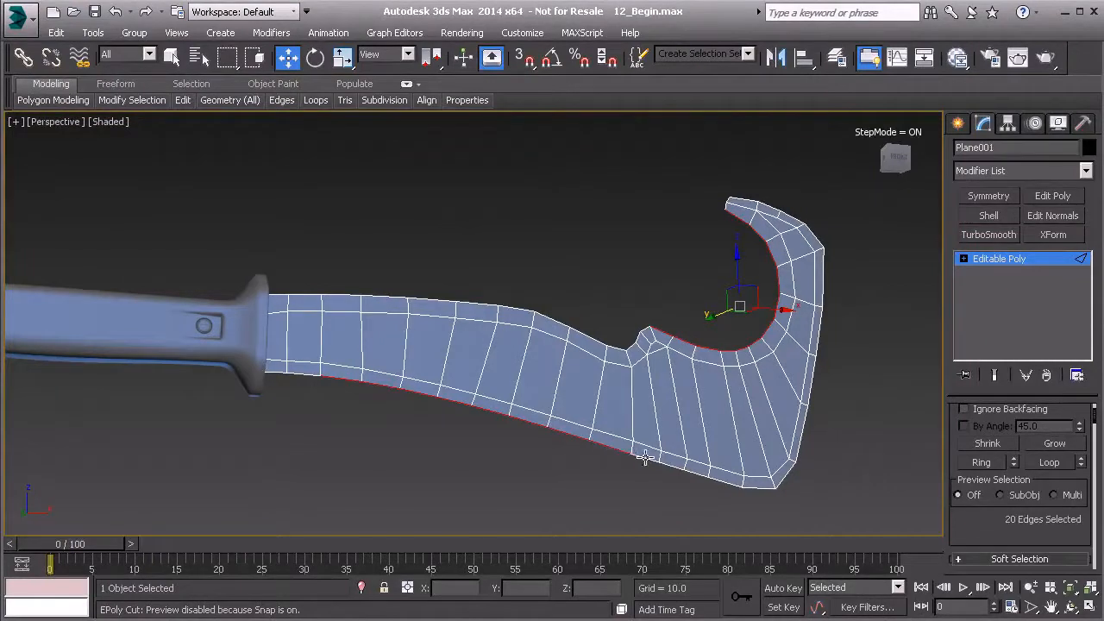
alt+middle_drag(562, 439, 597, 449)
alt+middle_drag(678, 463, 702, 262)
drag(700, 261, 697, 262)
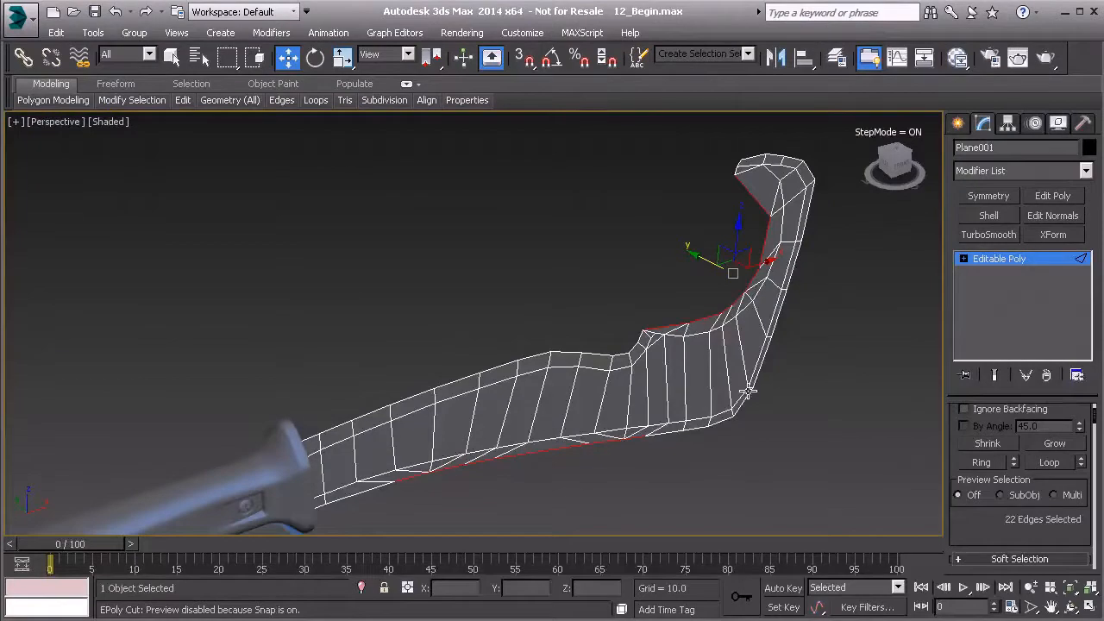
click(115, 12)
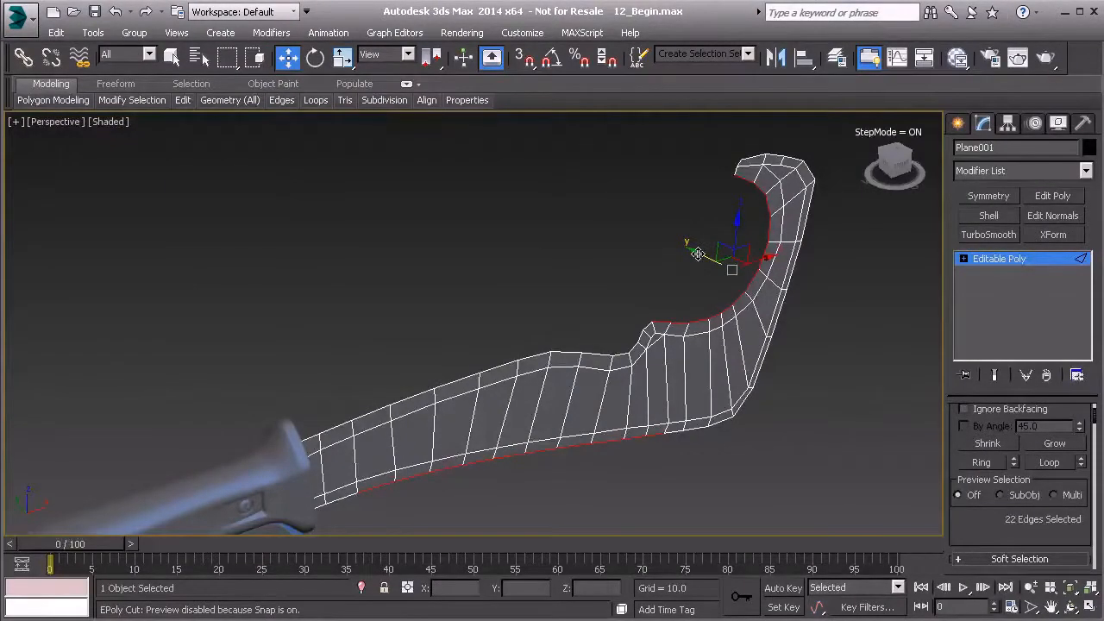
- Extrude the selected inner hook and lower blade edges a short distance along the Y axis to form side strips
drag(698, 254, 693, 250)
scroll(645, 262, up, 5)
alt+middle_drag(584, 278, 584, 316)
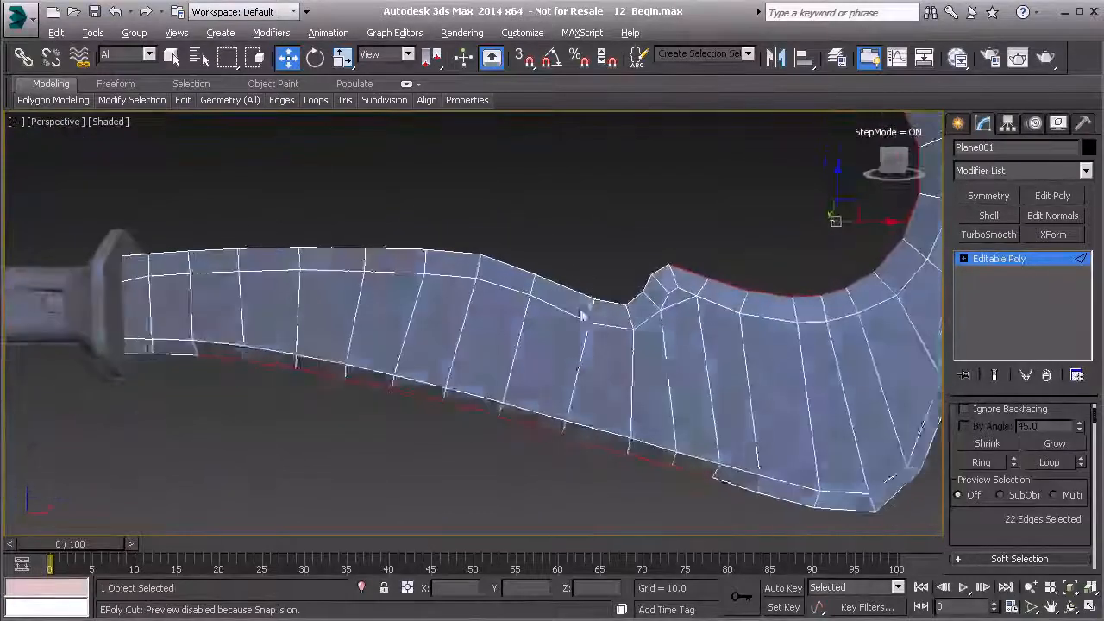
alt+middle_drag(715, 248, 571, 272)
alt+middle_drag(470, 351, 324, 285)
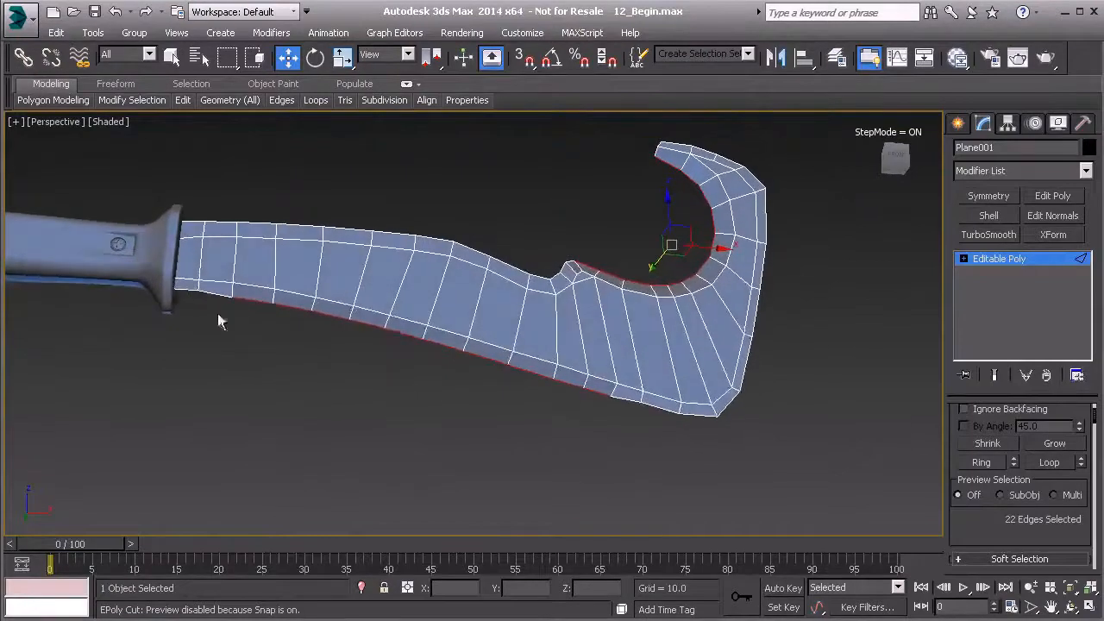
- Select the run of border edges along the blade's upper spine, from the handle to the notch
click(190, 293)
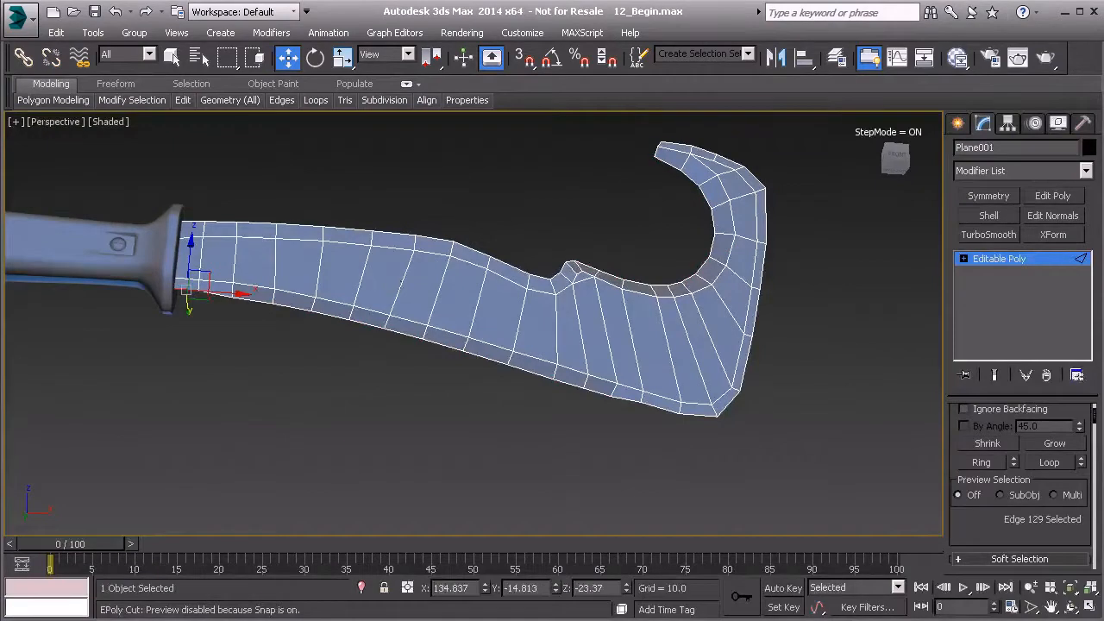
alt+middle_drag(165, 323, 247, 308)
click(231, 294)
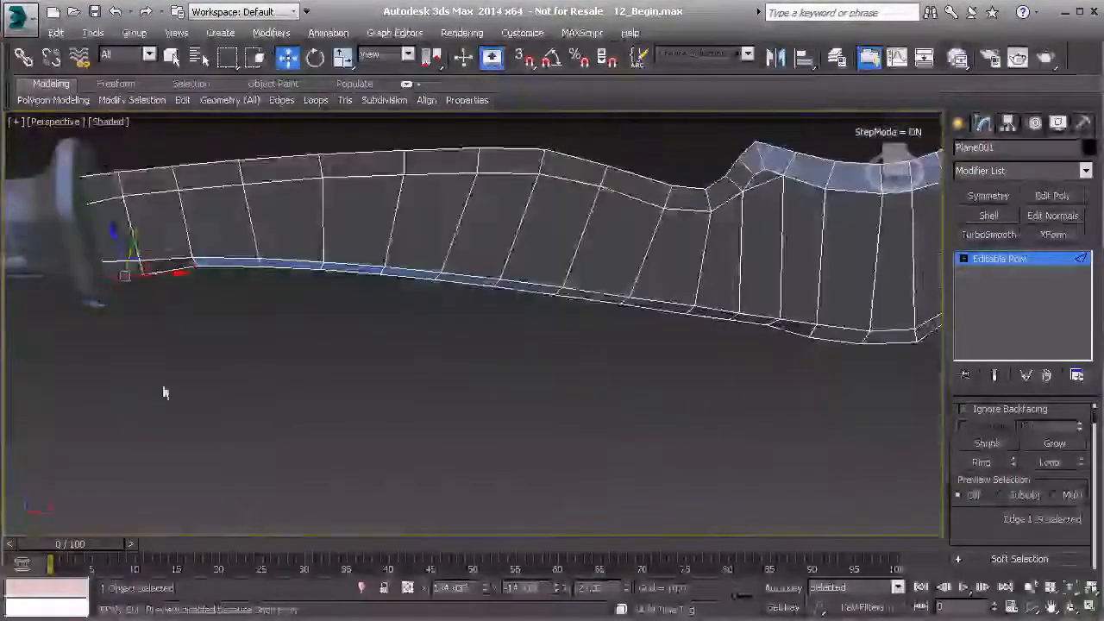
ctrl+click(105, 172)
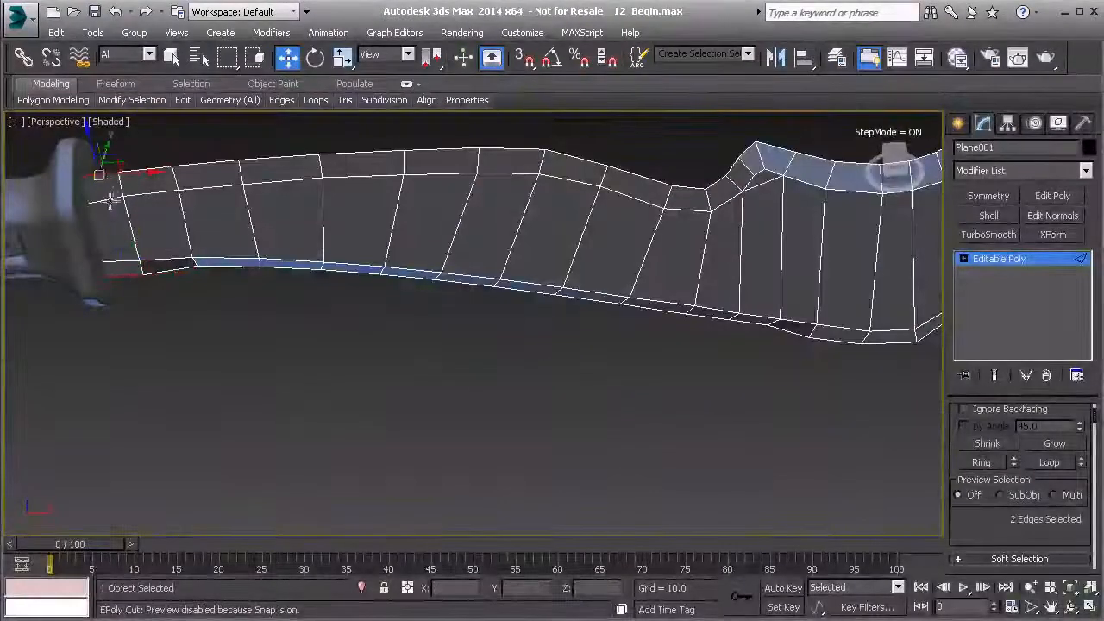
click(102, 177)
middle_drag(471, 185, 157, 352)
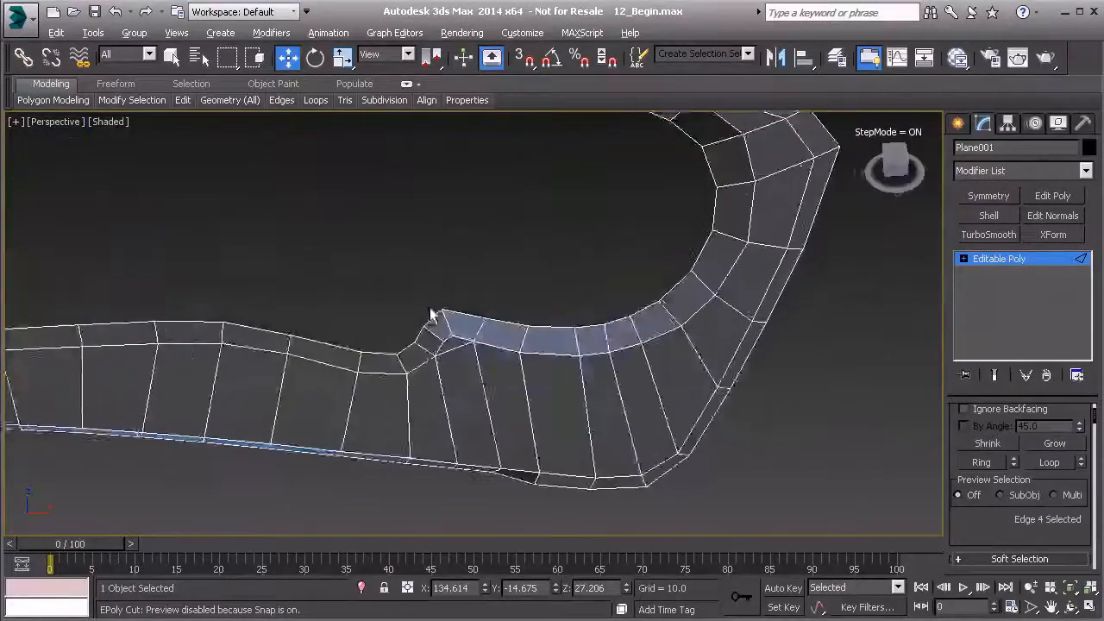
alt+middle_drag(430, 314, 458, 343)
double_click(427, 221)
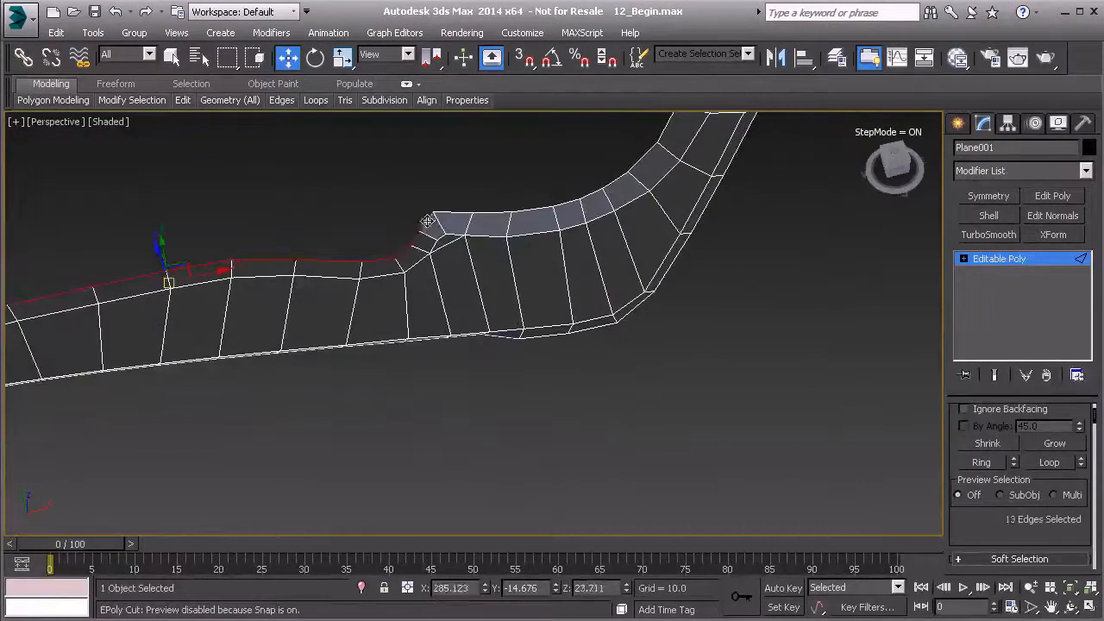
- Deselect the extra edge at the notch and extrude the remaining 12 spine edges about 5 units along the Y axis
alt+middle_drag(353, 258, 574, 264)
alt+middle_drag(521, 326, 389, 321)
alt+click(675, 370)
alt+middle_drag(554, 345, 677, 357)
shift+drag(347, 341, 330, 339)
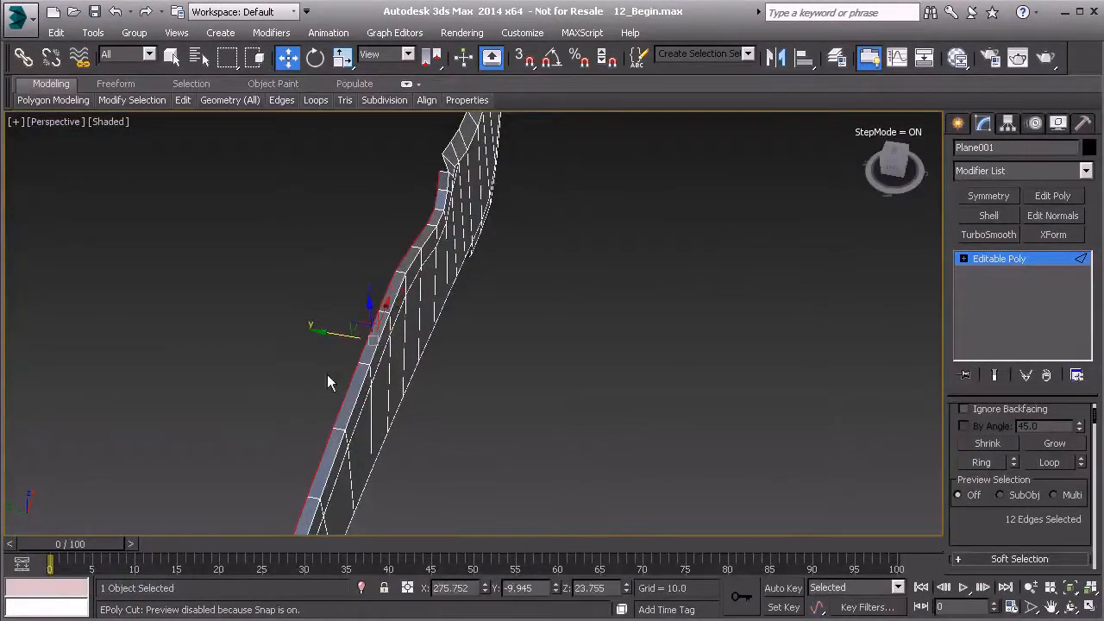
alt+middle_drag(475, 188, 249, 323)
scroll(370, 350, up, 6)
alt+middle_drag(443, 371, 441, 323)
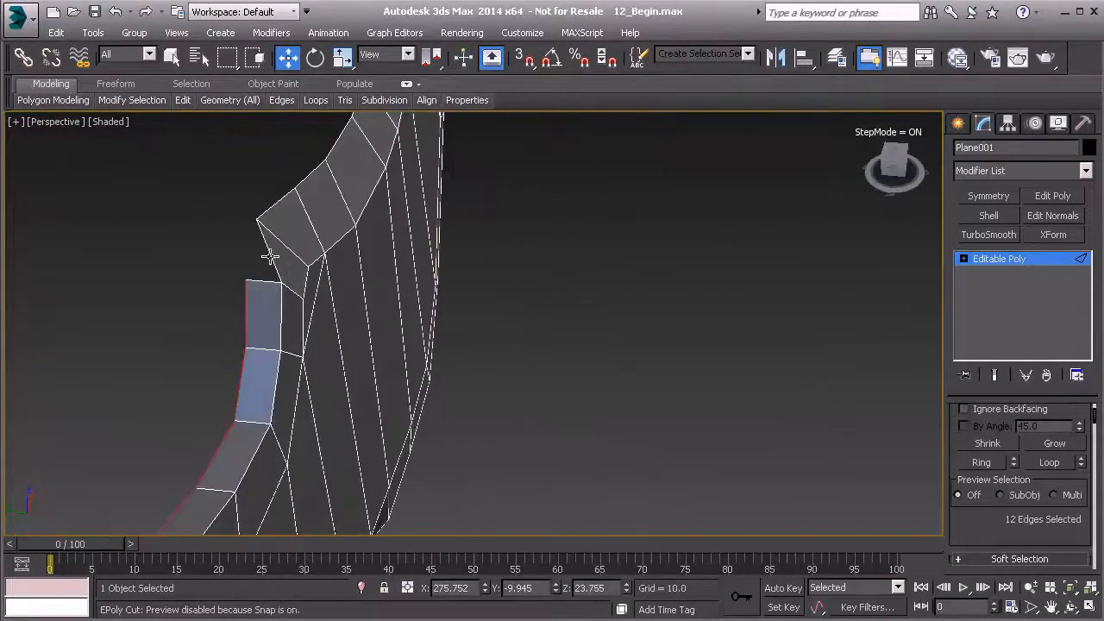
alt+middle_drag(498, 348, 259, 289)
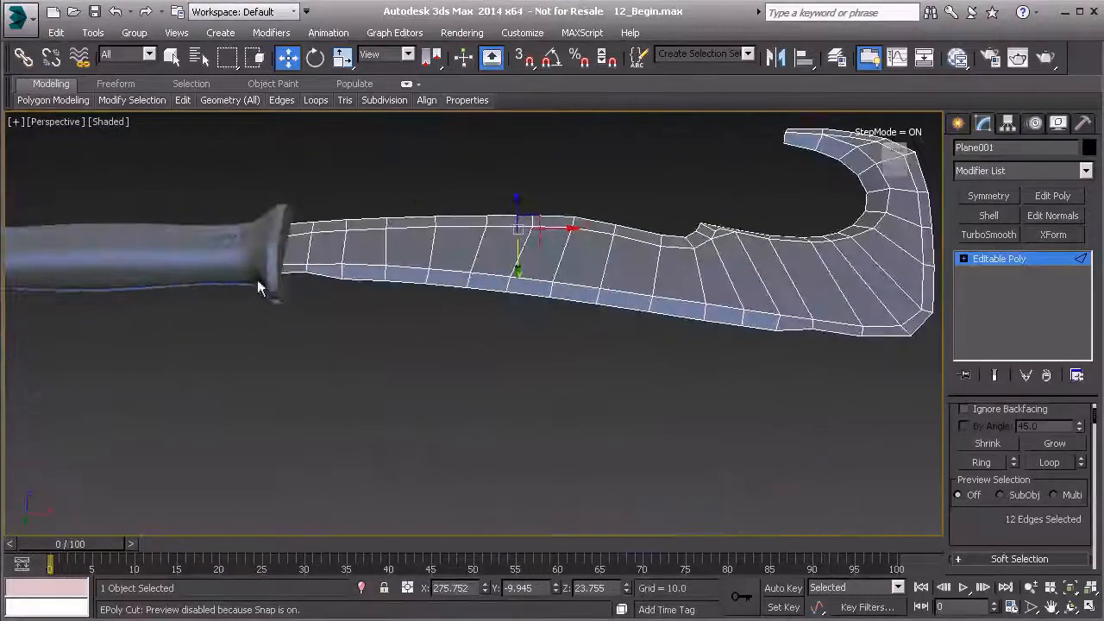
- Select the 11 outer border edges around the blade's front up to the hook tip and extrude them about 6.5 units along Y
middle_drag(695, 333, 507, 336)
click(543, 340)
alt+middle_drag(641, 276, 410, 471)
double_click(416, 251)
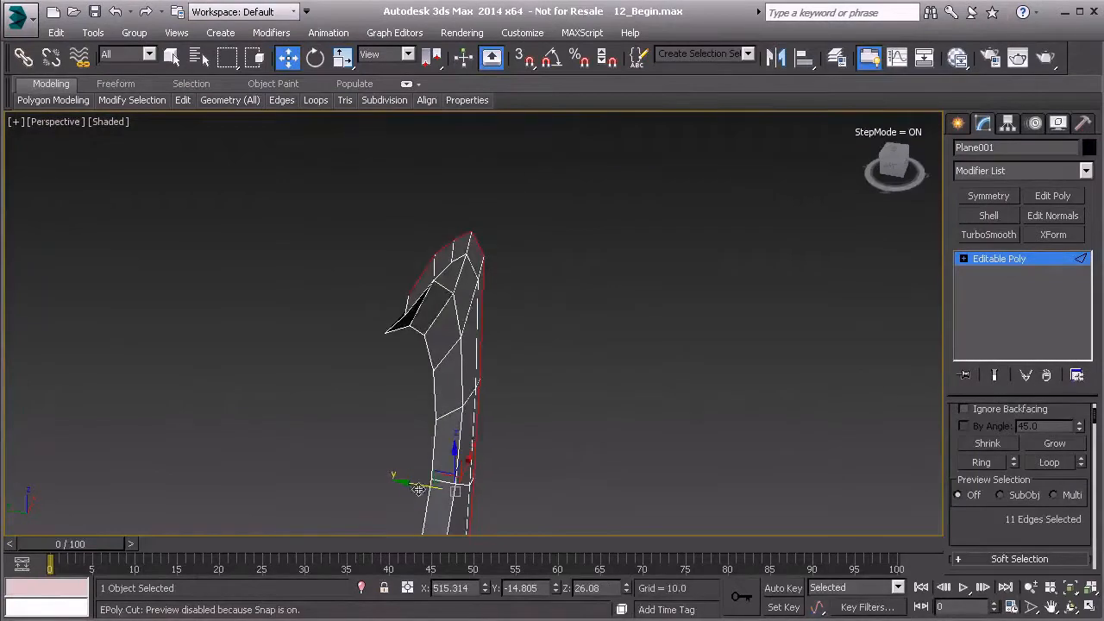
shift+drag(420, 487, 404, 484)
alt+middle_drag(469, 443, 561, 348)
scroll(705, 298, up, 2)
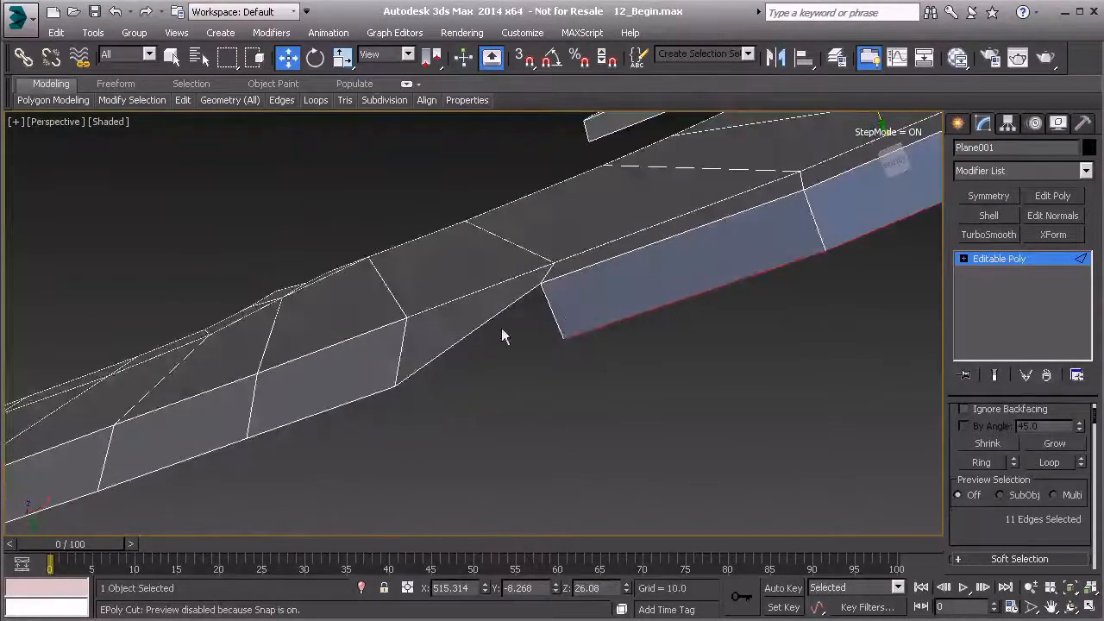
scroll(624, 303, up, 1)
scroll(624, 304, down, 3)
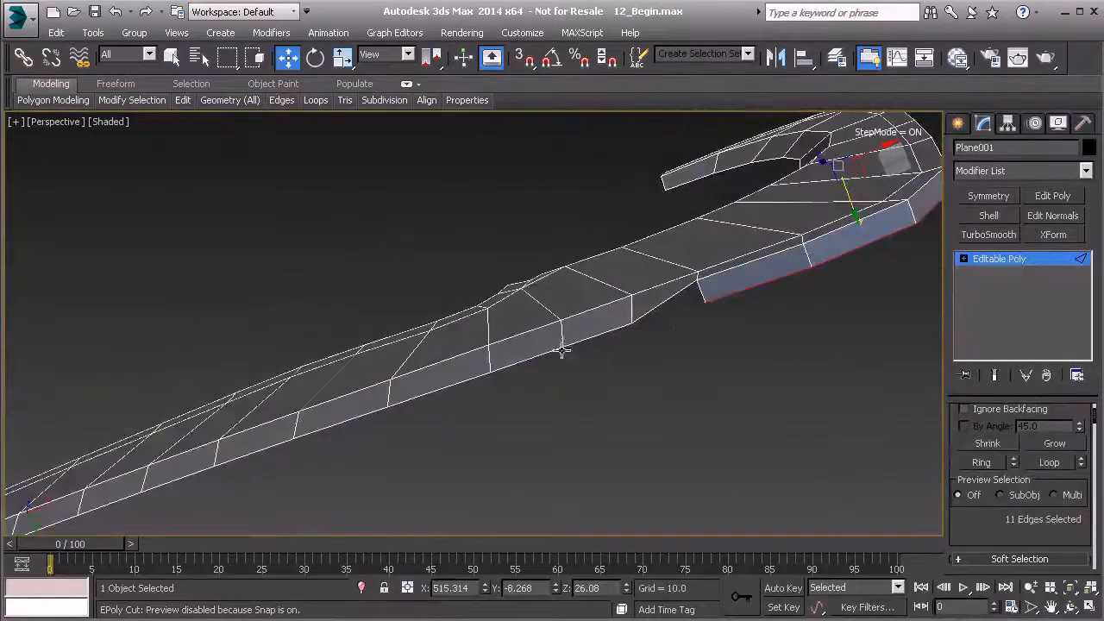
- Target Weld the open corner vertex of the front strip to the adjacent end vertex of the lower blade strip
alt+middle_drag(671, 212, 579, 382)
scroll(575, 336, up, 2)
alt+middle_drag(575, 337, 527, 355)
scroll(495, 390, down, 3)
alt+middle_drag(494, 389, 536, 345)
key(1)
scroll(536, 345, up, 5)
right_click(539, 307)
click(503, 389)
click(542, 260)
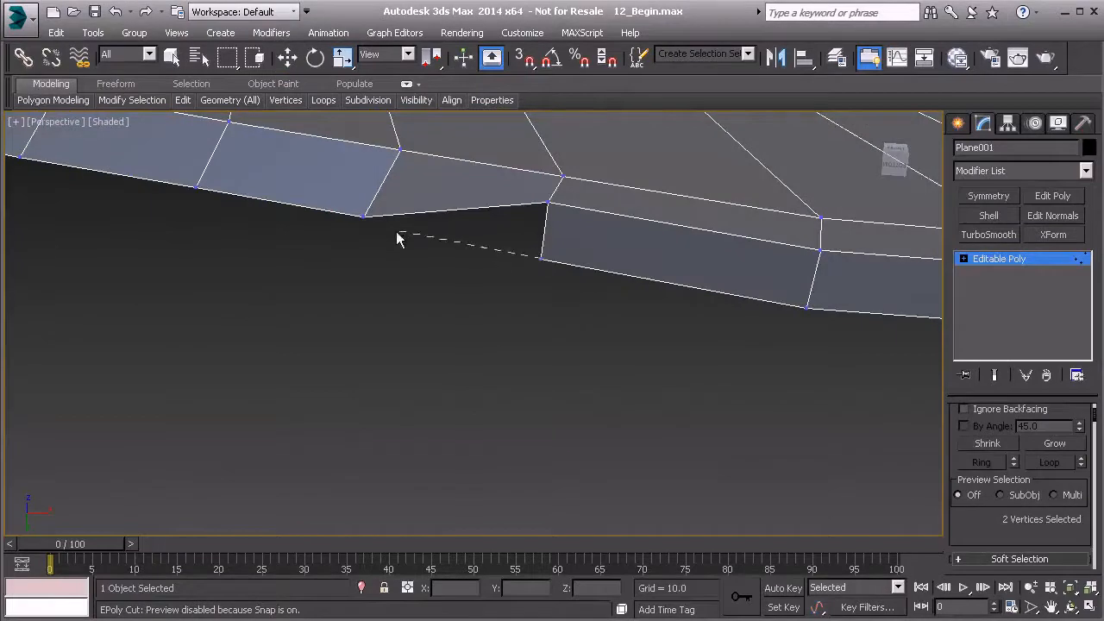
click(365, 218)
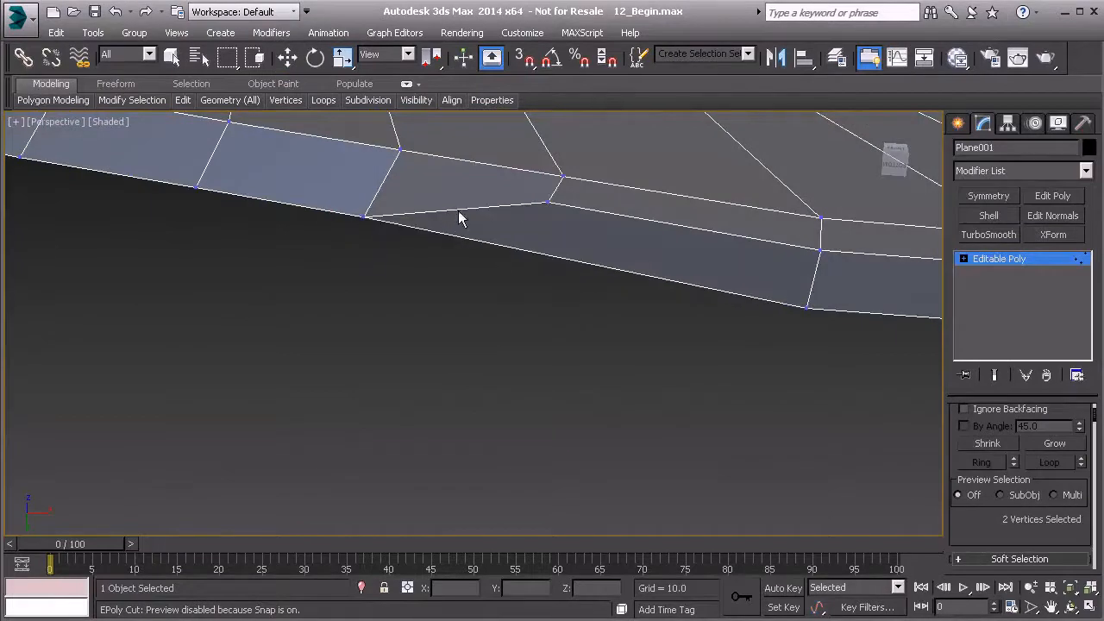
- Select the two open end edges of the inner and outer side strips at the hook's tip
scroll(466, 226, down, 6)
alt+middle_drag(494, 275, 448, 255)
scroll(448, 255, up, 5)
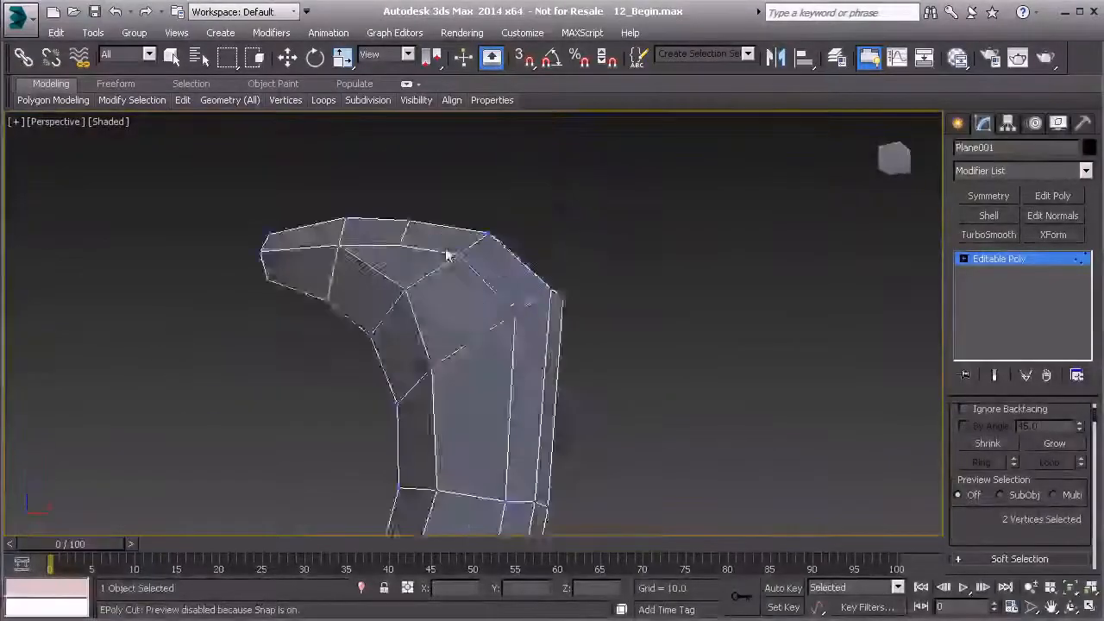
scroll(544, 276, down, 5)
alt+middle_drag(545, 276, 530, 239)
scroll(358, 326, up, 5)
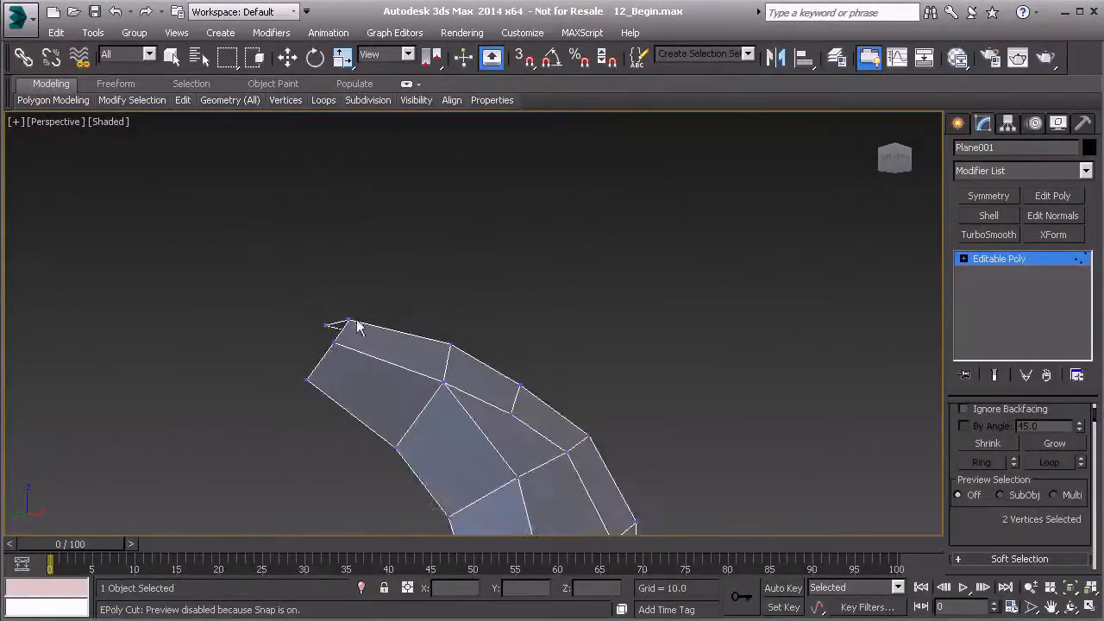
scroll(358, 327, up, 3)
alt+middle_drag(357, 340, 521, 315)
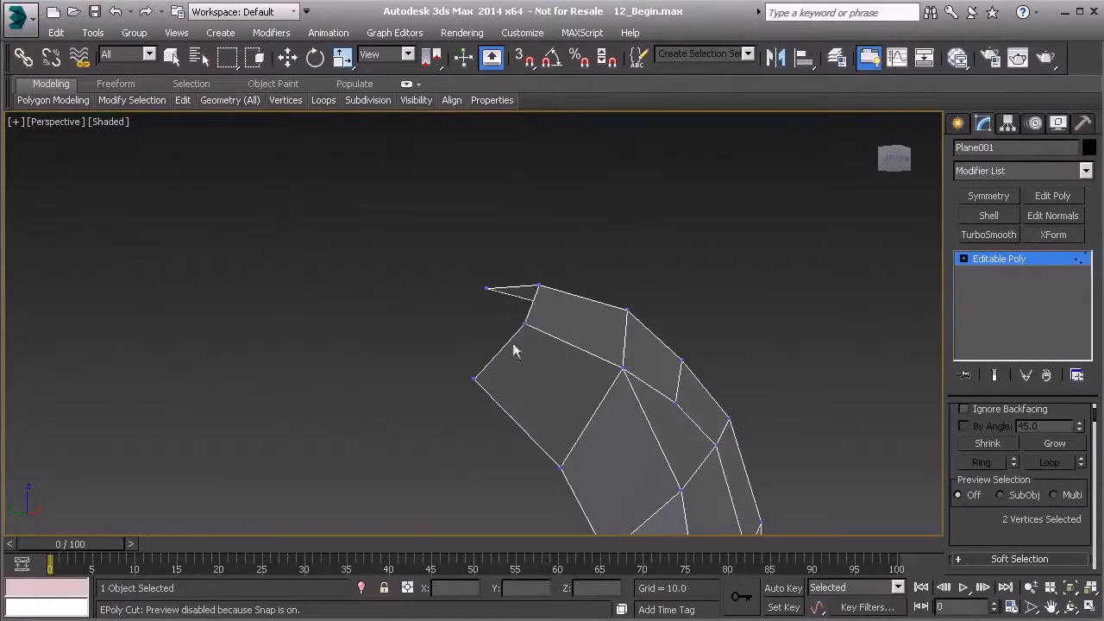
key(2)
key(w)
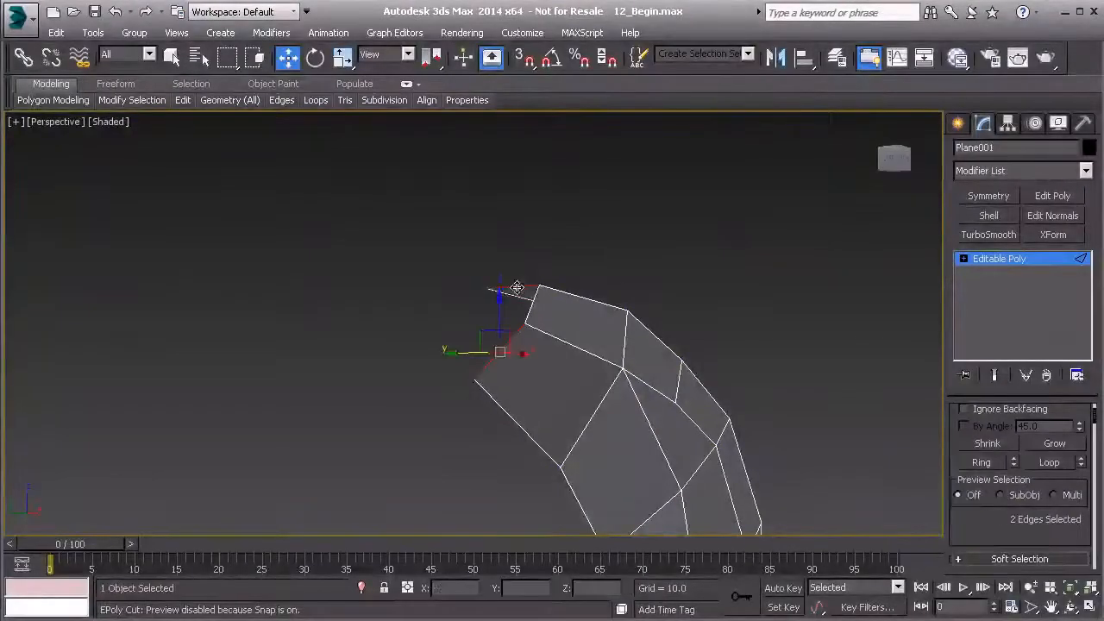
scroll(1001, 471, down, 5)
alt+middle_drag(446, 356, 488, 316)
mouse_move(524, 362)
alt+middle_down()
mouse_move(477, 340)
mouse_move(526, 348)
alt+middle_up()
- Select the corner vertex at the hook's tip and shift it slightly
key(1)
click(494, 330)
drag(526, 347, 541, 341)
alt+middle_drag(541, 340, 605, 379)
alt+middle_drag(529, 406, 498, 323)
- Extrude the lower border edge beside the handle guard about 8.5 units along the Y axis
alt+middle_drag(515, 359, 480, 347)
scroll(485, 373, down, 5)
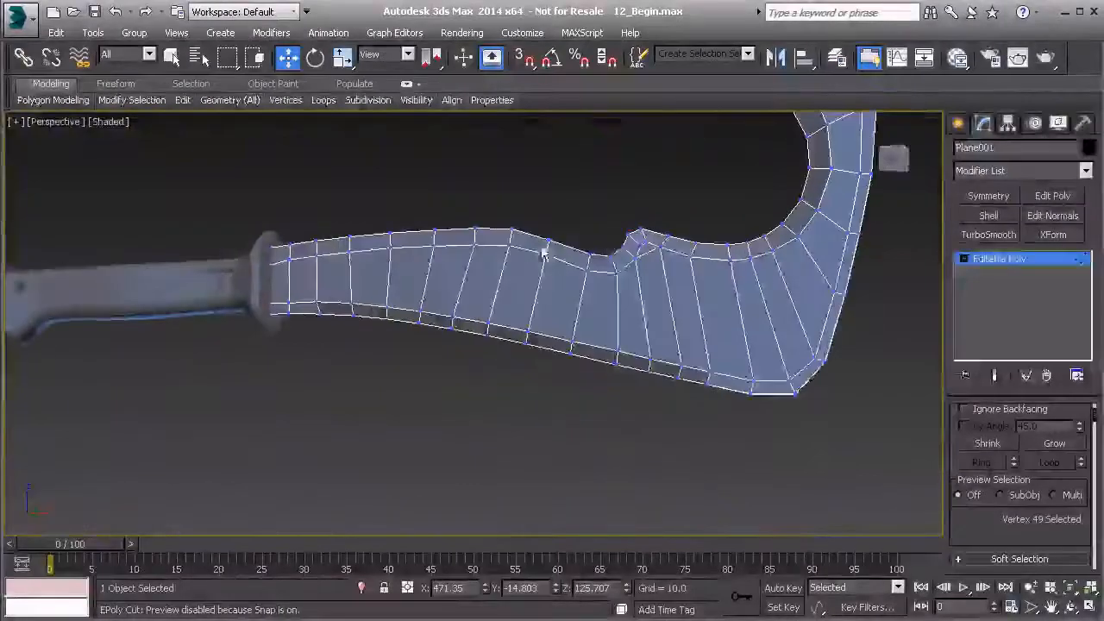
alt+middle_drag(543, 252, 539, 276)
middle_drag(540, 276, 417, 295)
scroll(579, 310, up, 4)
key(2)
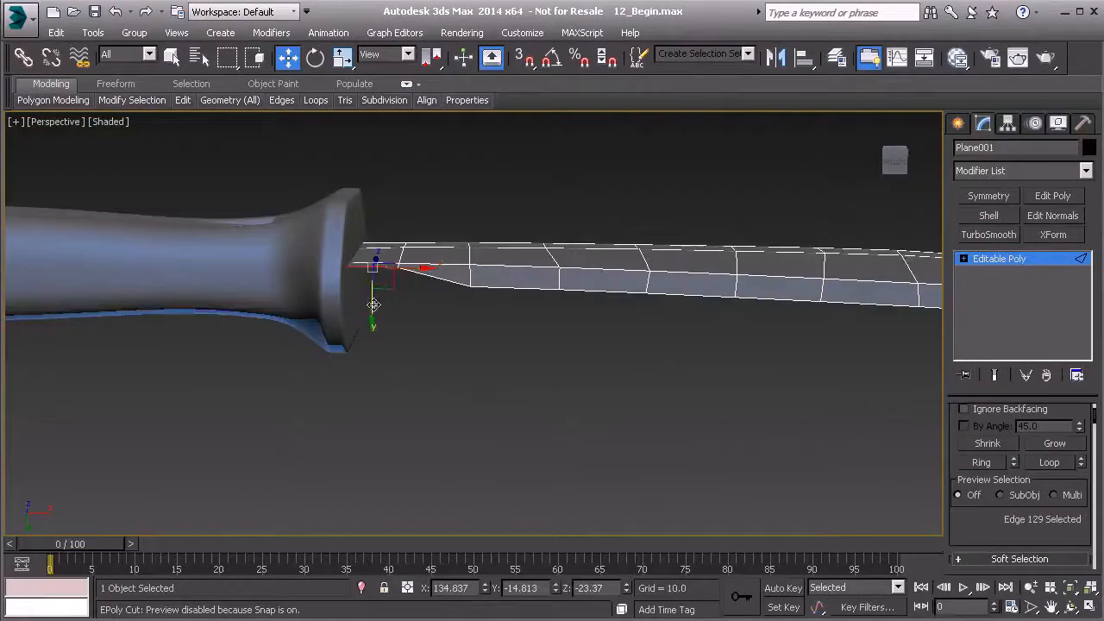
right_click(414, 282)
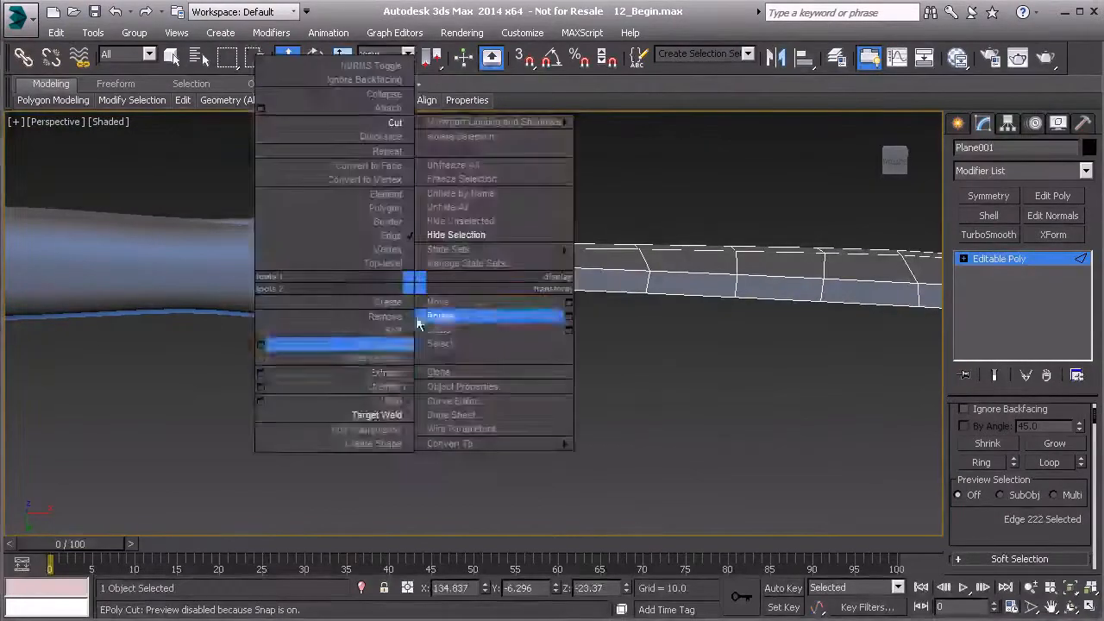
click(390, 417)
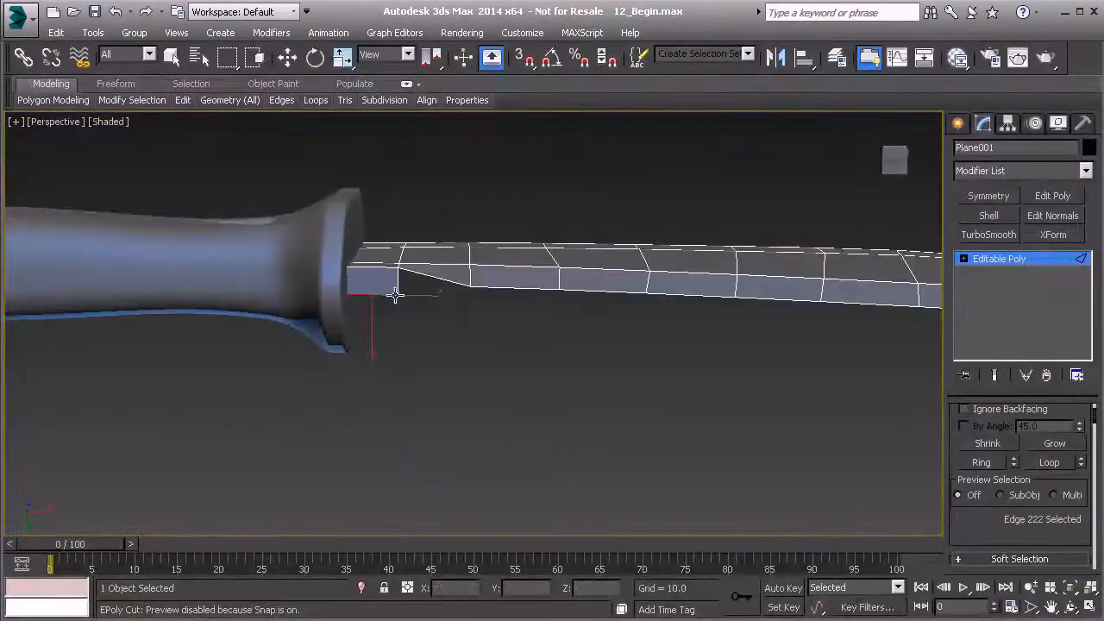
click(473, 290)
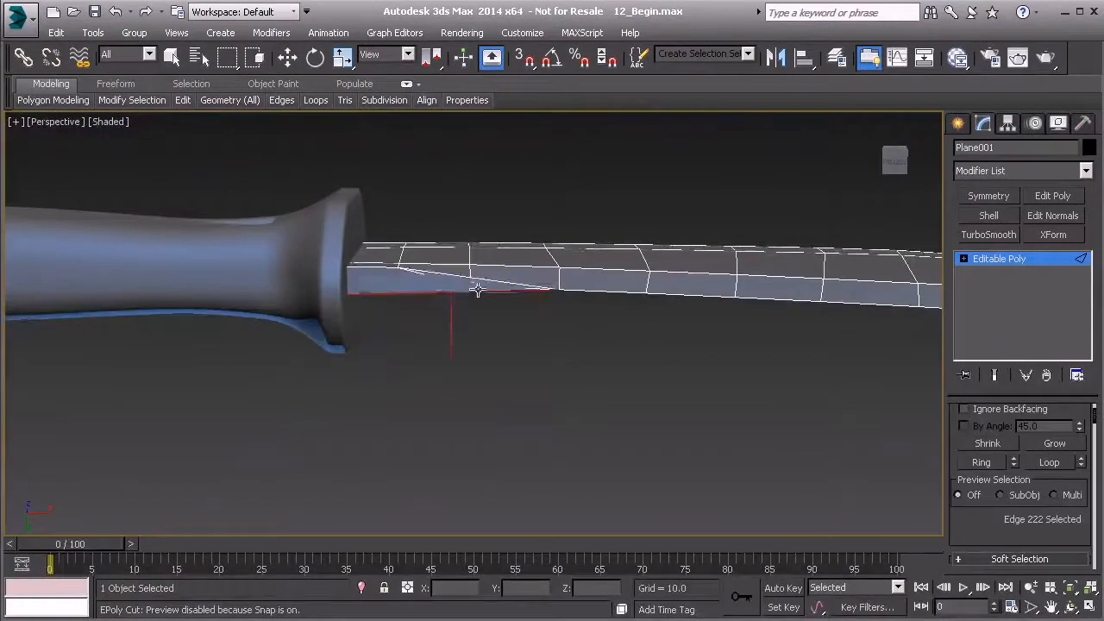
key(ctrl+z)
- Target Weld the open strip corner vertices beside the handle guard and at the notch to their neighbouring strips
key(1)
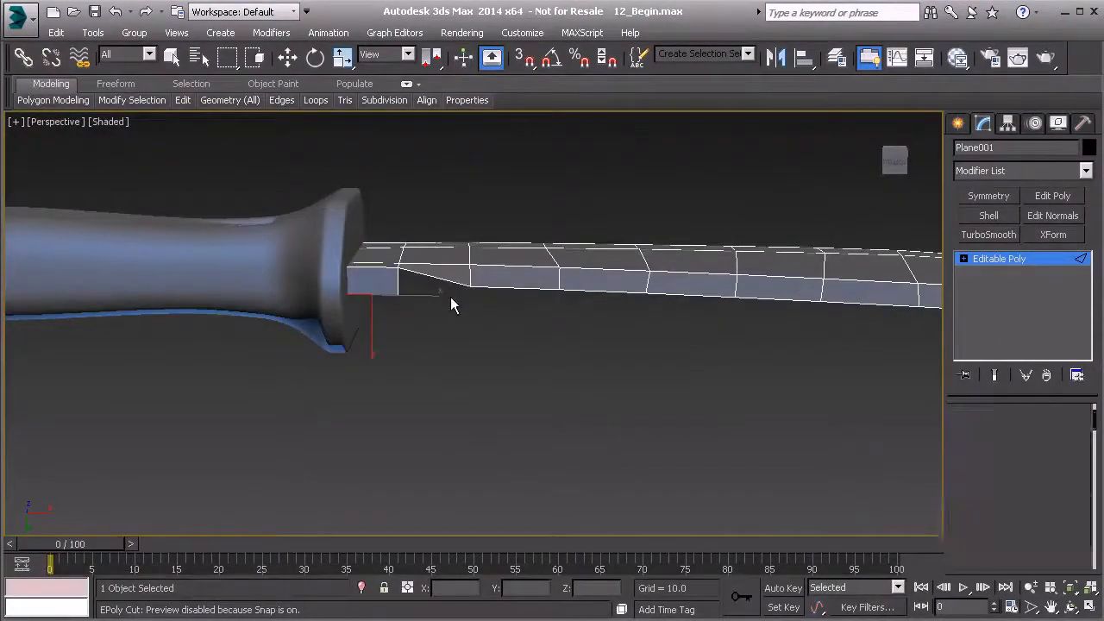
right_click(417, 304)
click(390, 423)
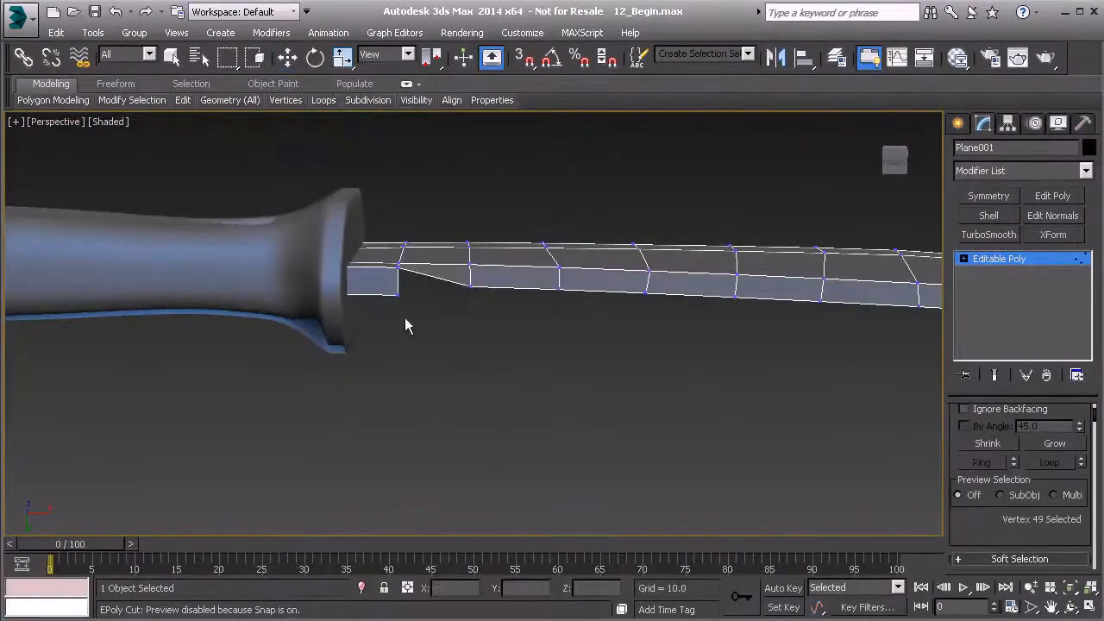
click(470, 288)
alt+middle_drag(508, 257, 554, 394)
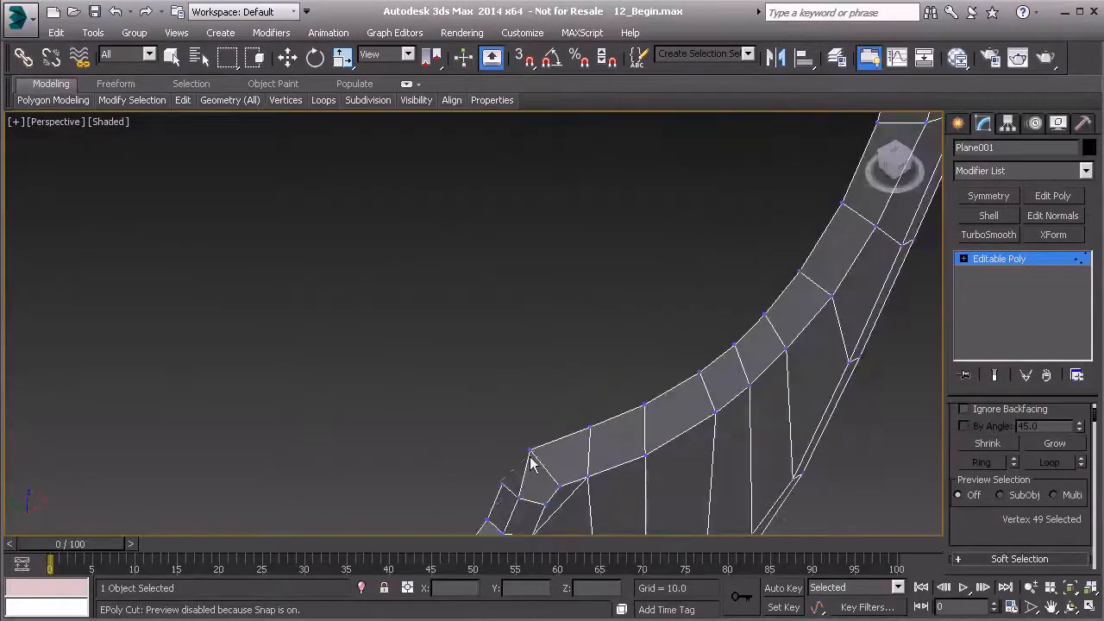
scroll(520, 457, down, 5)
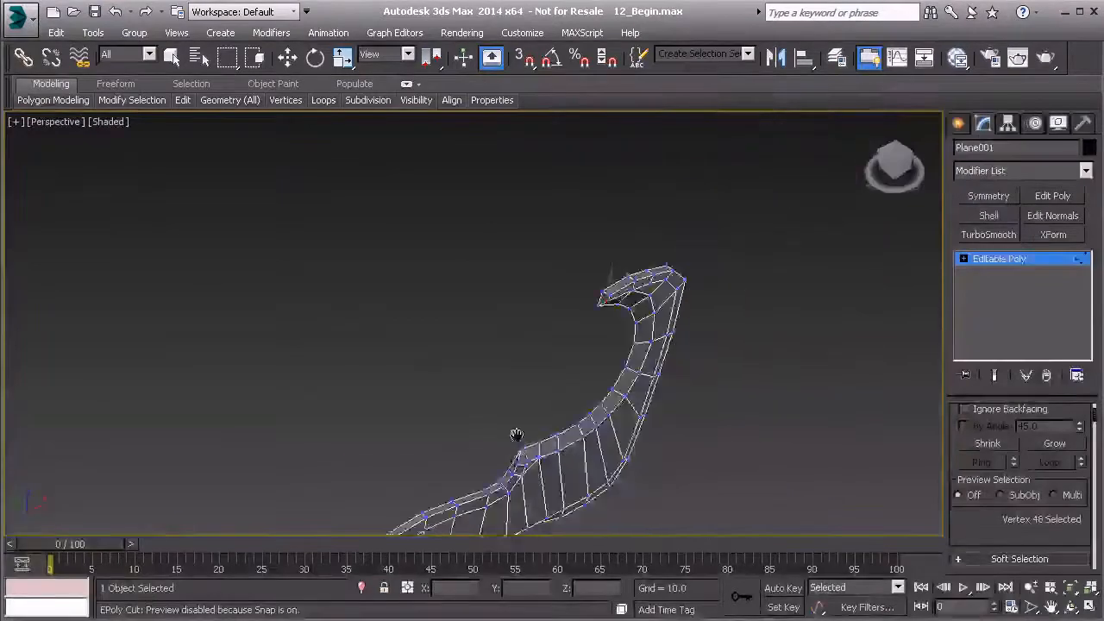
- Select the open edge loop along the hook's inner rim and check the mesh for overlapping vertices
middle_drag(515, 439, 532, 321)
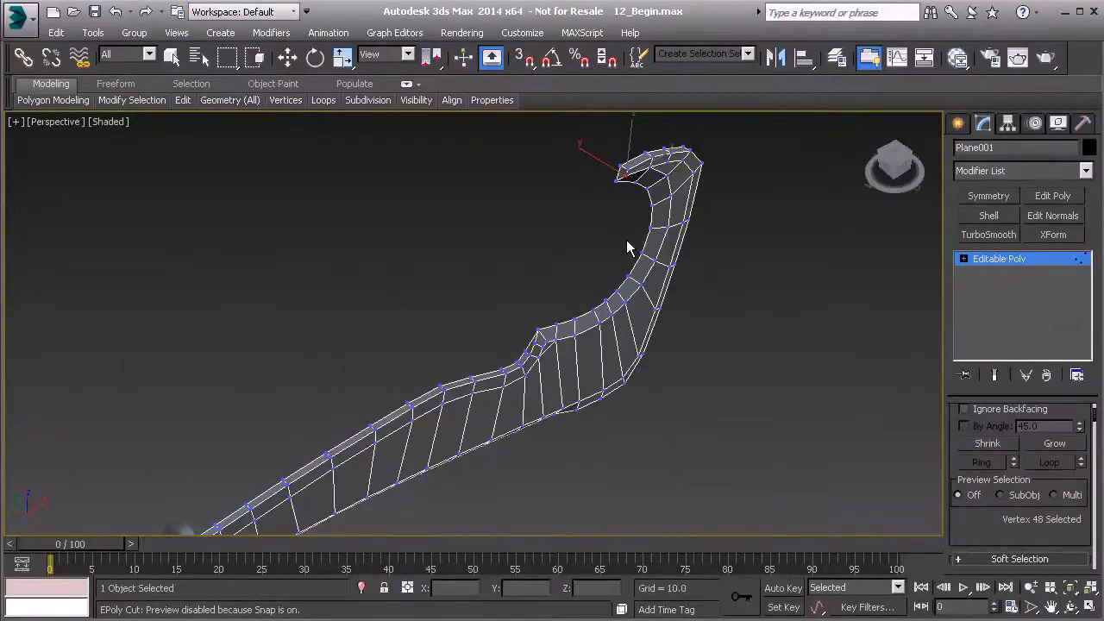
scroll(607, 308, up, 3)
key(2)
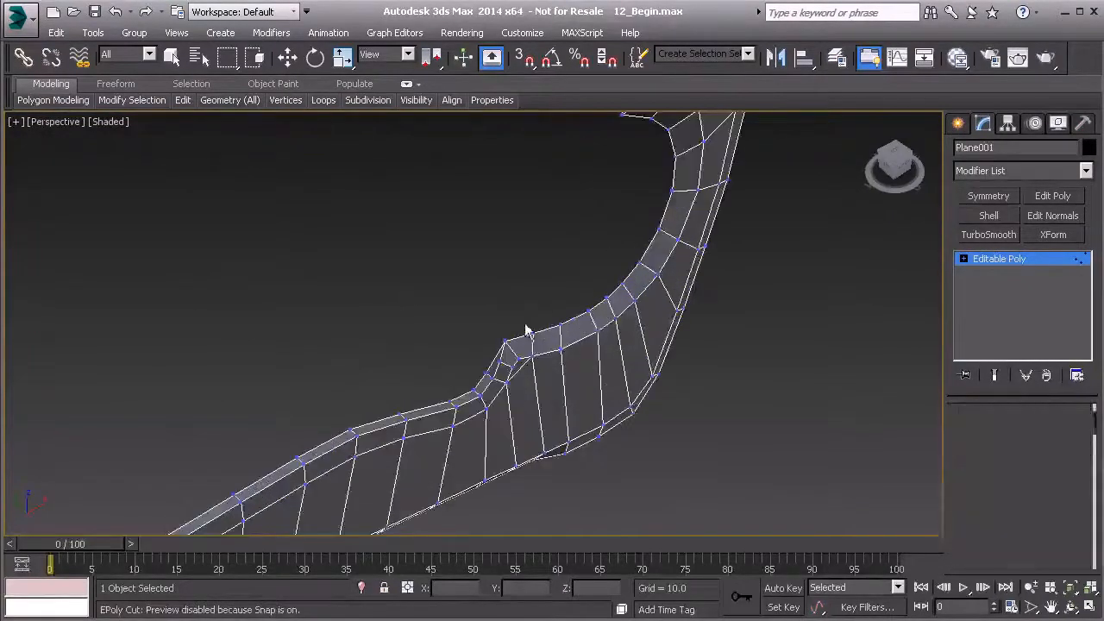
double_click(527, 337)
alt+middle_drag(524, 337, 542, 370)
alt+middle_drag(614, 364, 654, 393)
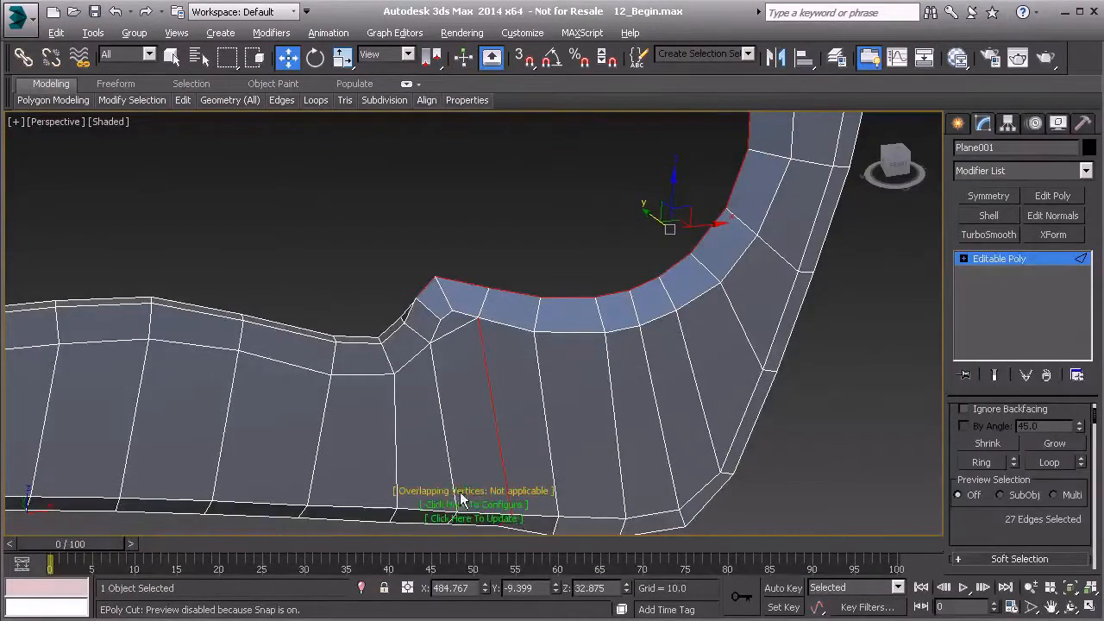
click(482, 519)
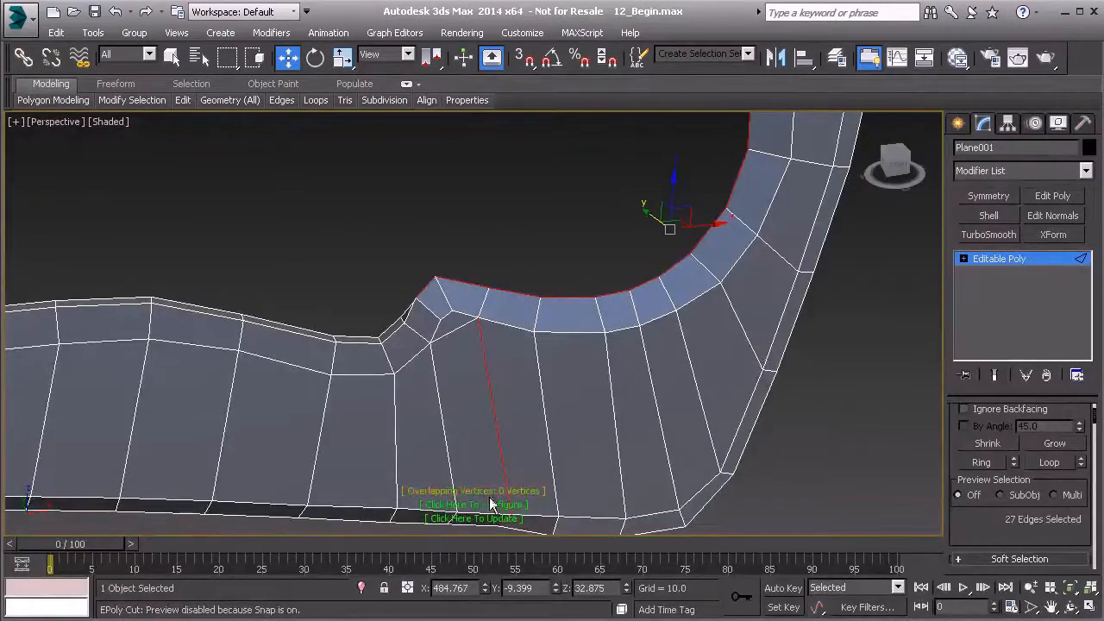
alt+middle_drag(505, 500, 503, 451)
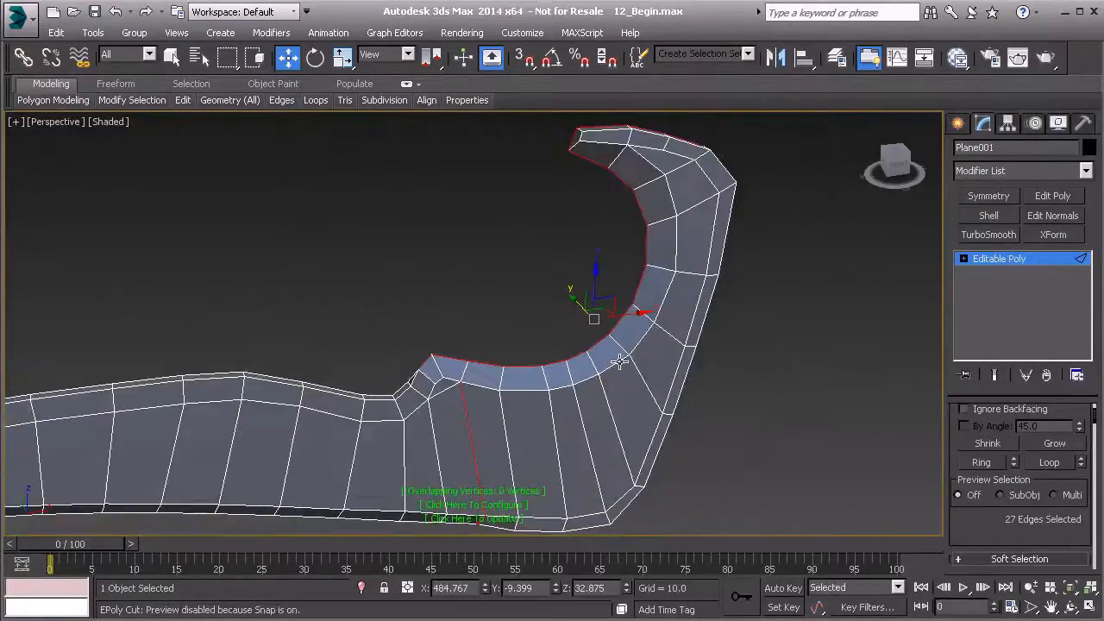
- Select the blade's entire open border, convert it to an edge selection, and display the viewport in wireframe
key(3)
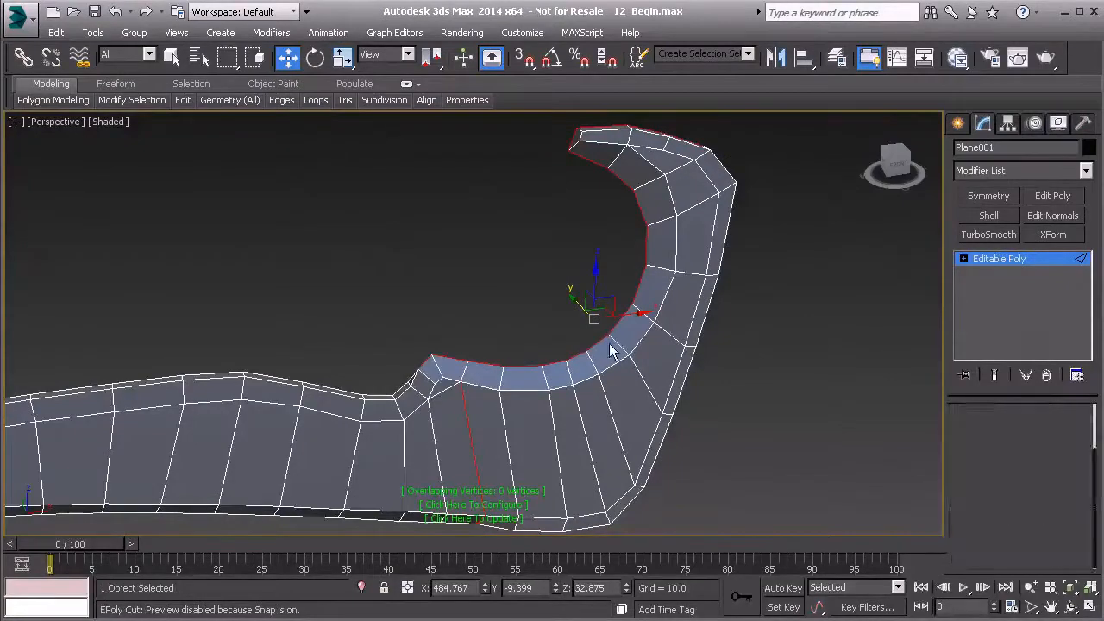
click(583, 354)
alt+middle_drag(583, 354, 727, 329)
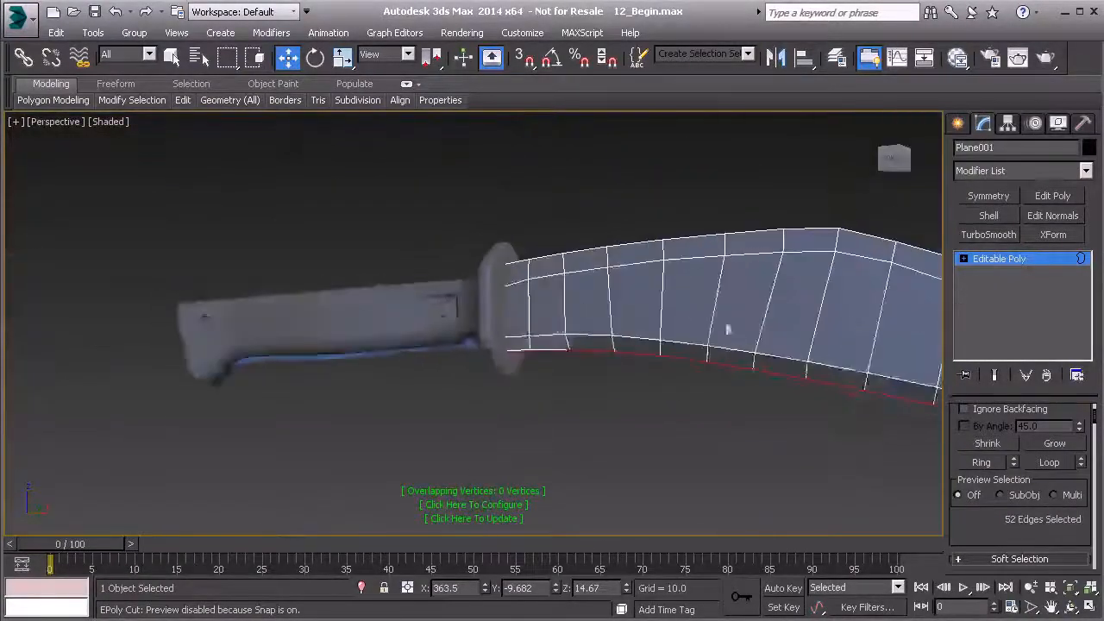
click(964, 260)
click(992, 285)
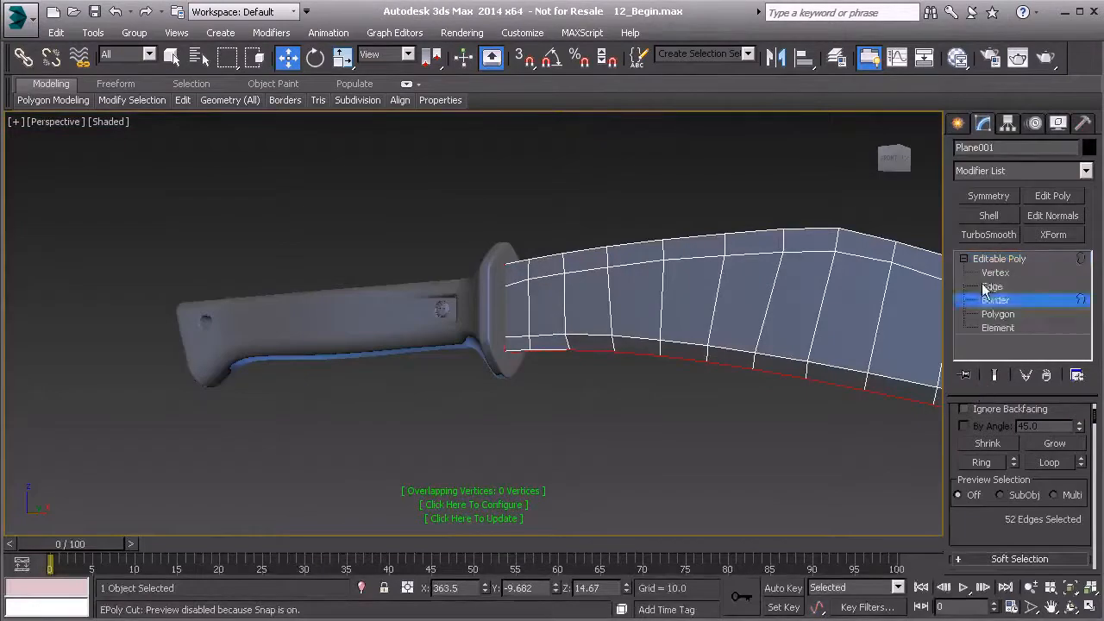
key(F3)
scroll(508, 316, up, 5)
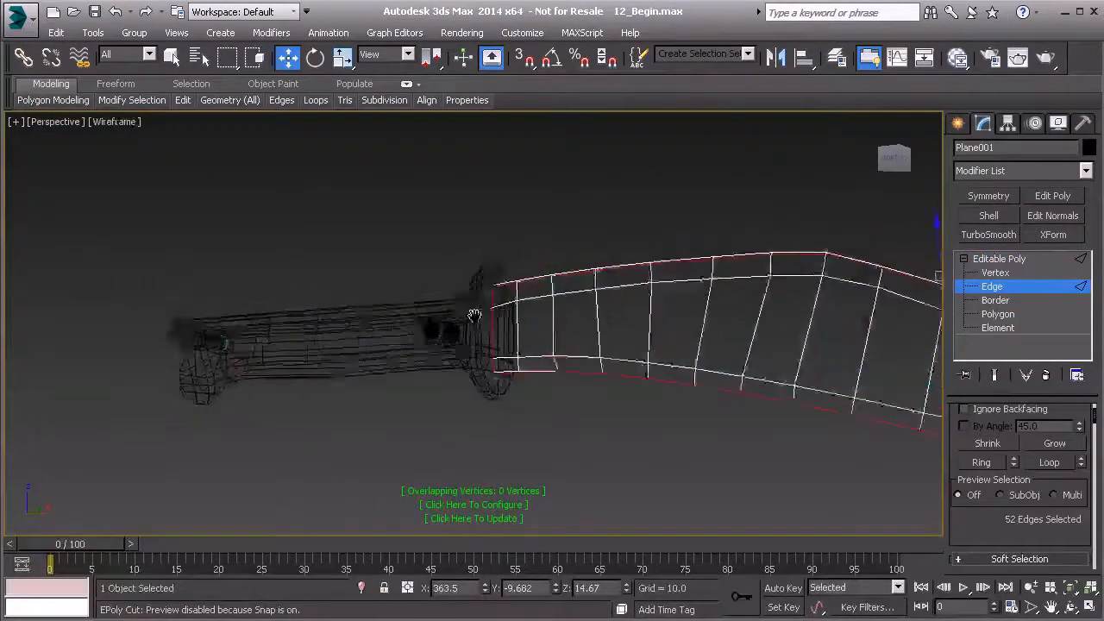
- Remove the border edges at the handle guard end of the blade from the edge selection
drag(440, 281, 511, 341)
alt+drag(551, 454, 552, 431)
alt+middle_drag(555, 392, 516, 400)
alt+middle_drag(665, 367, 528, 321)
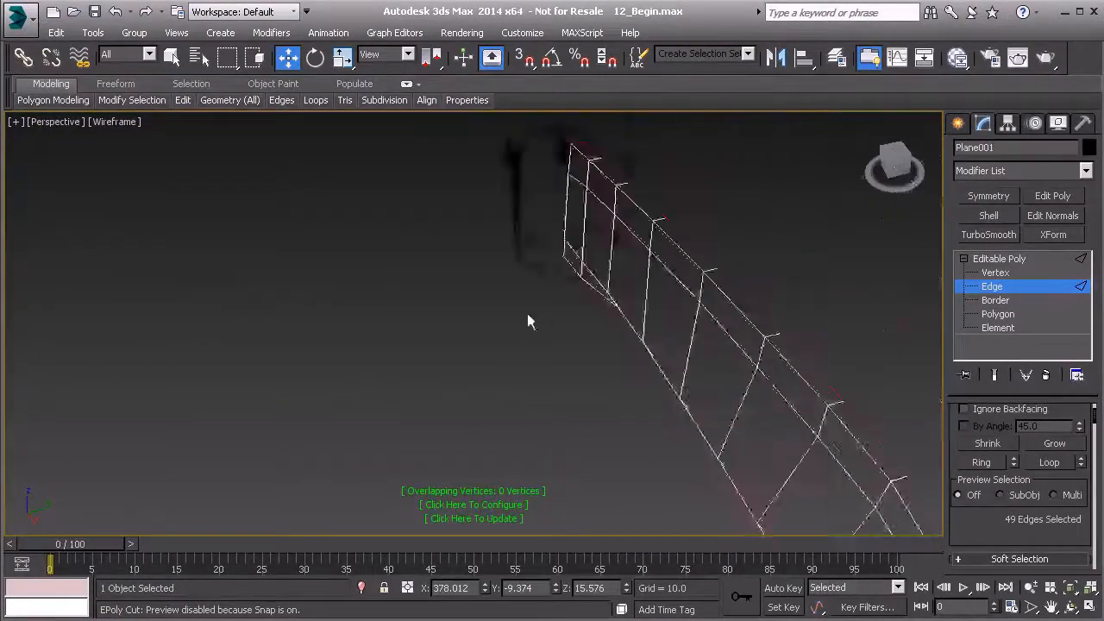
scroll(548, 284, up, 4)
alt+drag(580, 237, 566, 212)
middle_drag(504, 349, 466, 470)
alt+click(559, 348)
scroll(454, 347, down, 5)
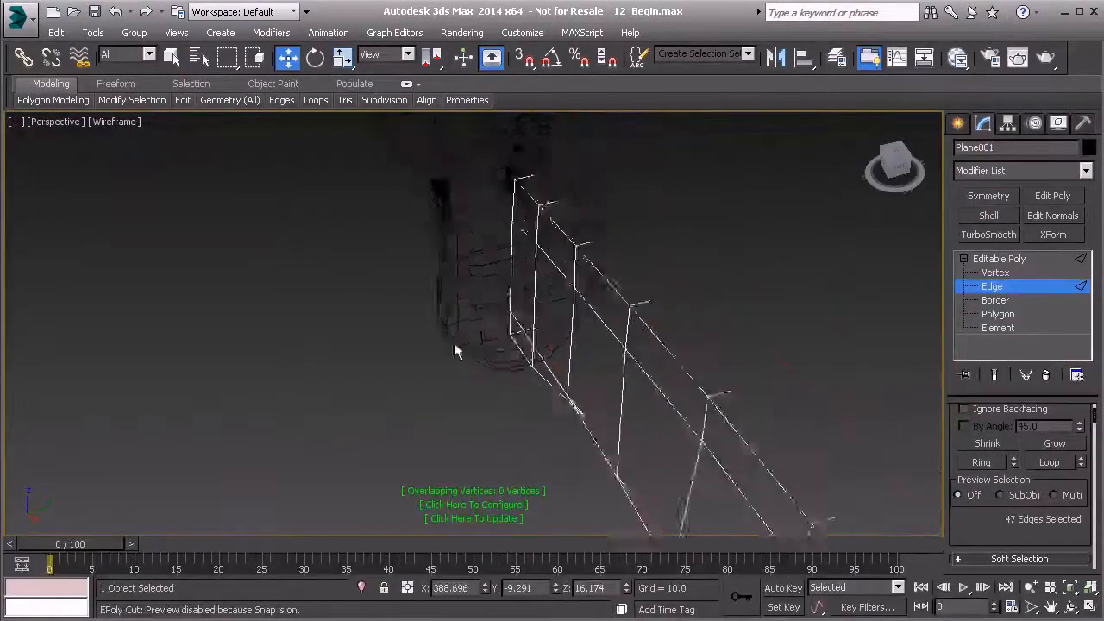
middle_drag(678, 393, 518, 252)
scroll(518, 252, down, 3)
alt+middle_drag(621, 471, 302, 362)
alt+middle_drag(690, 430, 502, 422)
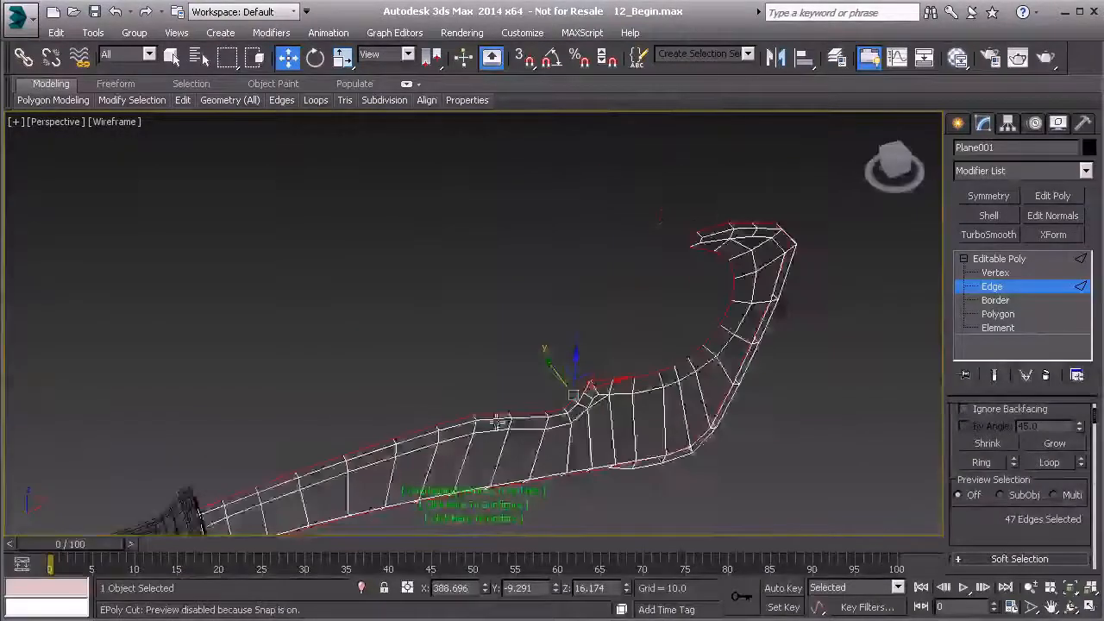
- Make the selected border edges planar along the Y axis and check their alignment from the top
drag(979, 538, 994, 441)
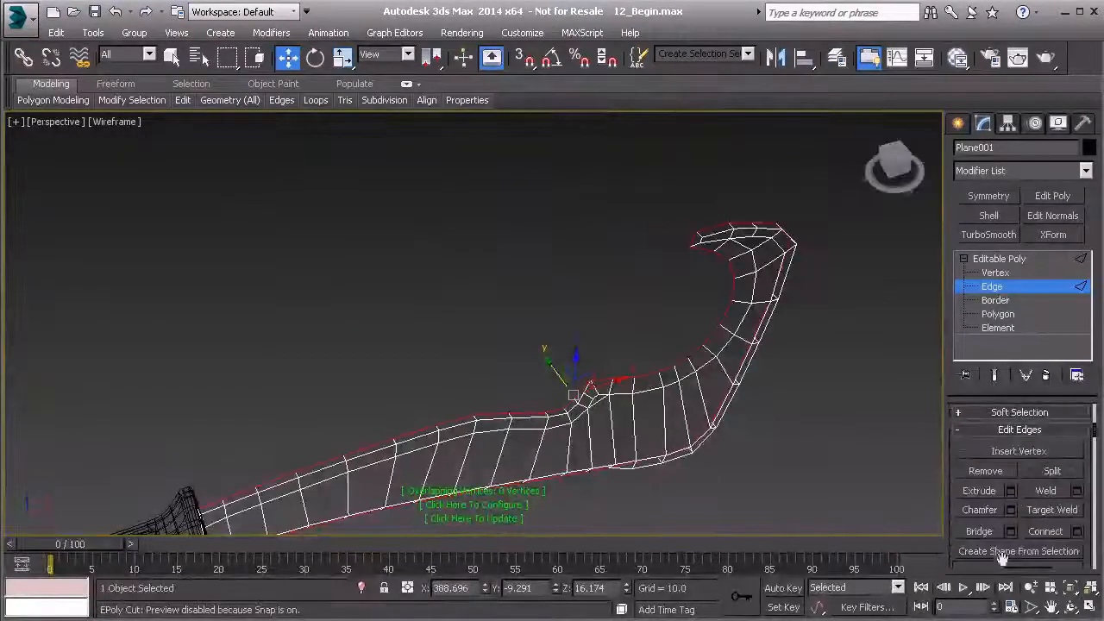
scroll(1038, 504, down, 8)
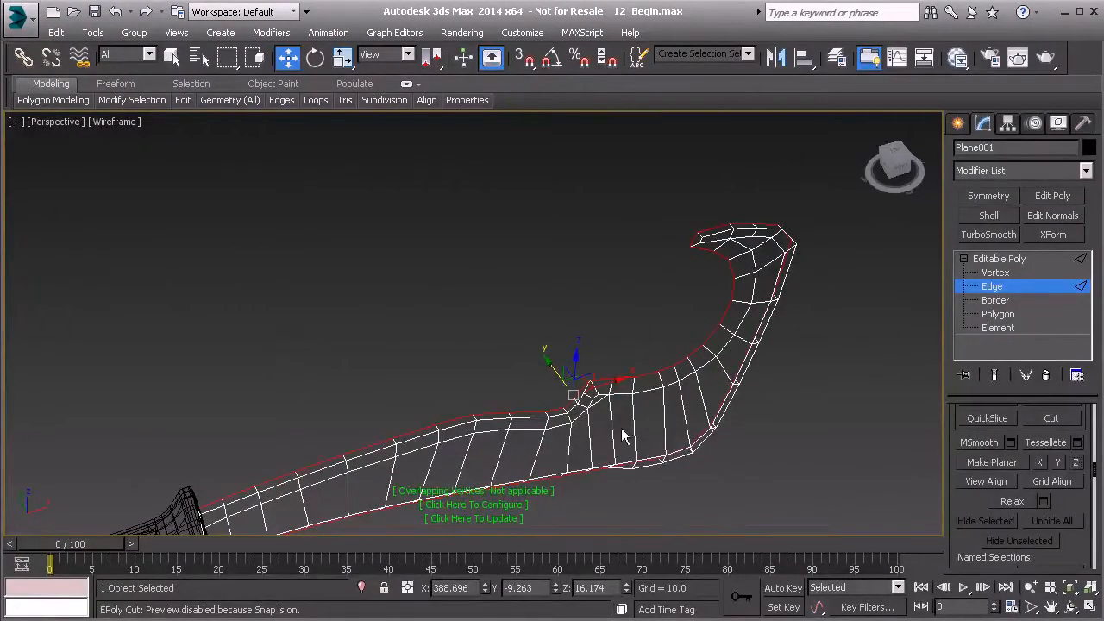
key(t)
middle_drag(558, 370, 498, 370)
scroll(821, 376, up, 4)
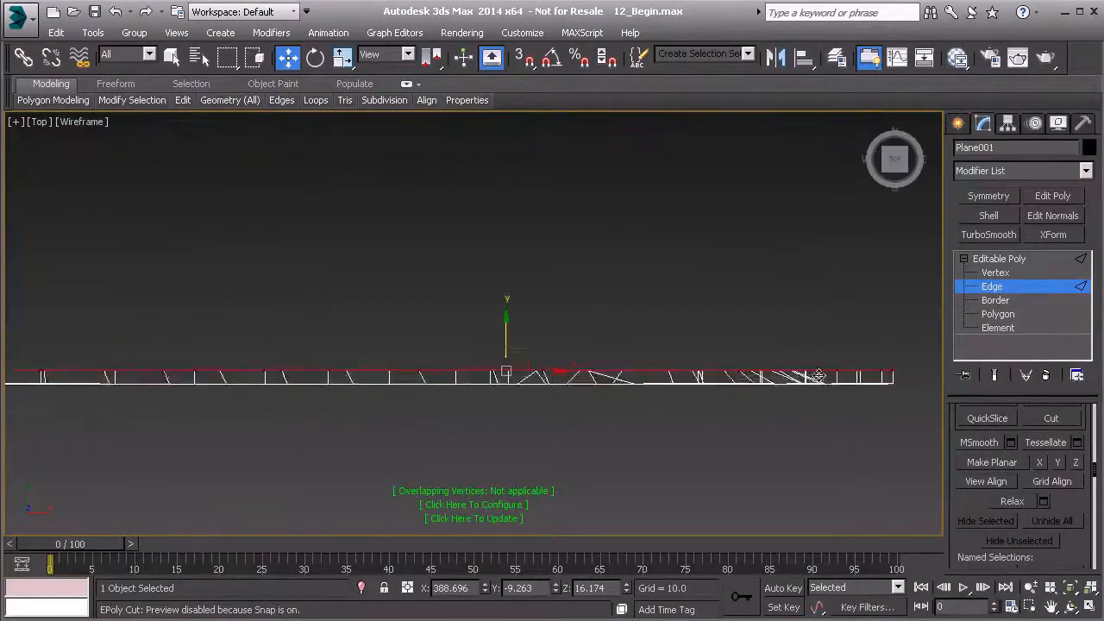
key(p)
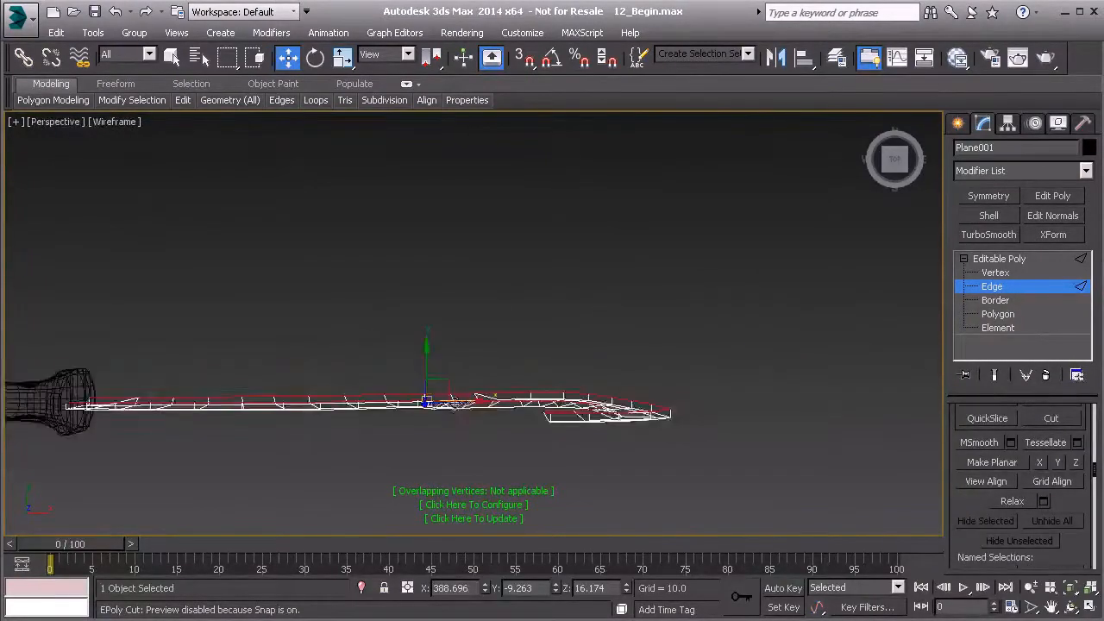
- Return to shaded display and move the selected border edges about -1.43 units along the Y axis
key(F3)
mouse_move(409, 423)
alt+middle_down()
mouse_move(539, 342)
mouse_move(531, 268)
mouse_move(485, 314)
mouse_move(490, 332)
mouse_move(496, 317)
mouse_move(484, 380)
alt+middle_up()
mouse_move(467, 386)
mouse_down()
mouse_move(458, 386)
mouse_move(476, 386)
mouse_up()
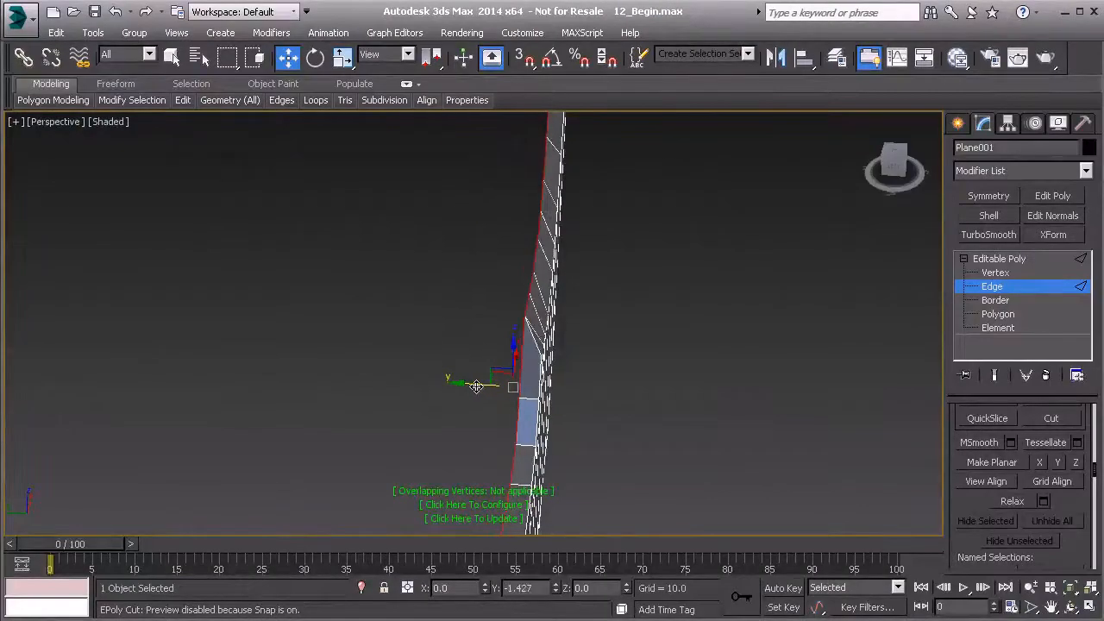
alt+middle_drag(495, 364, 457, 330)
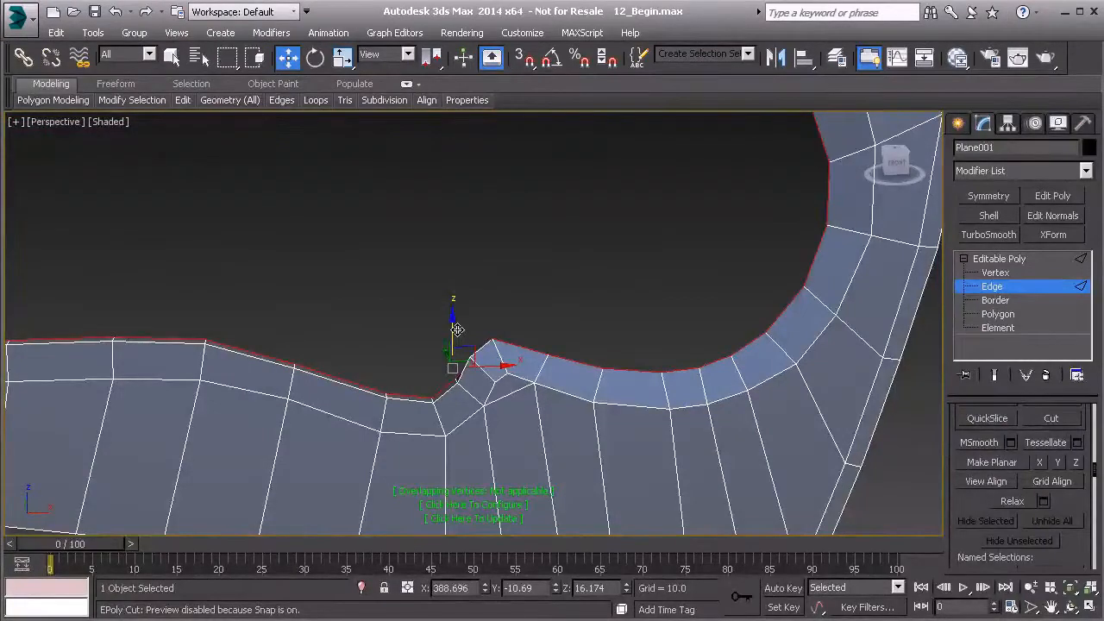
- Add a Symmetry modifier to the blade with its mirror axis set to Z
alt+middle_drag(569, 345, 642, 308)
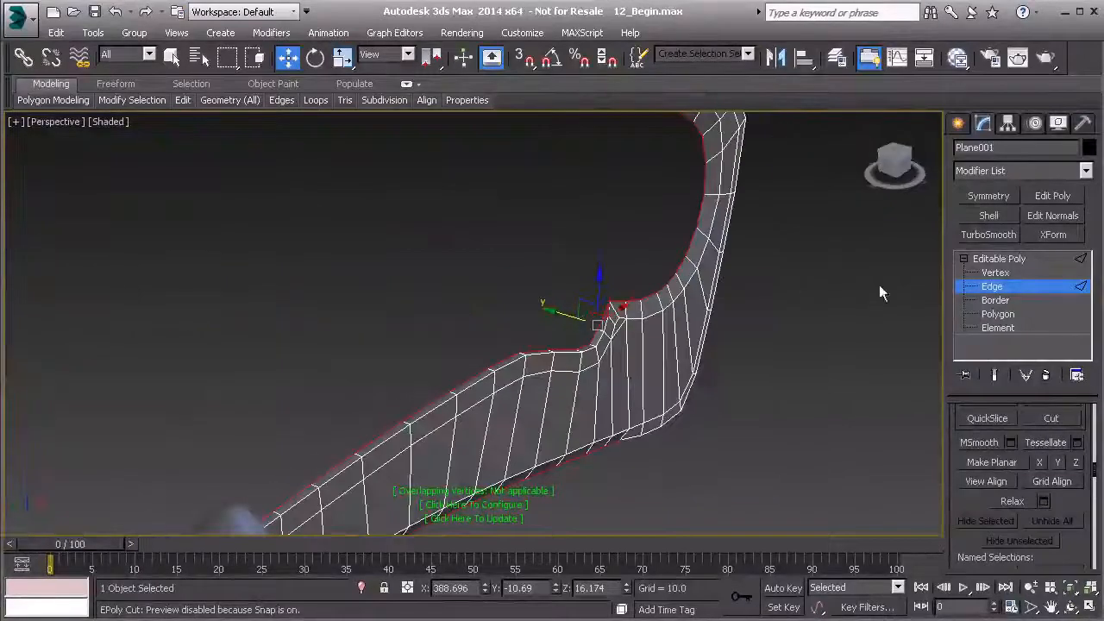
click(989, 197)
click(1044, 446)
- Examine the mirrored seam and the side strip around the notch for gaps
mouse_move(545, 367)
alt+middle_down()
mouse_move(533, 374)
mouse_move(595, 365)
mouse_move(544, 366)
alt+middle_up()
scroll(532, 375, up, 4)
scroll(599, 365, up, 3)
alt+middle_drag(738, 272, 811, 194)
middle_drag(811, 194, 609, 424)
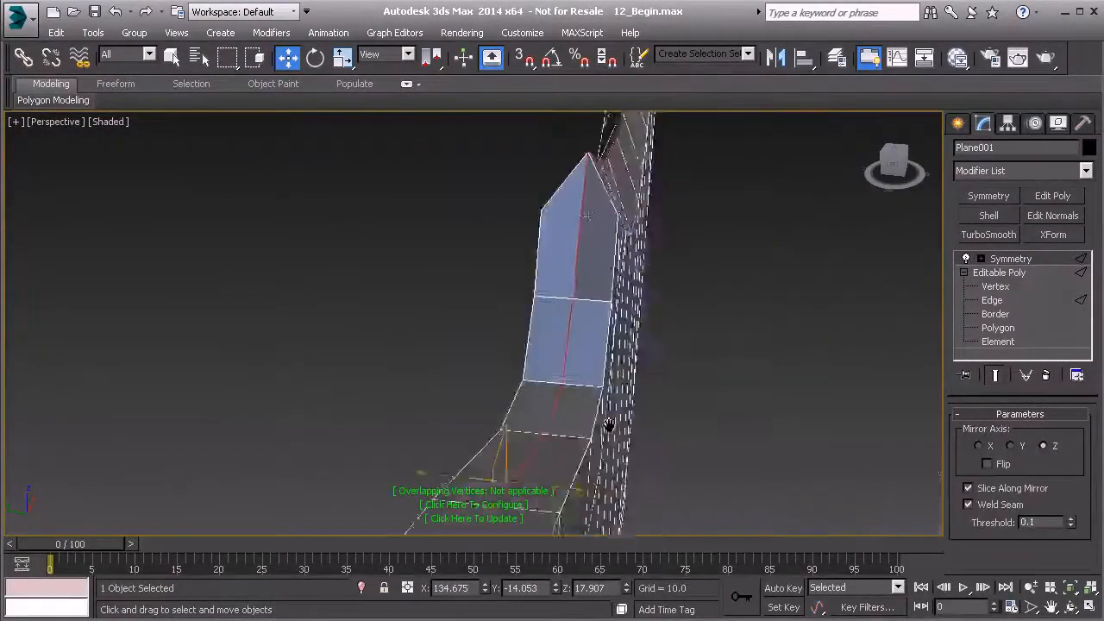
alt+middle_drag(630, 242, 645, 533)
scroll(606, 463, up, 5)
alt+middle_drag(606, 463, 552, 345)
middle_drag(552, 345, 854, 429)
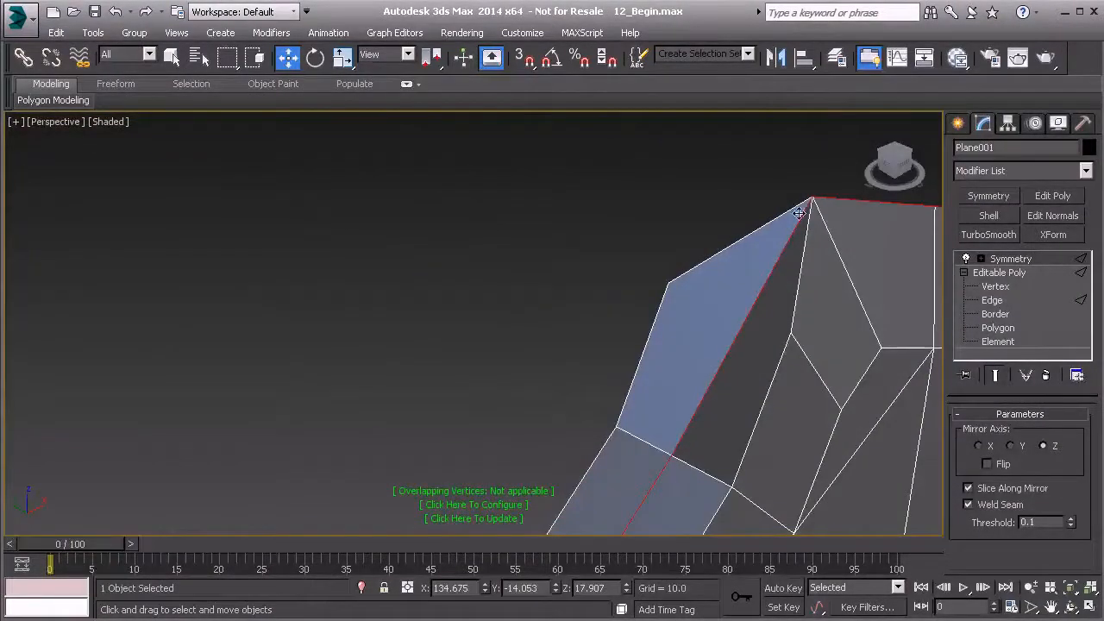
alt+middle_drag(703, 416, 533, 323)
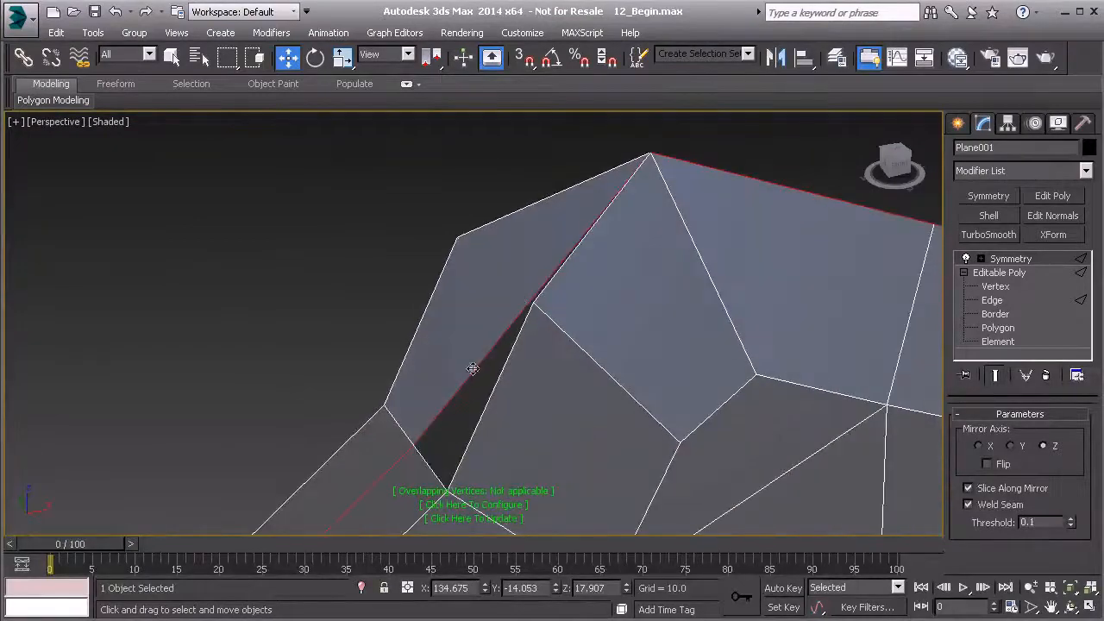
alt+middle_drag(462, 227, 747, 381)
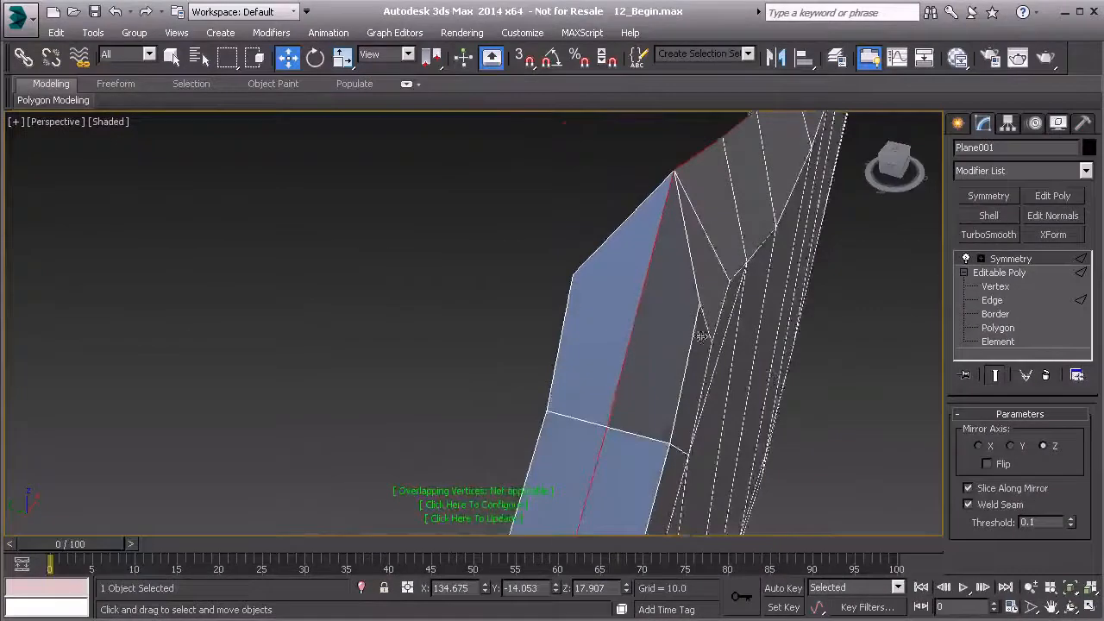
- At vertex level of the Editable Poly, cut an edge from the notch's corner vertex across the side strip to its open border
right_click(671, 293)
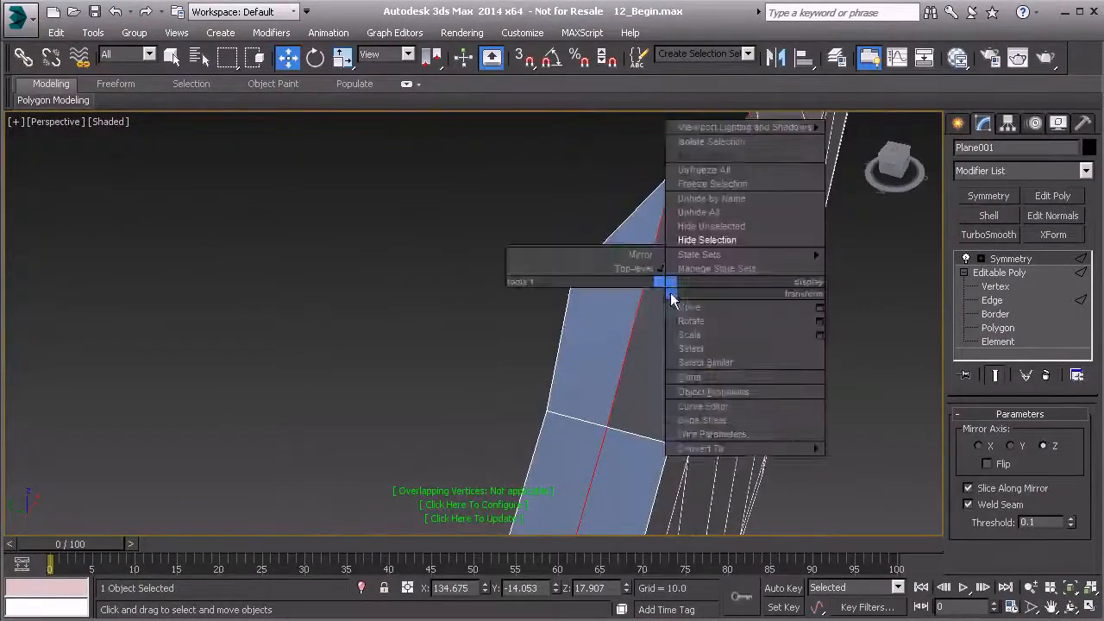
click(604, 283)
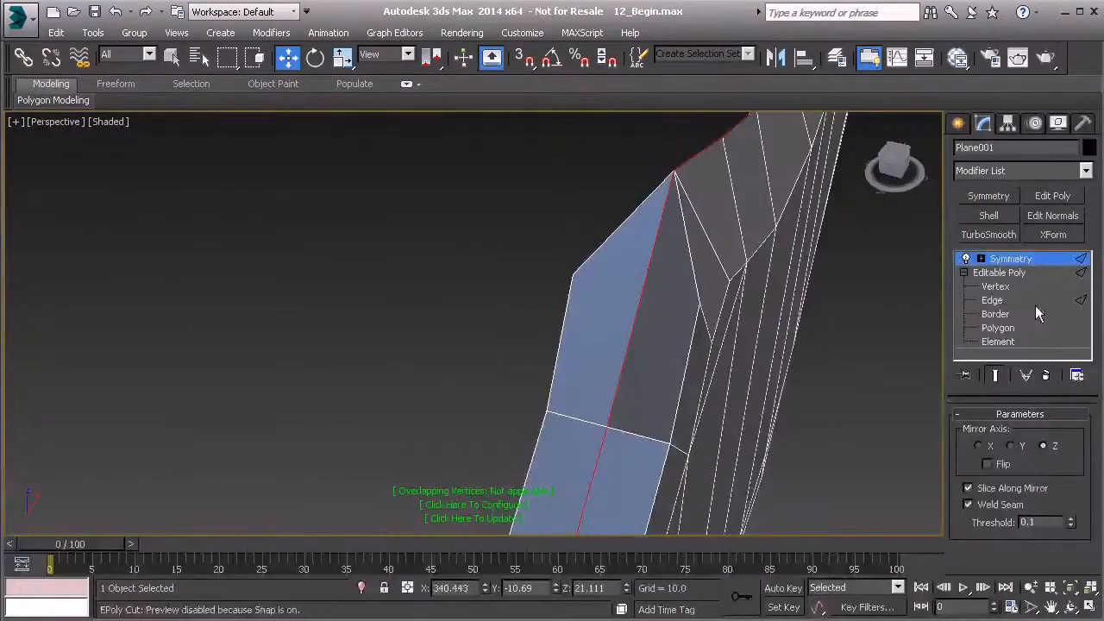
click(1001, 287)
right_click(693, 296)
click(669, 146)
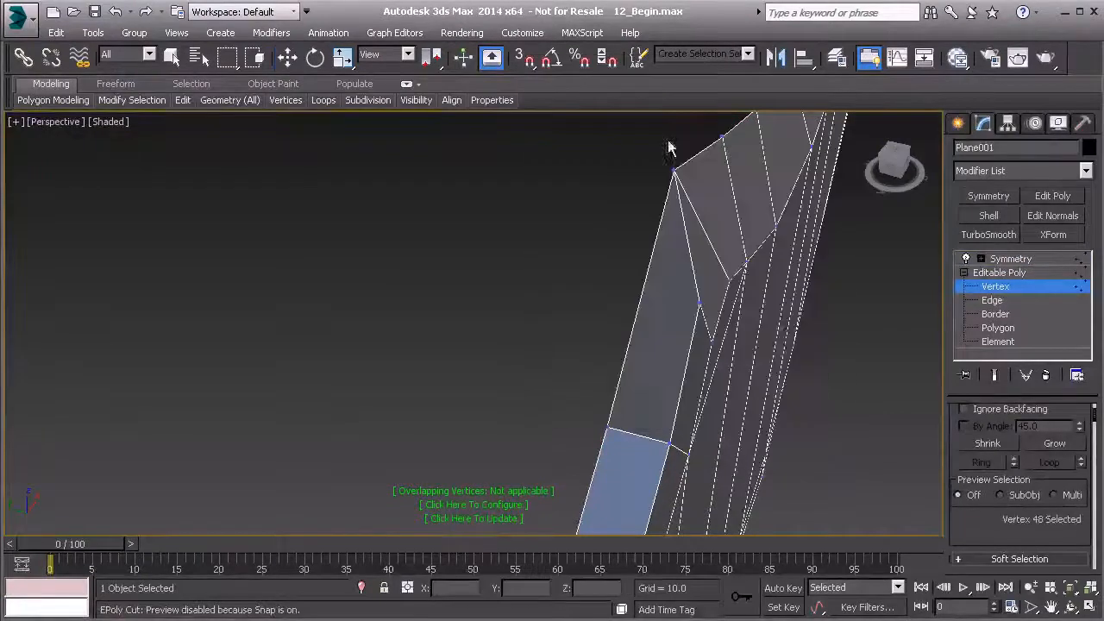
click(700, 301)
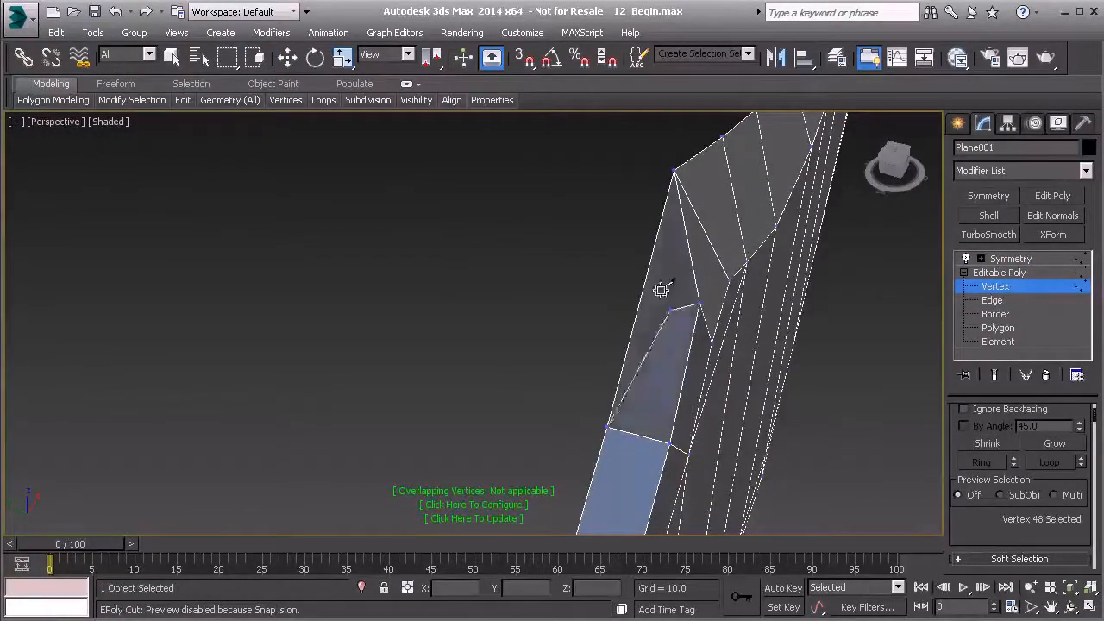
alt+middle_drag(661, 295, 554, 276)
- Move the new border vertex at the notch to about X 393.6, Z 20.9, lining it up with the corner vertex in Front view
click(545, 286)
drag(574, 276, 559, 283)
mouse_move(558, 308)
alt+middle_down()
mouse_move(503, 279)
mouse_move(563, 294)
alt+middle_up()
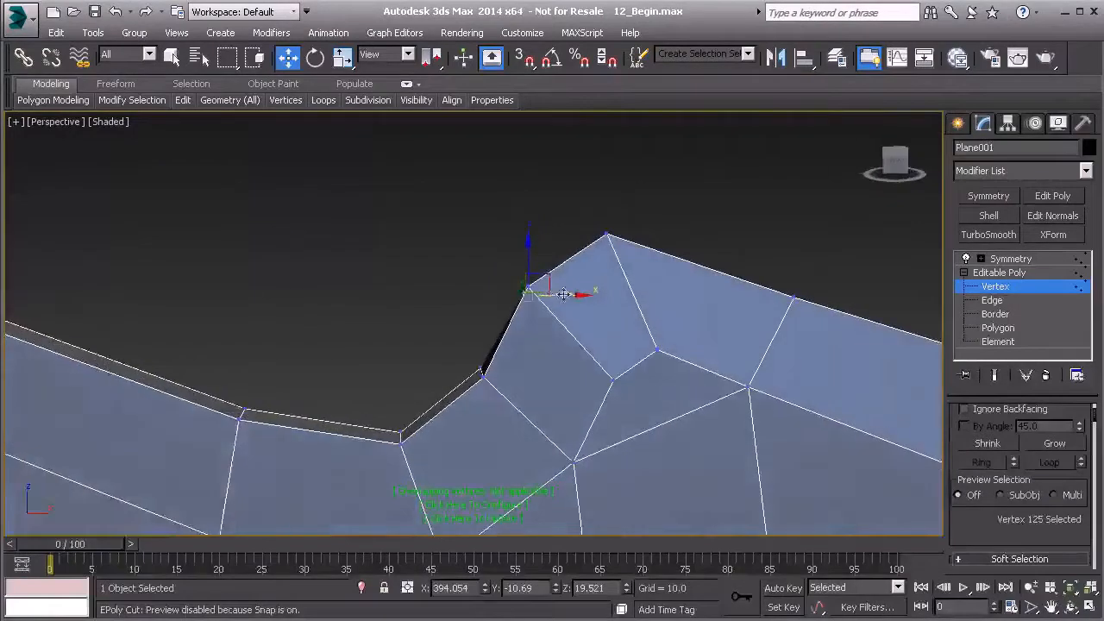
key(f)
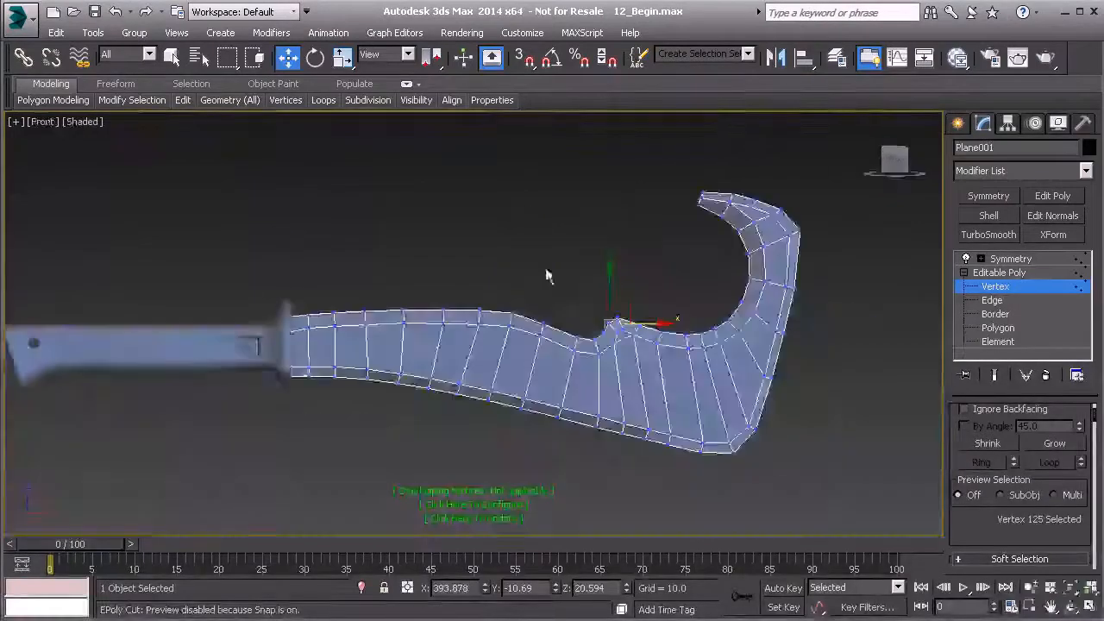
scroll(575, 387, up, 8)
scroll(564, 361, up, 6)
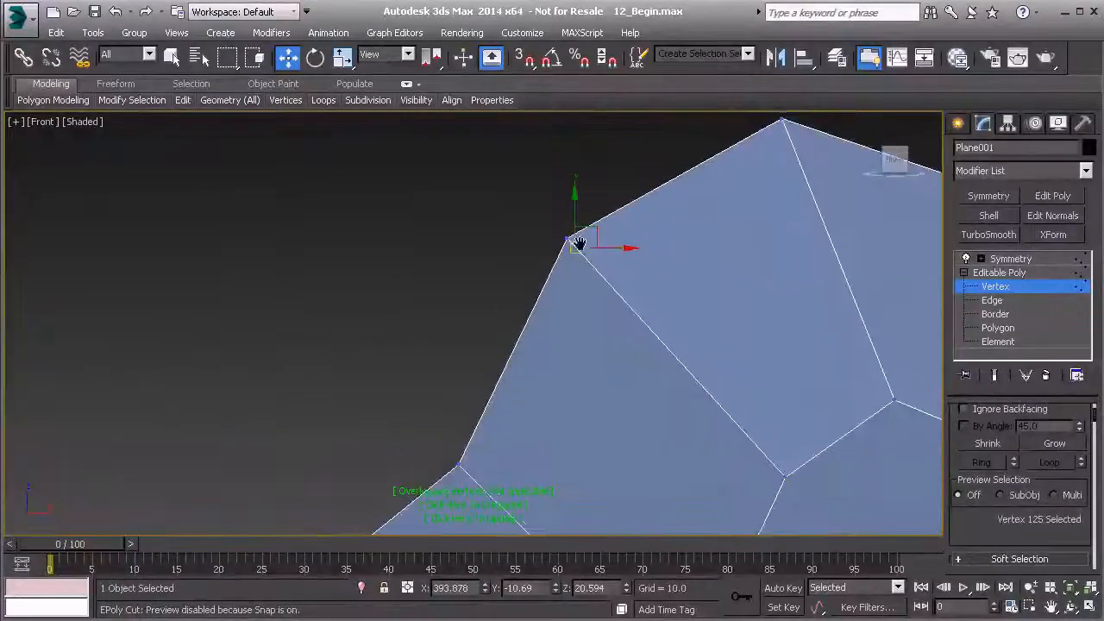
middle_drag(577, 218, 540, 270)
drag(540, 270, 537, 287)
scroll(523, 294, down, 5)
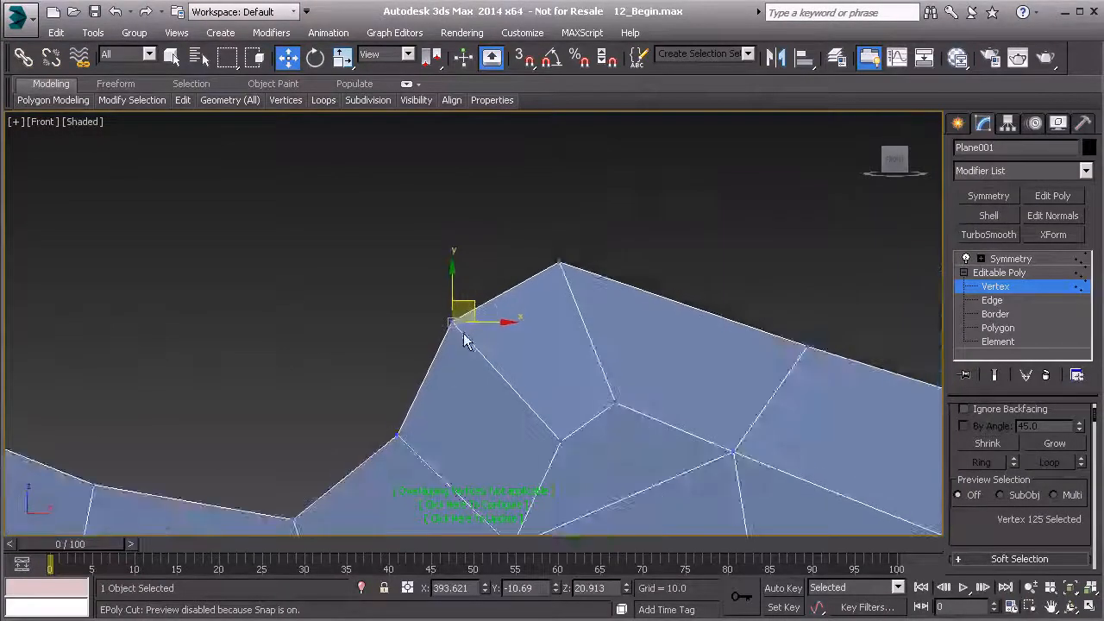
- Select the middle vertex at the open end of the hook's tip
middle_drag(466, 345, 365, 312)
scroll(367, 313, down, 3)
middle_drag(444, 342, 406, 440)
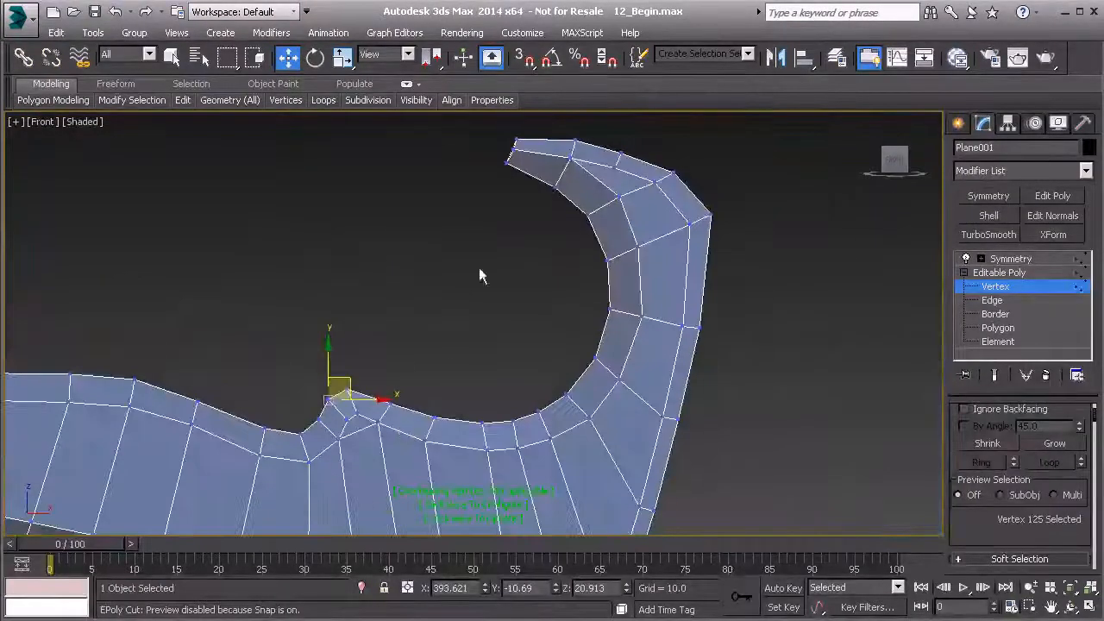
middle_drag(479, 267, 422, 356)
scroll(452, 292, up, 3)
middle_drag(478, 202, 501, 376)
scroll(501, 376, up, 3)
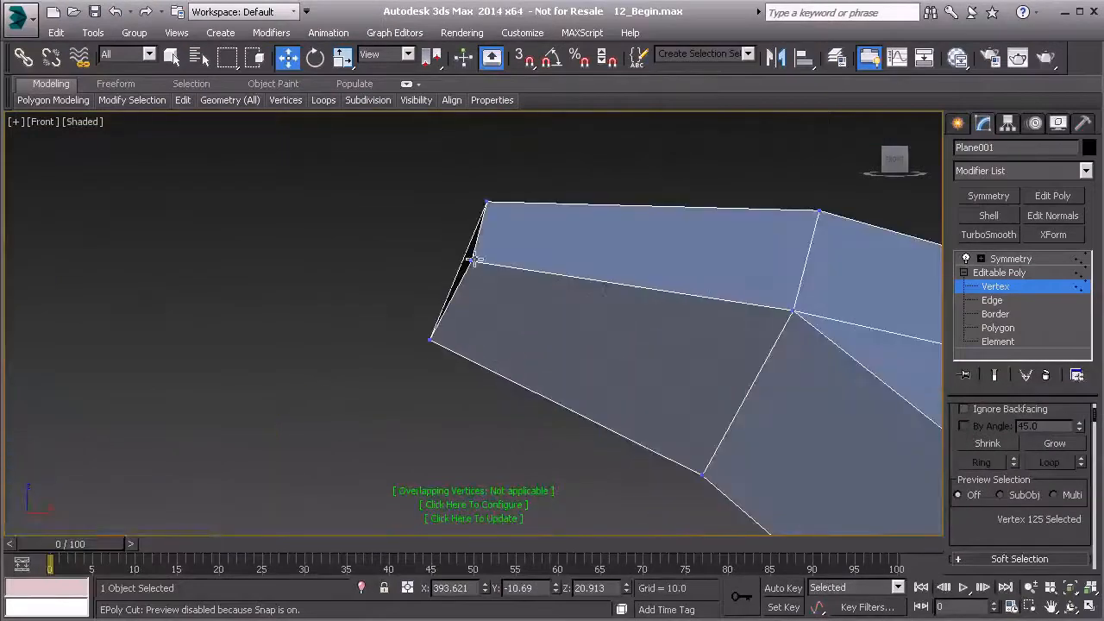
scroll(471, 312, down, 3)
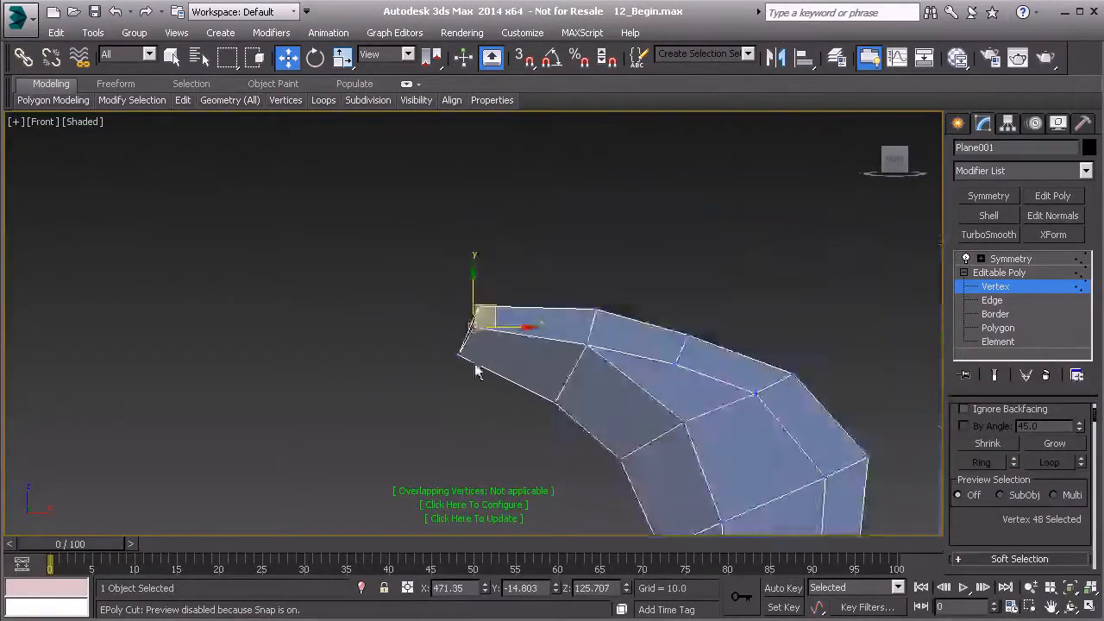
middle_drag(475, 456, 505, 353)
scroll(389, 441, down, 2)
middle_drag(389, 441, 638, 225)
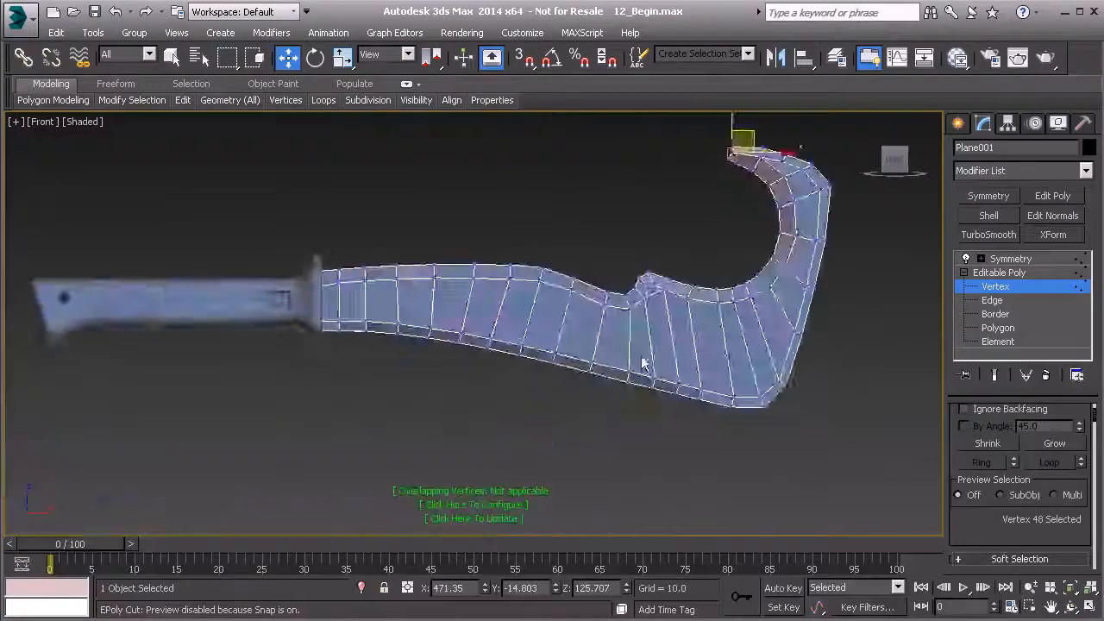
- Cut an edge from the side strip's vertex on the blade's lower edge near the front corner straight across to the open border
scroll(553, 347, up, 5)
key(p)
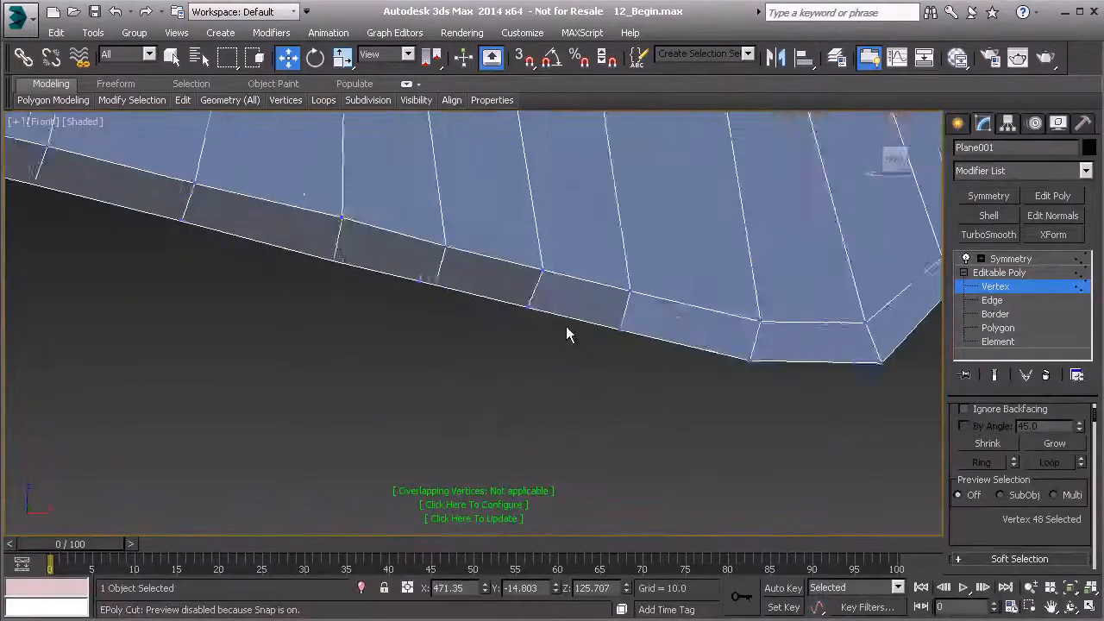
alt+middle_drag(496, 329, 532, 365)
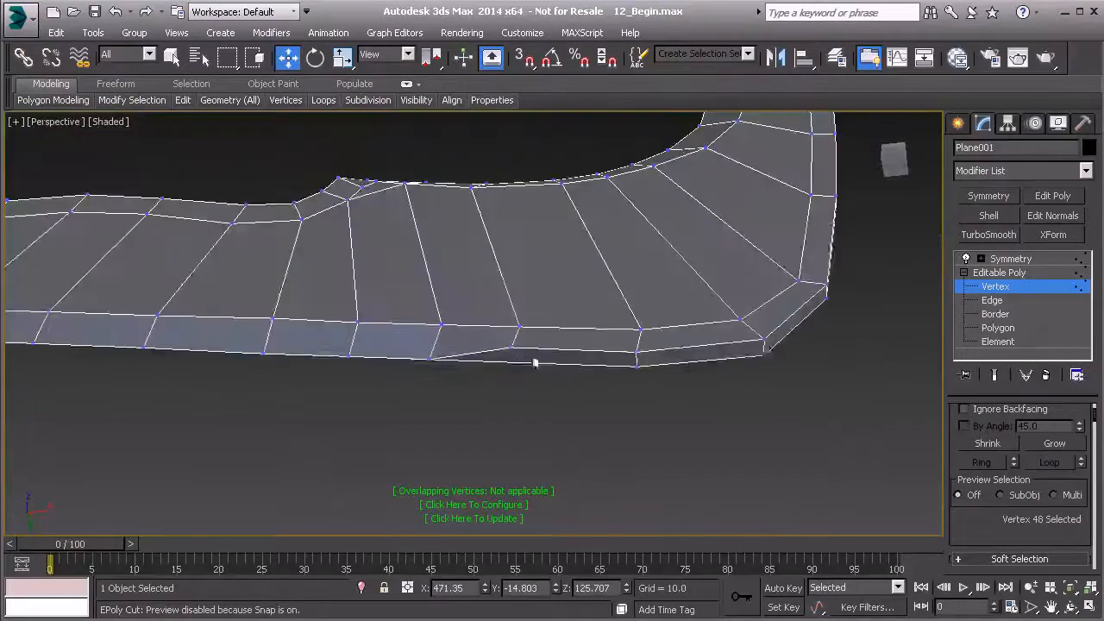
scroll(513, 366, up, 4)
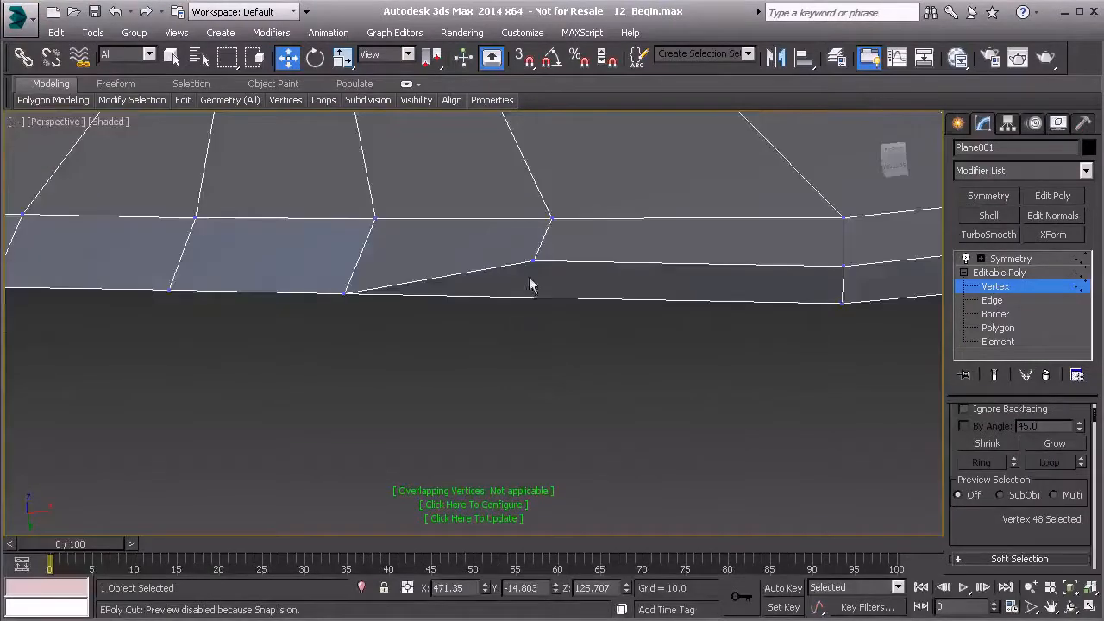
right_click(532, 293)
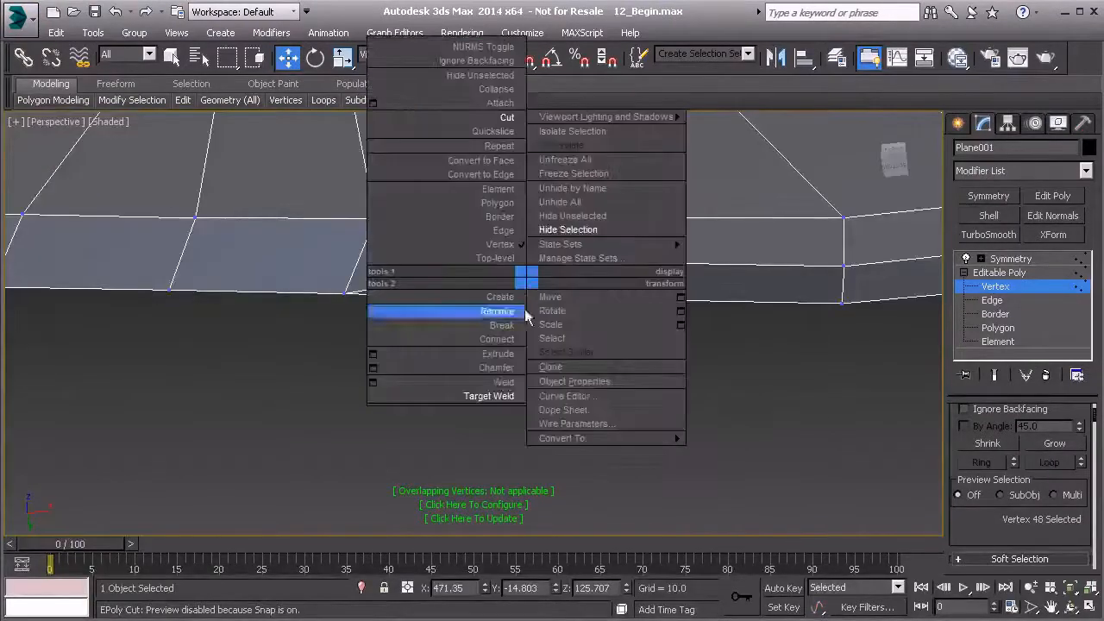
click(507, 116)
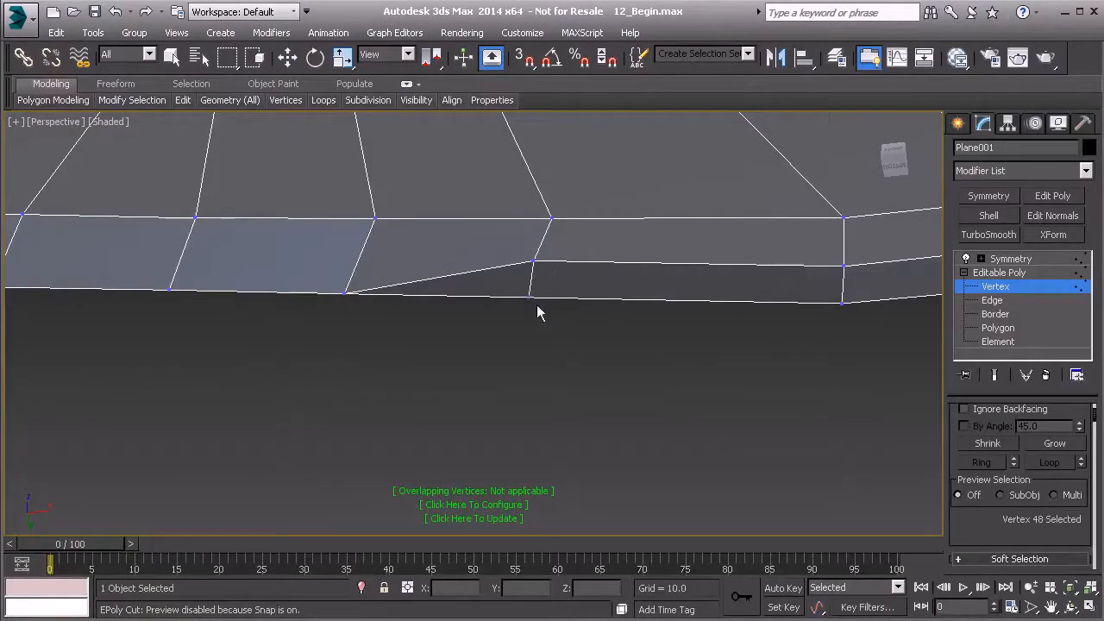
- Move the new border vertex on the lower edge to about X 443.4, Z -80.9 in Front view, in line with the strip's edge
key(w)
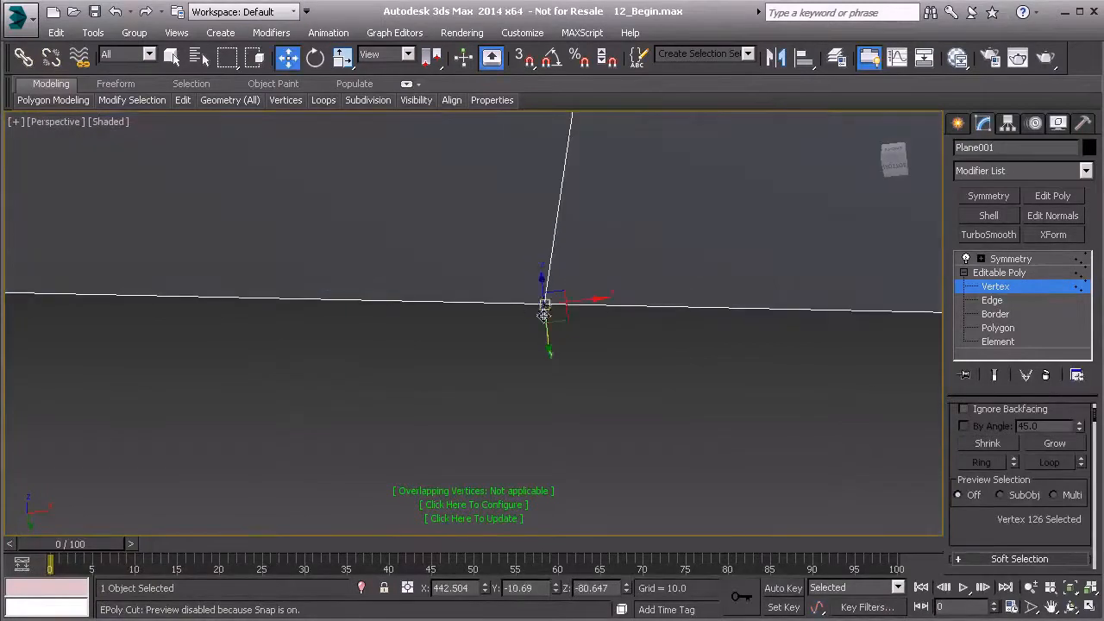
alt+middle_drag(544, 315, 538, 339)
key(f)
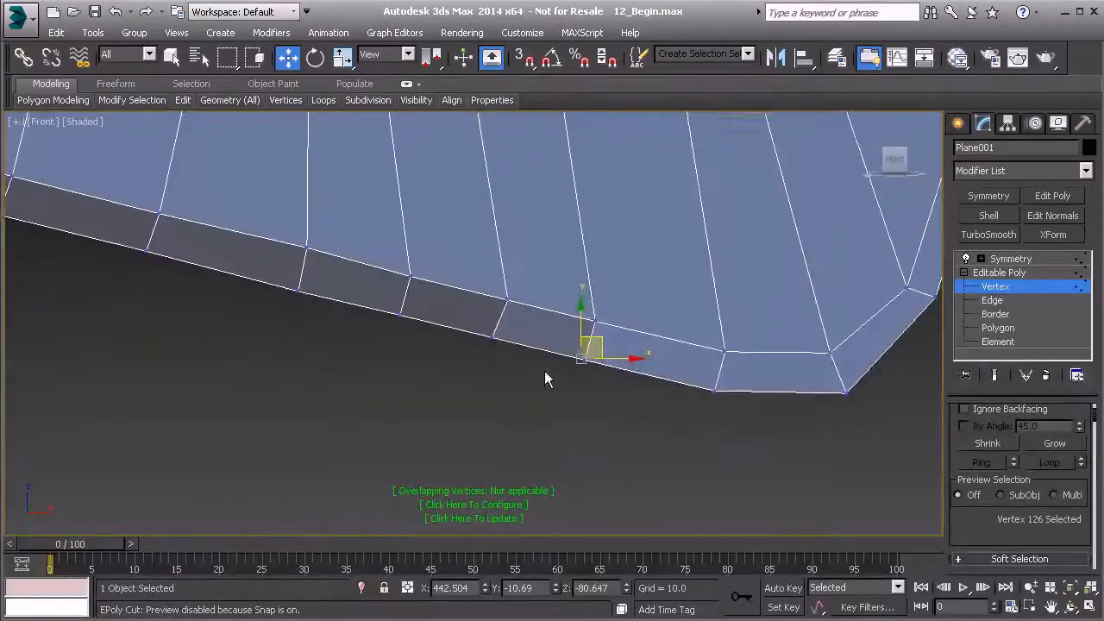
scroll(504, 373, up, 3)
mouse_move(485, 351)
mouse_down()
mouse_move(506, 358)
mouse_move(494, 369)
mouse_up()
scroll(493, 369, down, 3)
- Cut an edge across the side strip on the blade's underside beside the handle guard, from the strip's vertex to the open border
key(p)
scroll(495, 372, down, 2)
alt+middle_drag(501, 390, 490, 297)
mouse_move(485, 394)
alt+middle_down()
mouse_move(734, 434)
mouse_move(561, 439)
mouse_move(481, 397)
alt+middle_up()
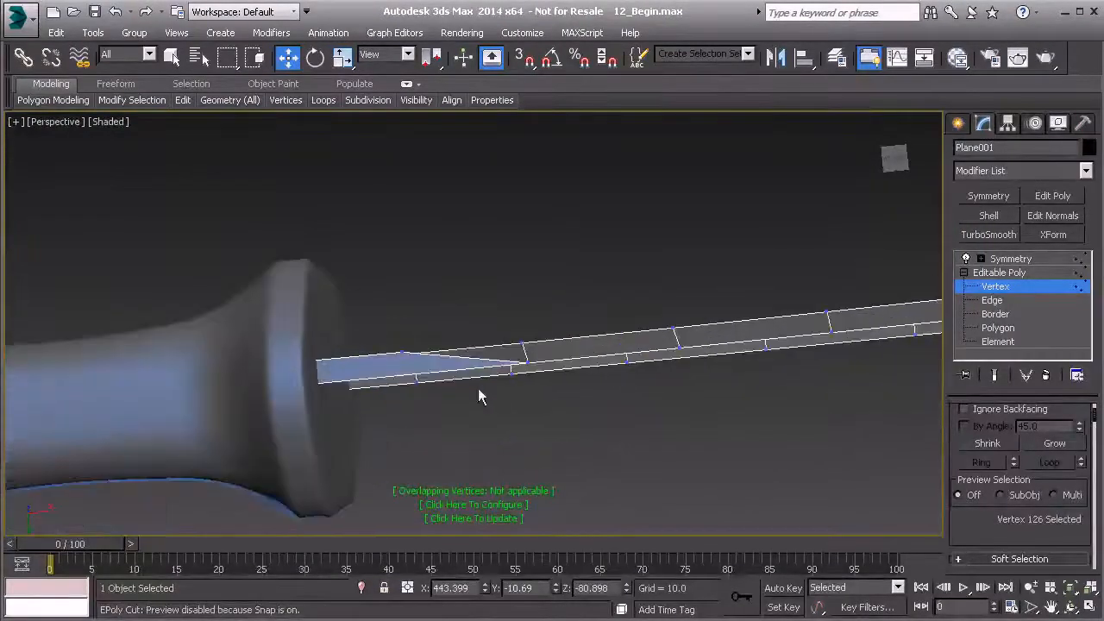
scroll(431, 354, up, 5)
alt+middle_drag(433, 339, 443, 436)
alt+middle_drag(443, 342, 411, 387)
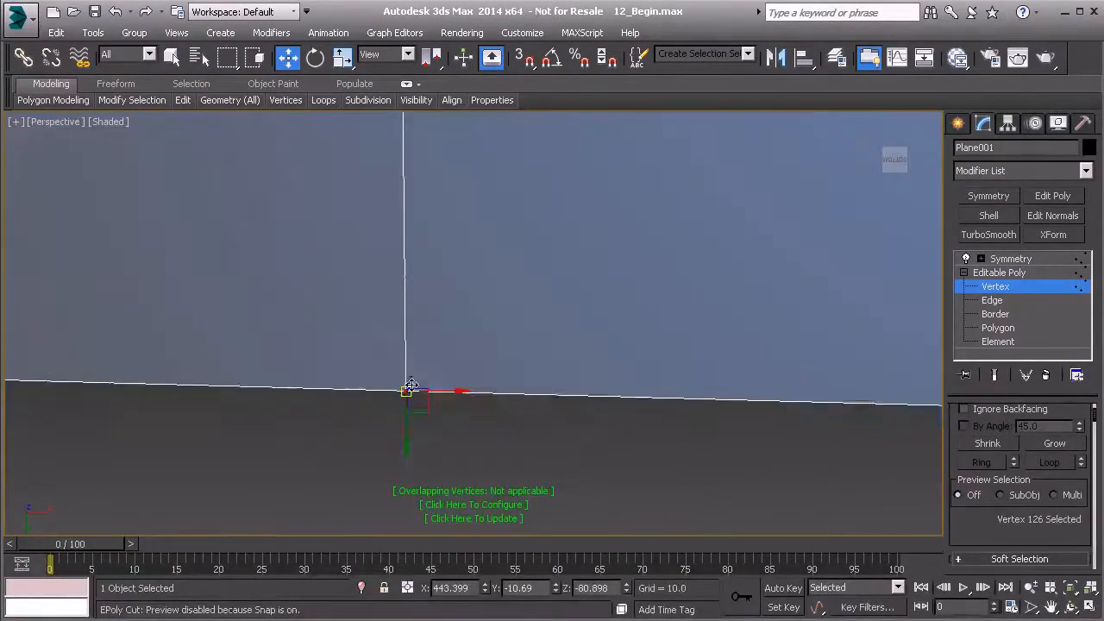
scroll(411, 385, down, 8)
middle_drag(361, 419, 769, 374)
middle_drag(397, 401, 726, 402)
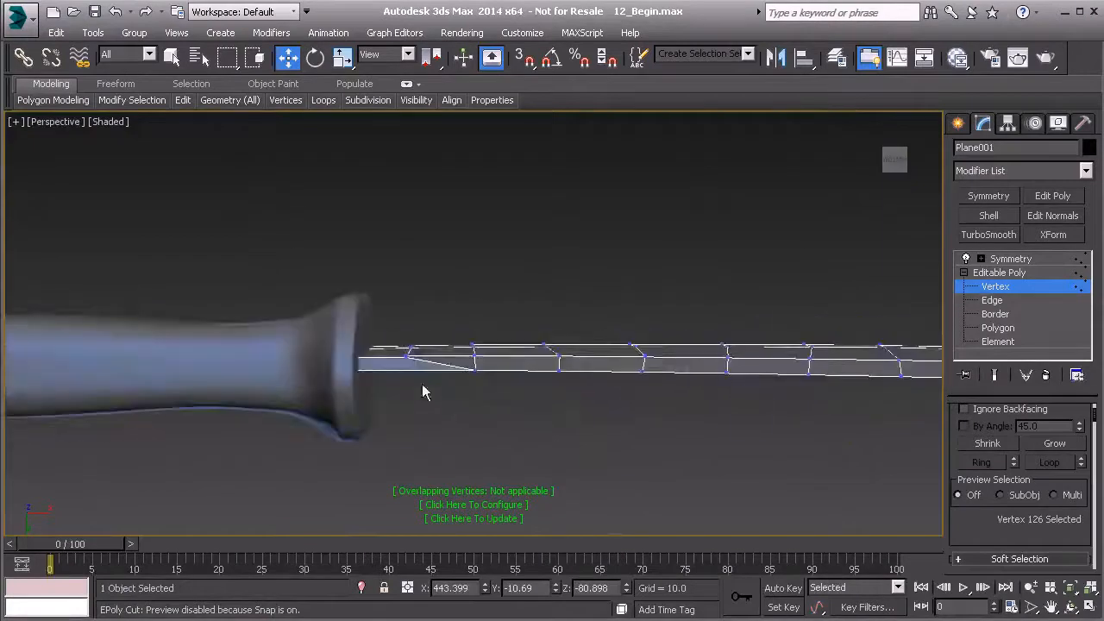
scroll(408, 357, up, 5)
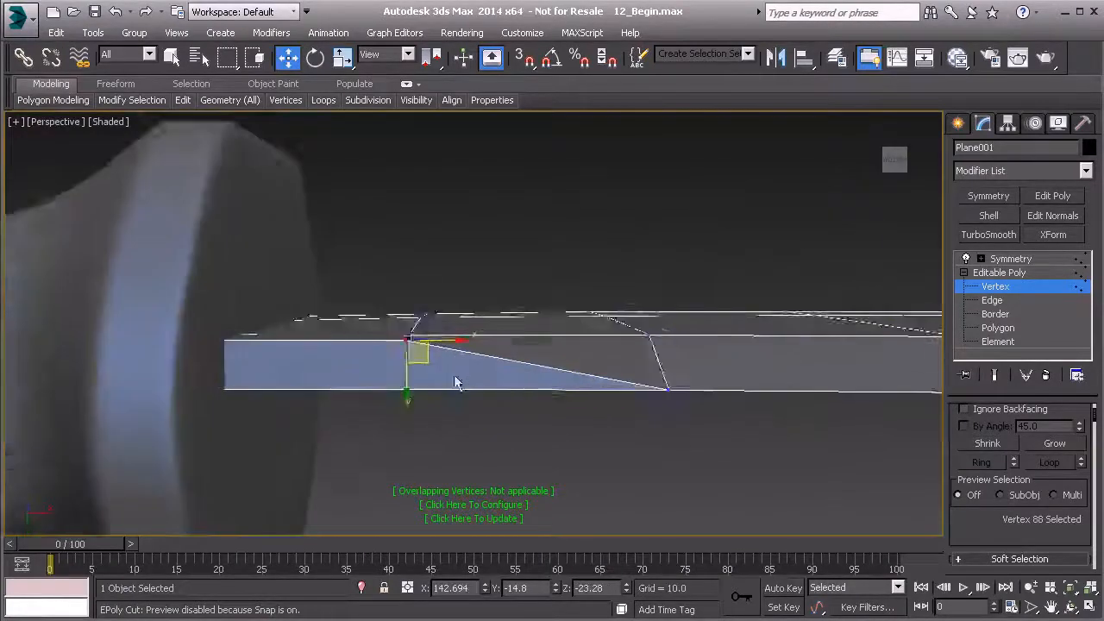
right_click(517, 345)
click(505, 198)
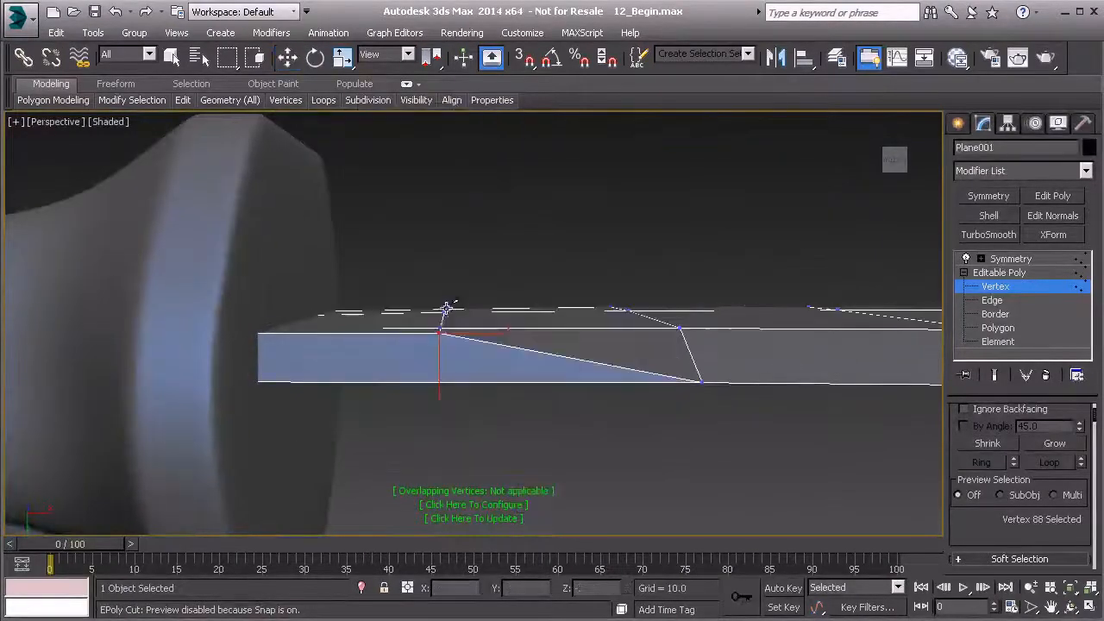
right_click(455, 373)
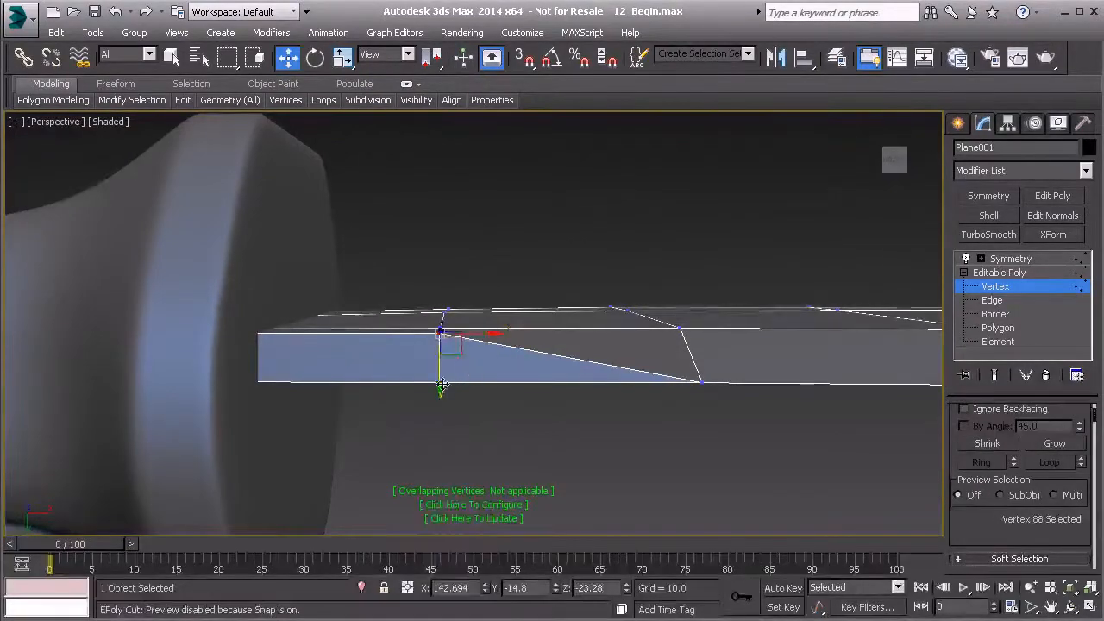
- Move the new border vertex beside the guard to about X 142.65, Z -23.3 in Front view, aligning it with the neighbouring lower-edge vertex
alt+middle_drag(458, 361, 455, 487)
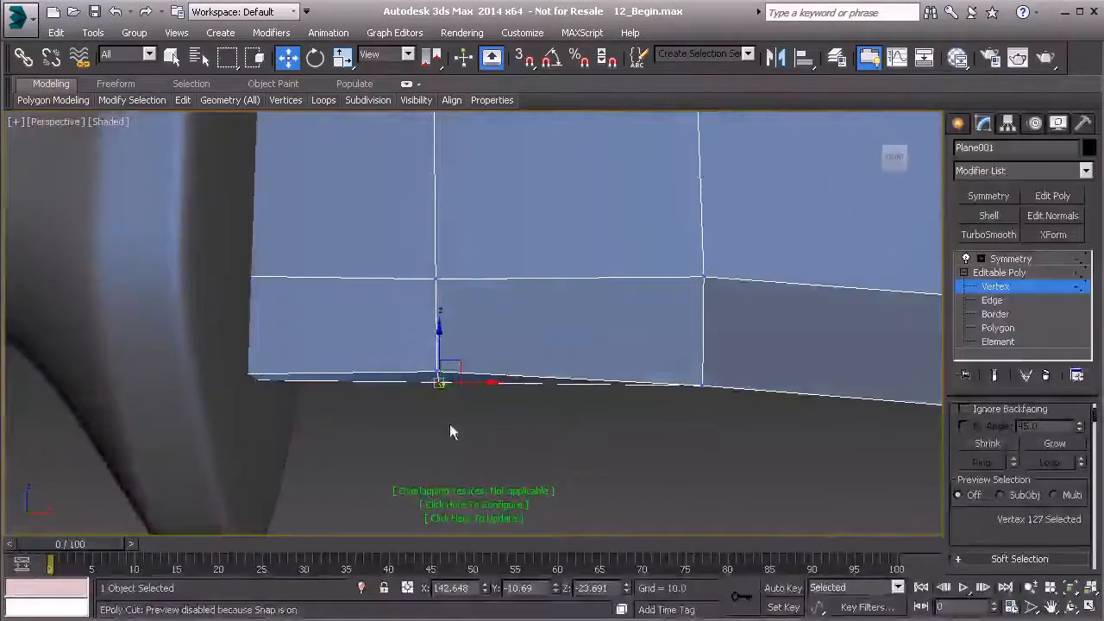
alt+middle_drag(448, 428, 572, 370)
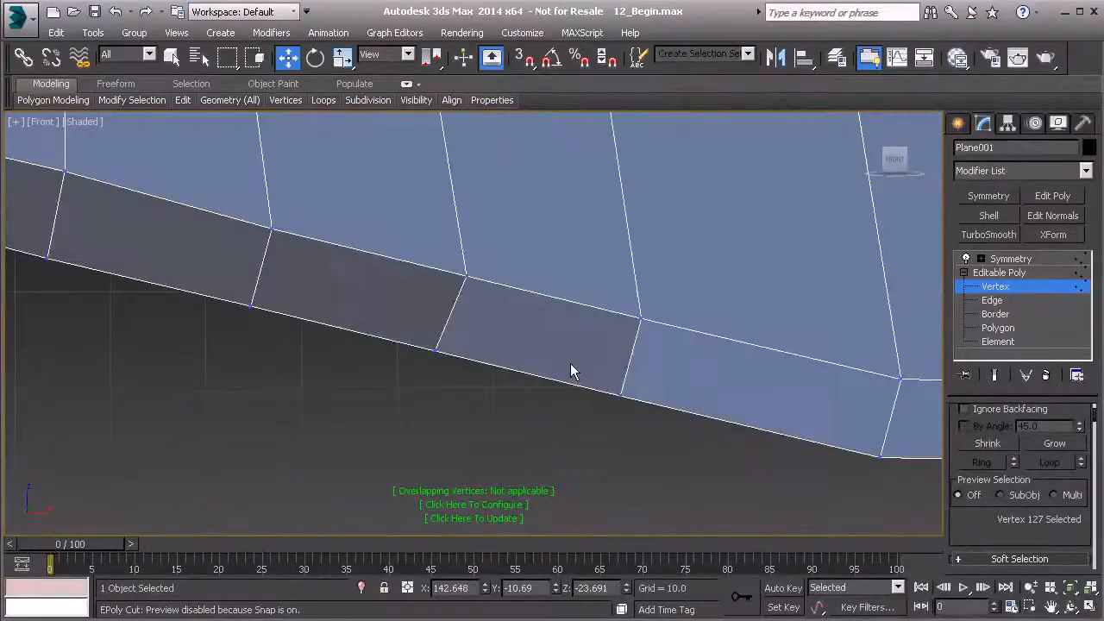
key(f)
scroll(491, 366, up, 6)
drag(472, 313, 470, 301)
middle_drag(481, 307, 409, 374)
scroll(412, 369, down, 6)
scroll(409, 375, up, 1)
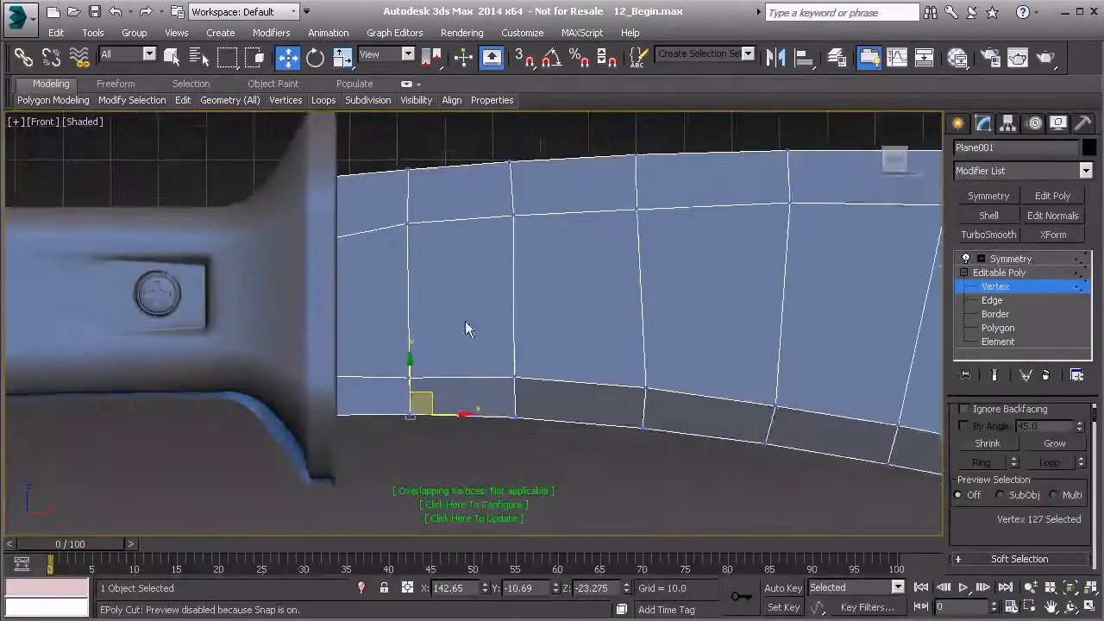
- Return to the Symmetry level of the stack and examine the whole mirrored blade for remaining gaps
middle_drag(748, 252, 640, 299)
scroll(640, 300, down, 2)
middle_drag(850, 319, 463, 370)
scroll(548, 337, down, 1)
scroll(547, 337, down, 1)
key(p)
alt+middle_drag(581, 355, 656, 421)
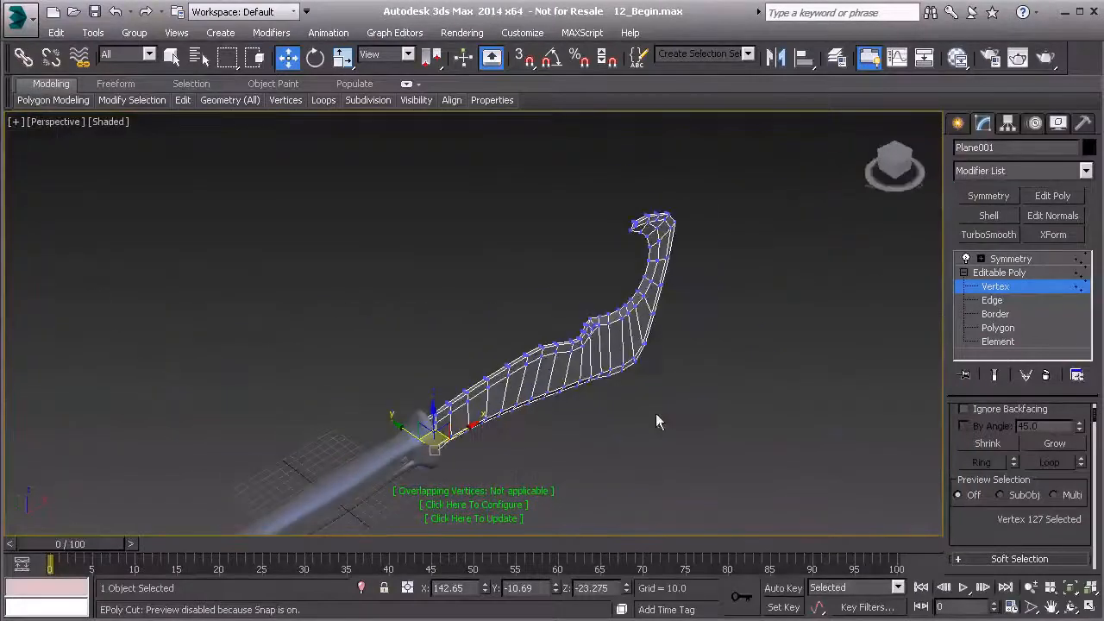
click(1011, 259)
scroll(604, 369, up, 4)
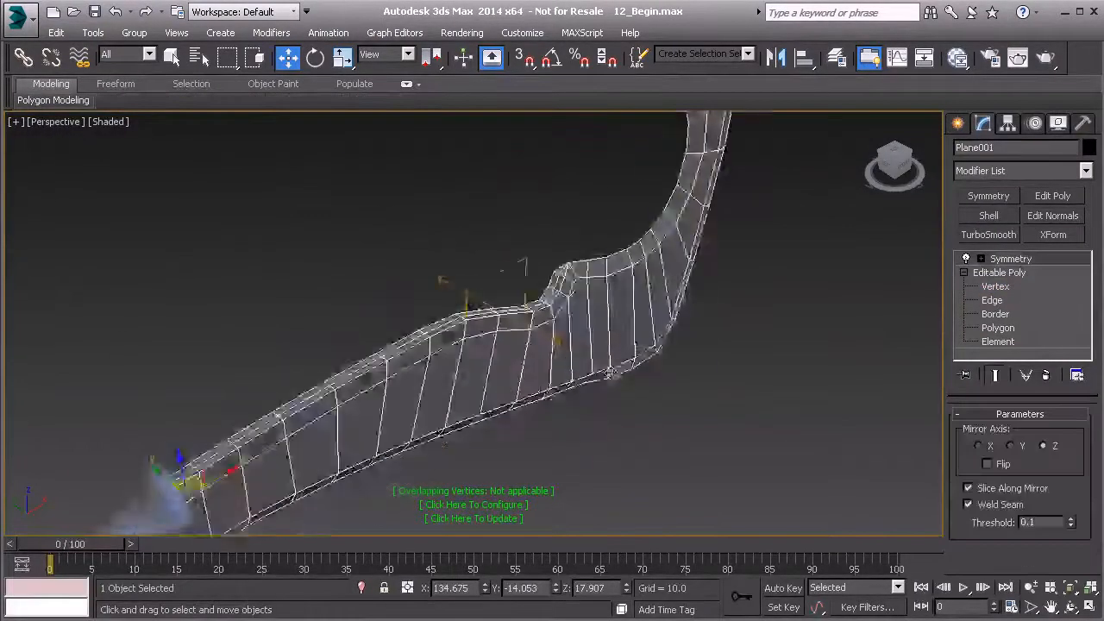
alt+middle_drag(593, 369, 730, 355)
scroll(604, 350, up, 3)
scroll(540, 354, down, 3)
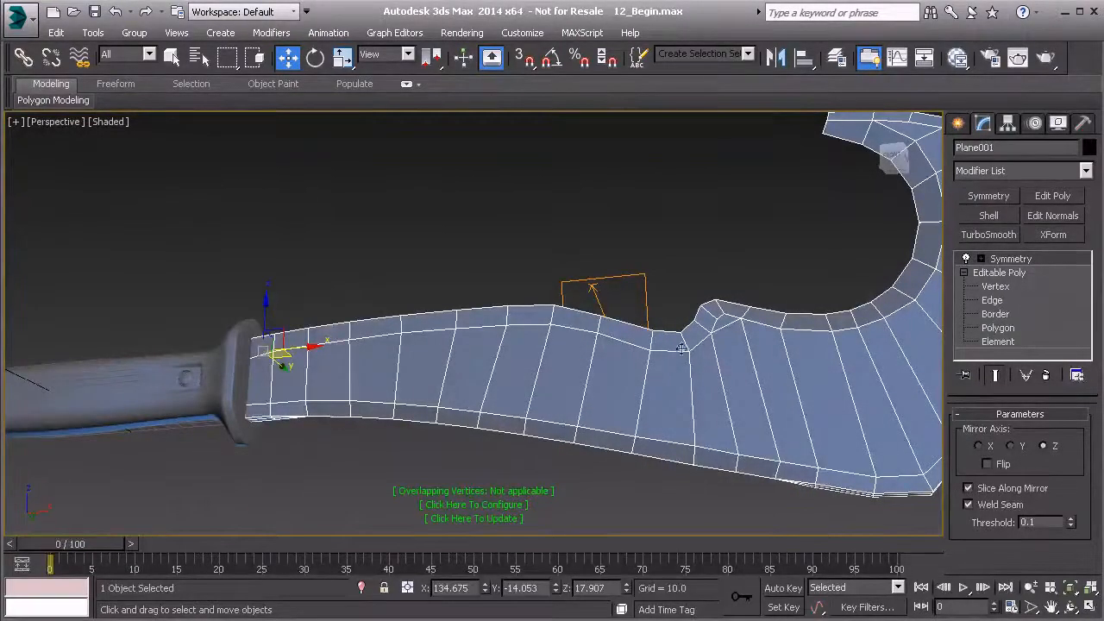
- Convert the mirrored blade to a single Editable Poly
right_click(790, 348)
mouse_move(923, 506)
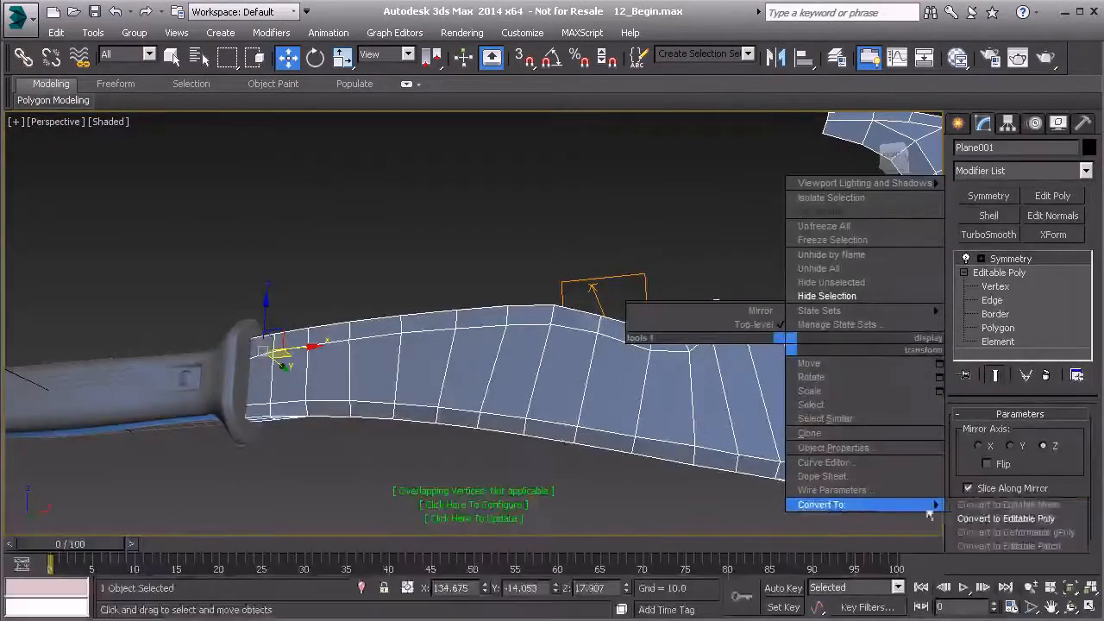
click(984, 518)
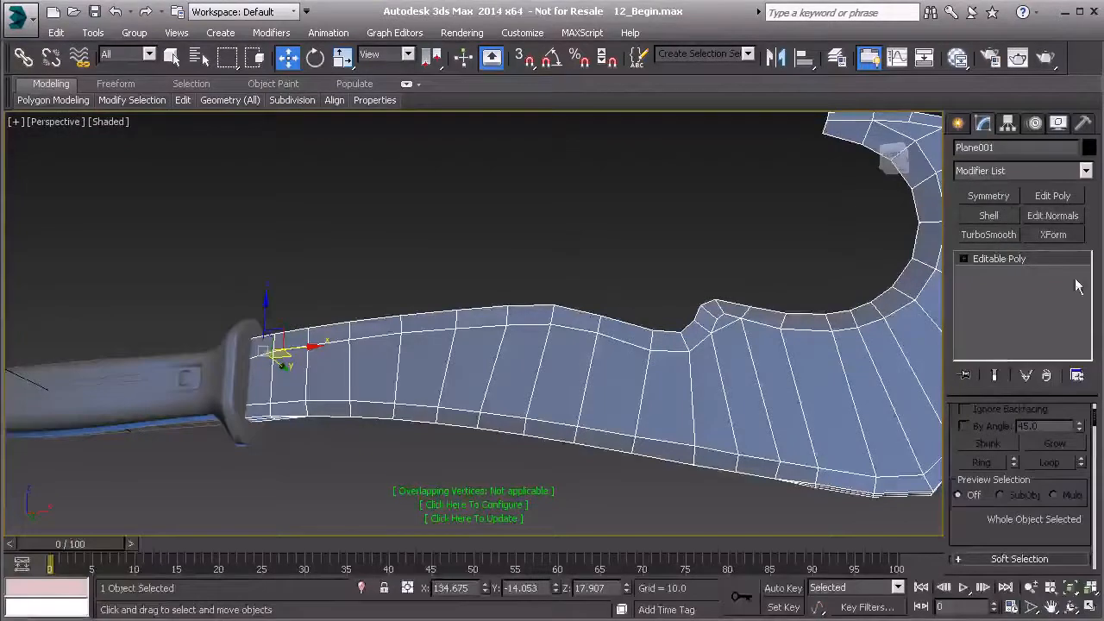
- Add TurboSmooth to the blade with 2 iterations and Isoline Display enabled, and deselect the blade
click(990, 237)
alt+middle_drag(779, 424, 561, 462)
click(1076, 440)
click(968, 485)
click(791, 439)
- Examine the smoothed blade's shading and edge sharpness around the hook, inner curve and notch
middle_drag(466, 336, 577, 461)
middle_drag(552, 342, 466, 385)
scroll(564, 362, up, 3)
middle_drag(607, 299, 342, 380)
scroll(577, 205, down, 3)
middle_drag(576, 204, 478, 383)
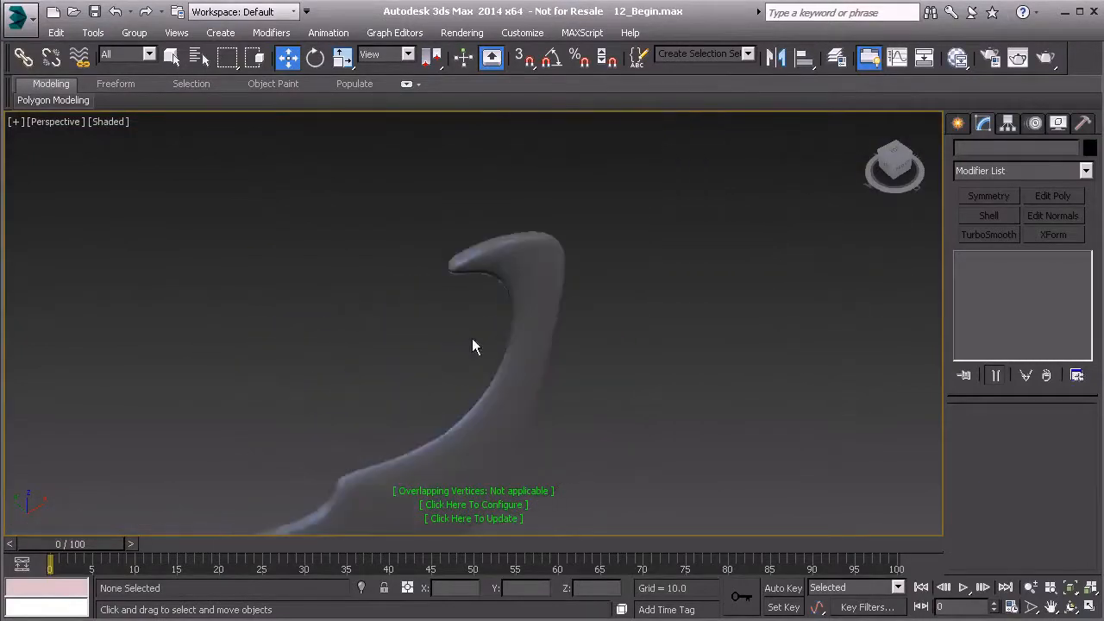
alt+middle_drag(472, 338, 566, 301)
scroll(564, 341, up, 5)
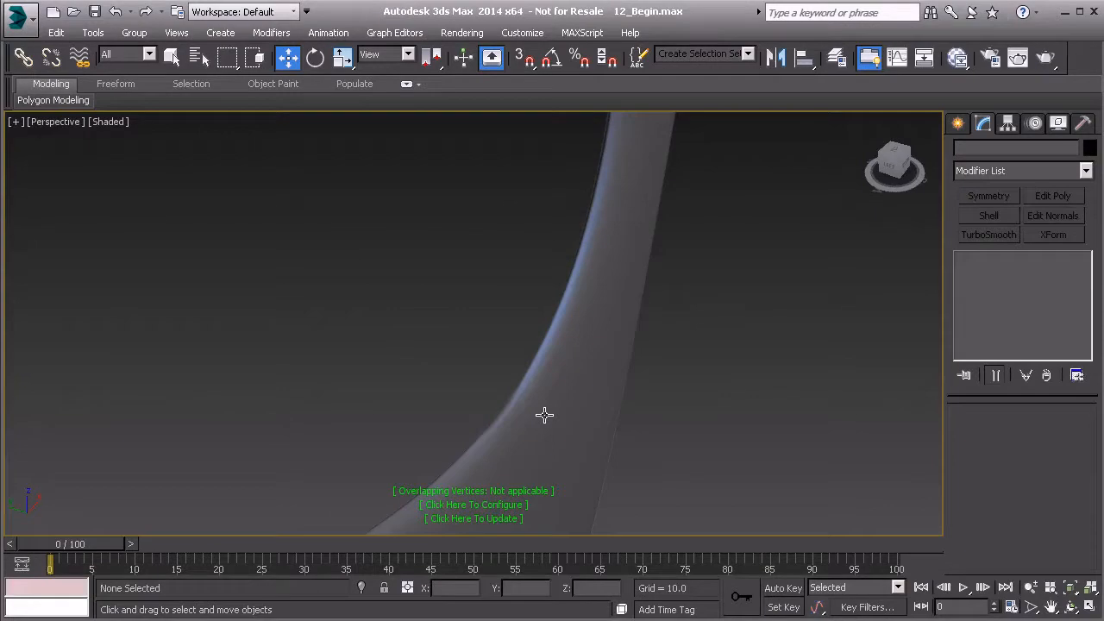
scroll(544, 415, down, 8)
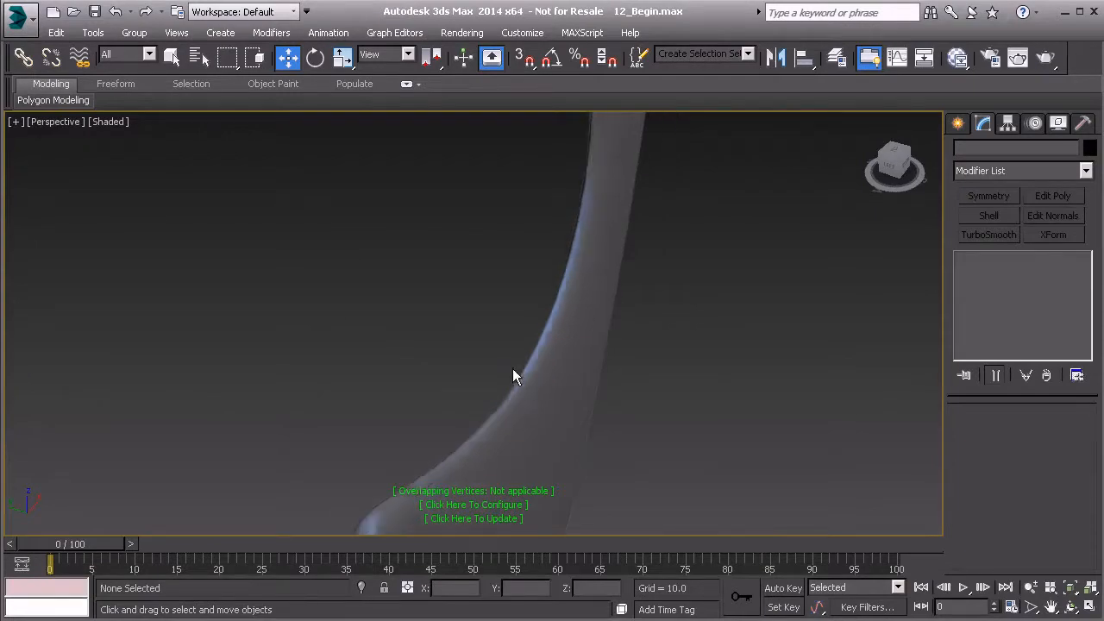
alt+middle_drag(493, 321, 547, 259)
scroll(523, 311, up, 8)
scroll(489, 350, down, 3)
alt+middle_drag(596, 333, 415, 369)
- Select the blade and set its TurboSmooth to separate the surface by Smoothing Groups
click(417, 366)
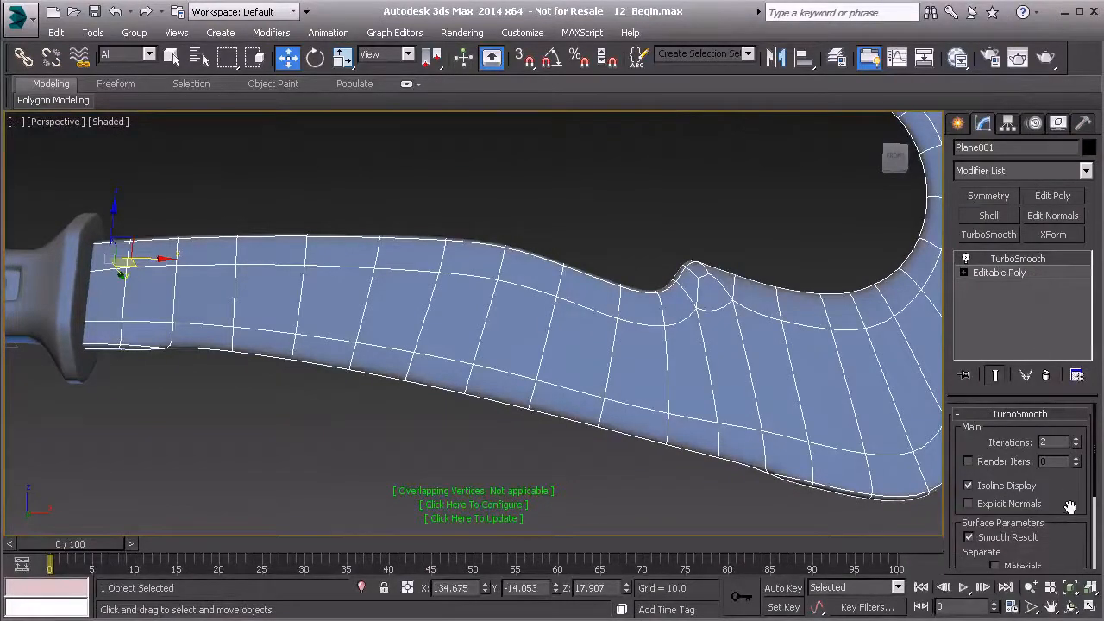
scroll(1070, 507, down, 3)
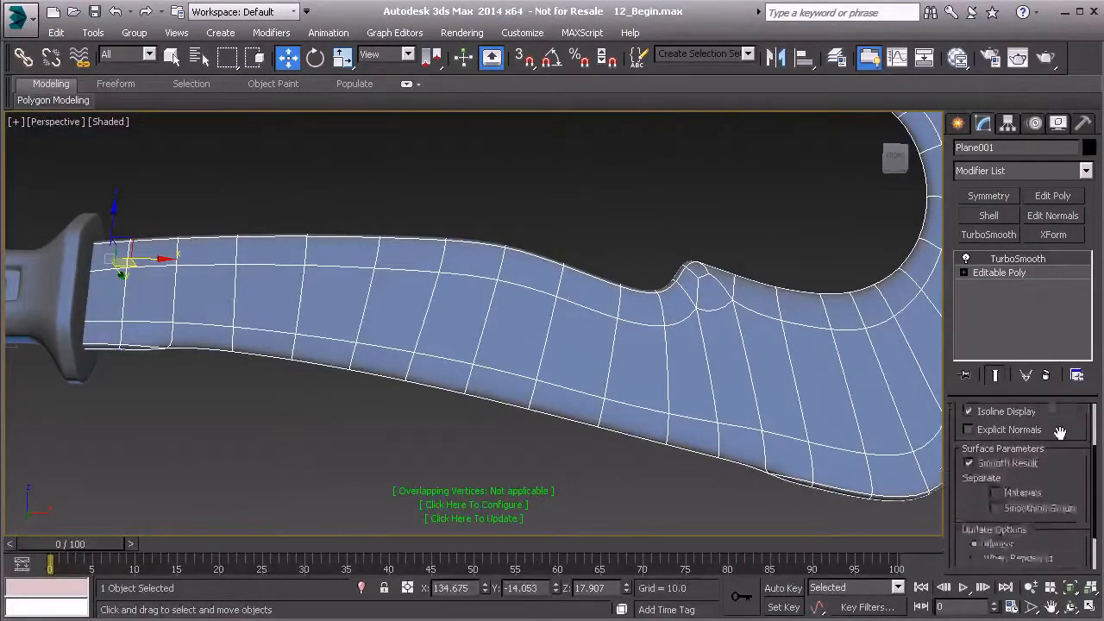
click(997, 499)
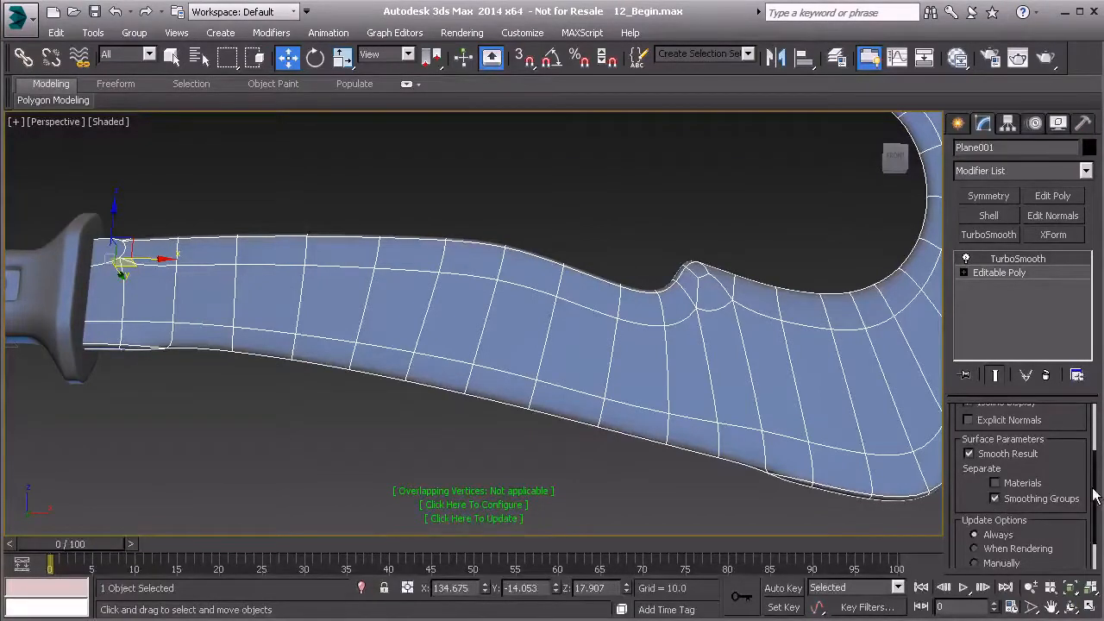
- At polygon level of the Editable Poly, with the smoothed result shown, select all blade polygons and assign them to smoothing group 1
click(1010, 273)
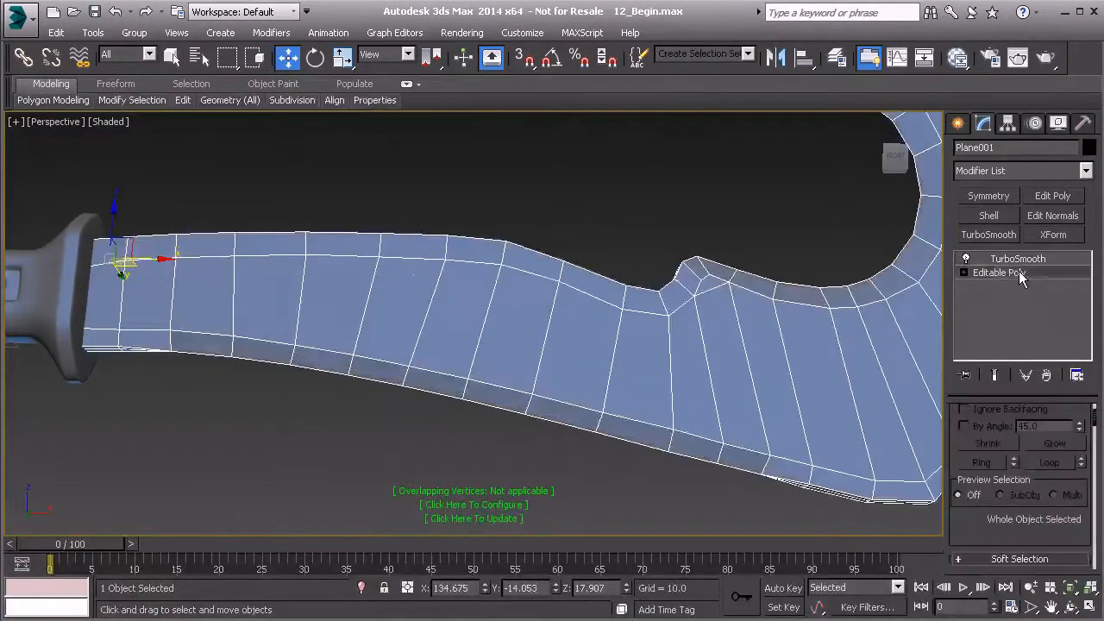
click(995, 377)
drag(1015, 517, 1003, 420)
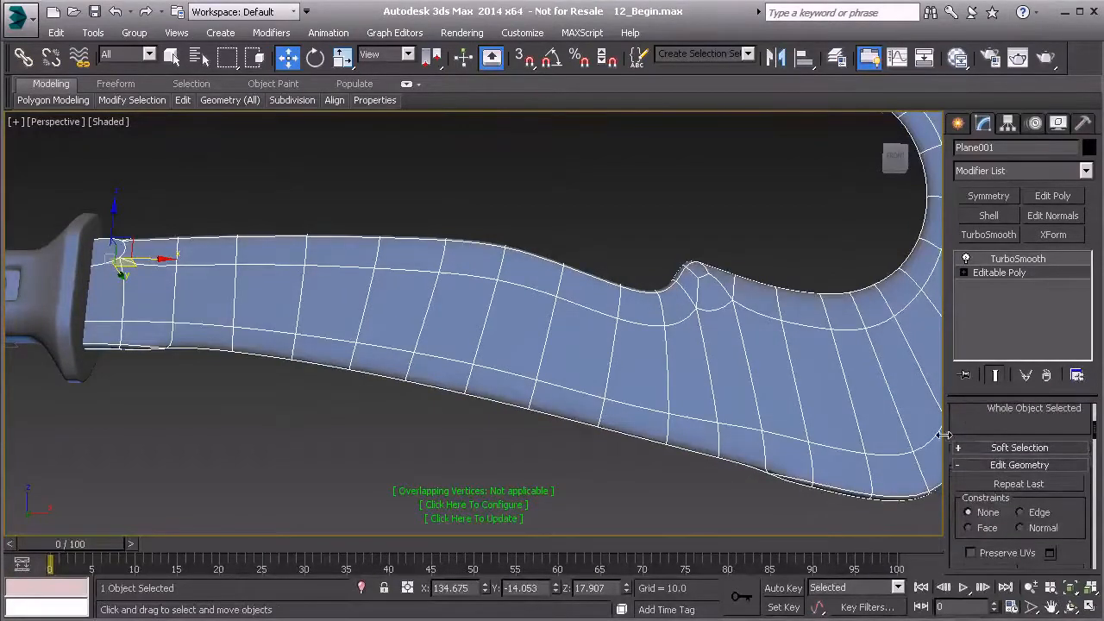
key(4)
scroll(1008, 539, down, 10)
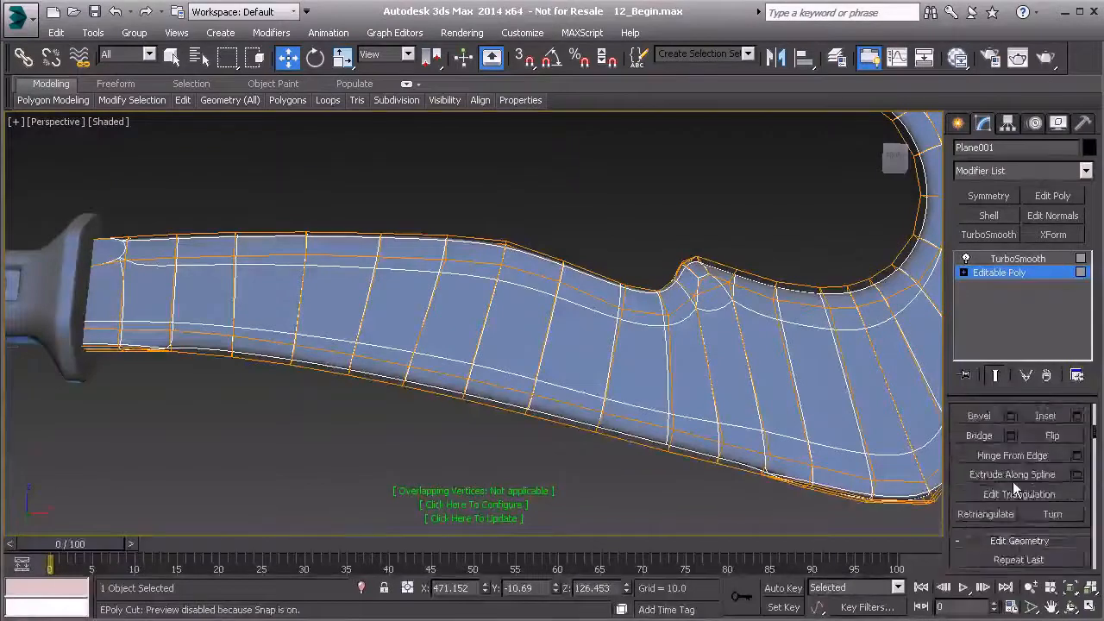
drag(991, 488, 988, 385)
scroll(661, 353, down, 6)
drag(327, 234, 767, 466)
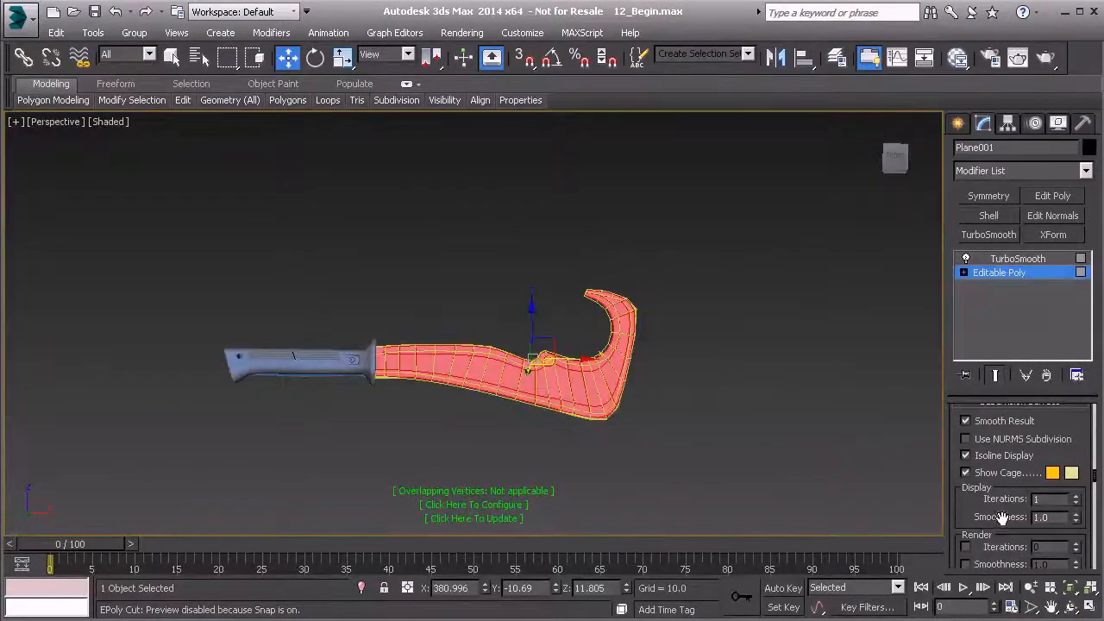
scroll(1001, 516, down, 10)
scroll(1013, 504, down, 5)
scroll(972, 475, down, 3)
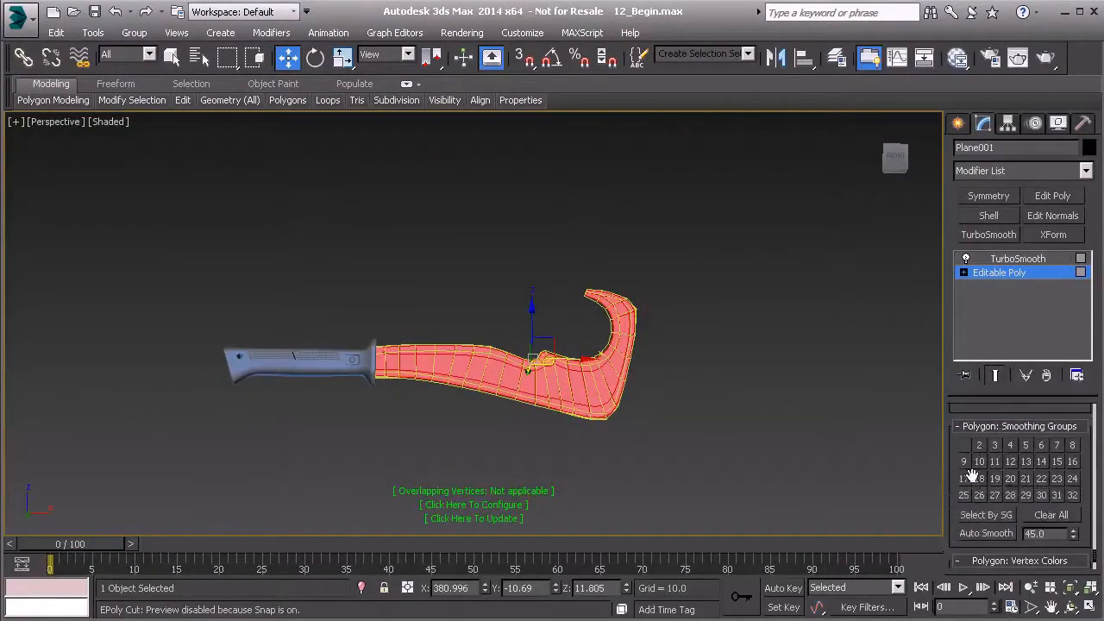
click(965, 445)
- Select the row of bevel polygons along the lower edge on the front side and assign them to smoothing group 2 only
scroll(496, 352, up, 5)
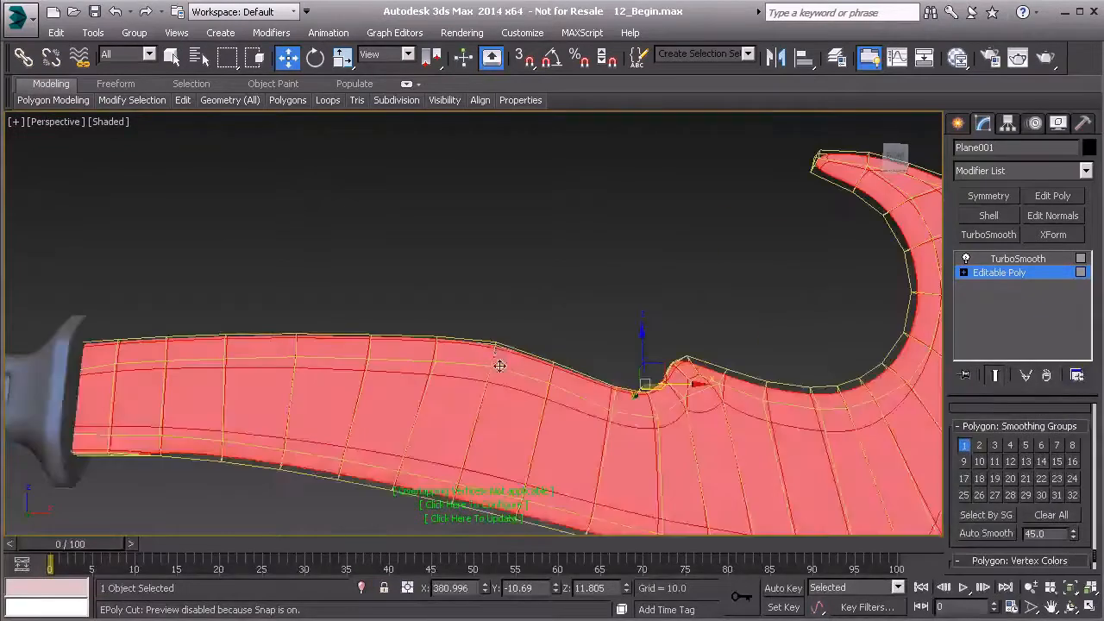
middle_drag(499, 366, 456, 311)
click(499, 234)
alt+middle_drag(616, 309, 423, 360)
click(408, 341)
ctrl+click(460, 352)
ctrl+click(527, 367)
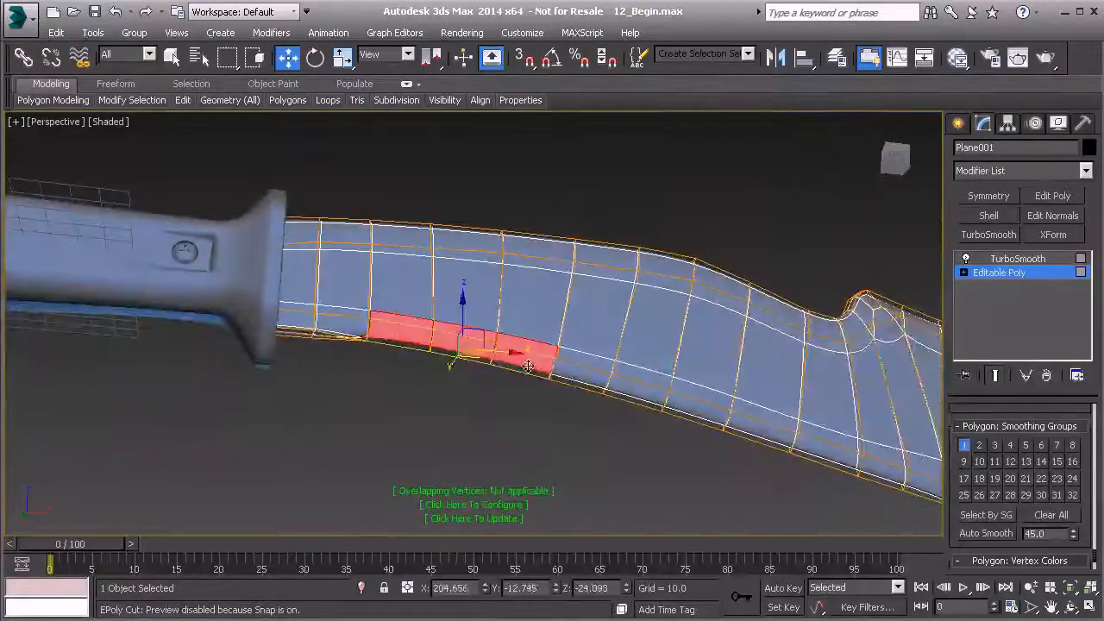
ctrl+click(569, 377)
ctrl+click(625, 393)
ctrl+click(701, 418)
ctrl+click(759, 435)
ctrl+click(804, 453)
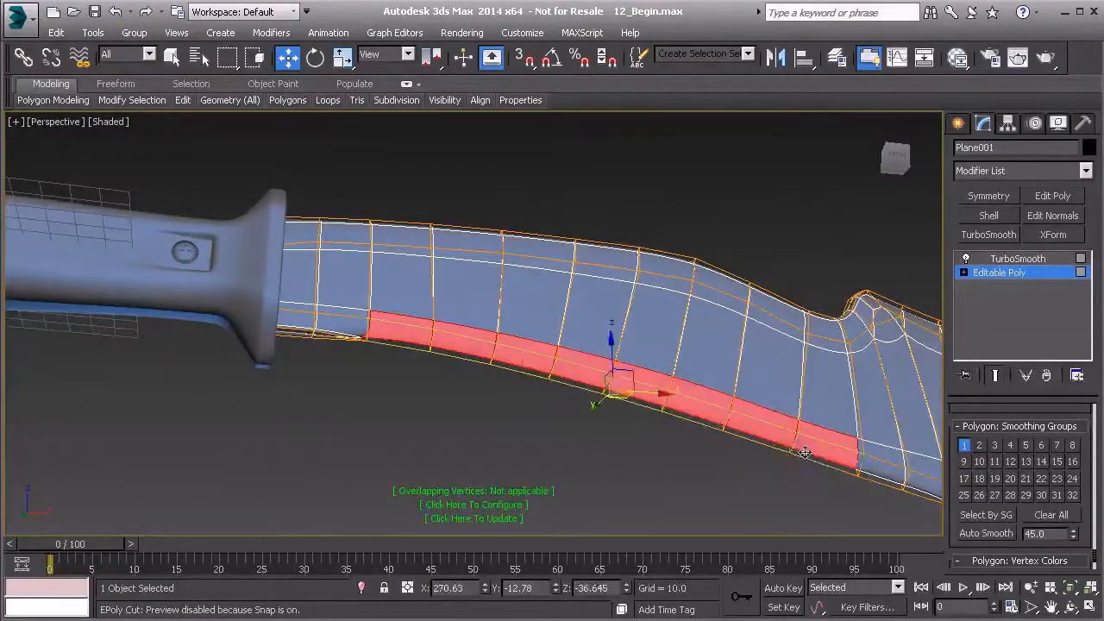
ctrl+click(885, 474)
ctrl+click(917, 487)
middle_drag(917, 488, 500, 412)
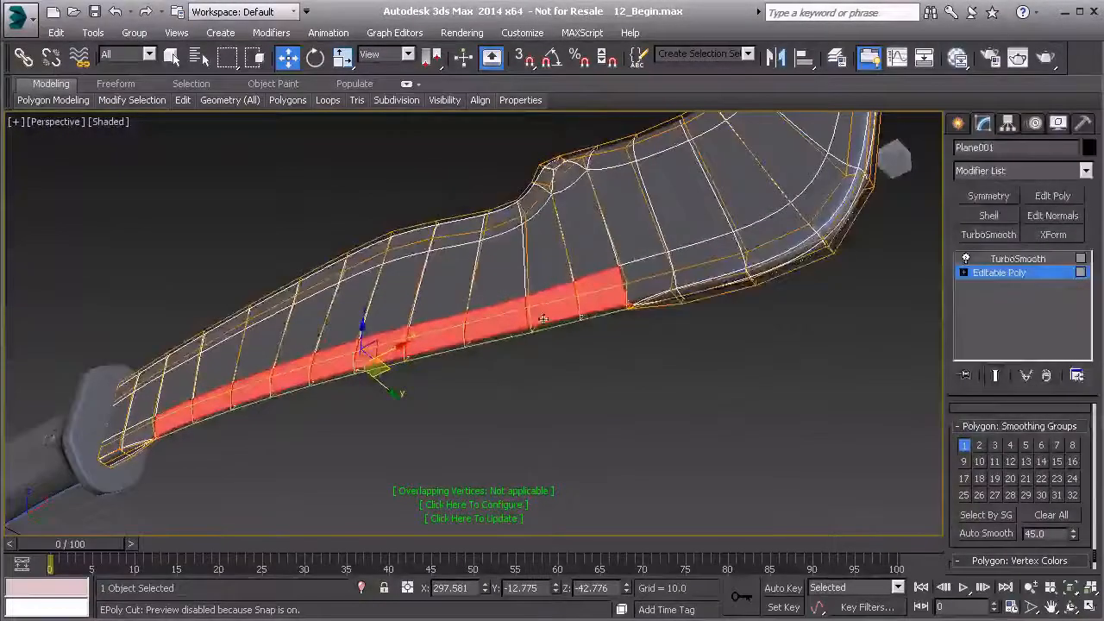
alt+middle_drag(881, 499, 859, 473)
click(980, 445)
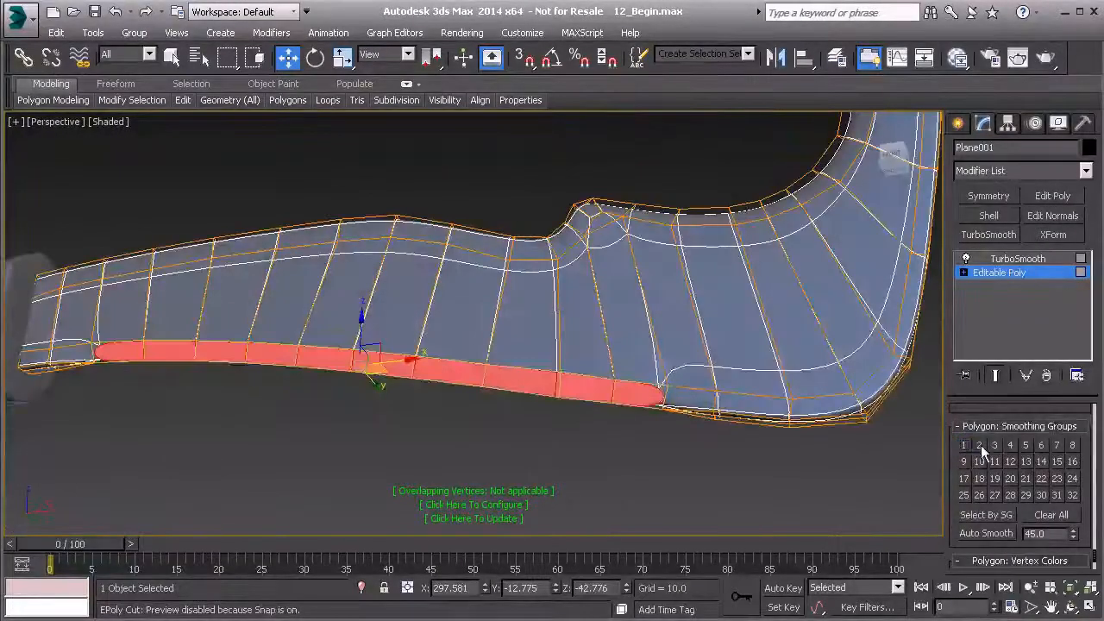
- Select the matching lower-edge bevel polygons on the blade's back side and assign them to smoothing group 3 only
alt+middle_drag(440, 391, 580, 423)
scroll(449, 409, up, 3)
alt+middle_drag(385, 411, 364, 408)
click(334, 395)
click(383, 392)
ctrl+click(338, 395)
ctrl+click(459, 382)
ctrl+click(539, 347)
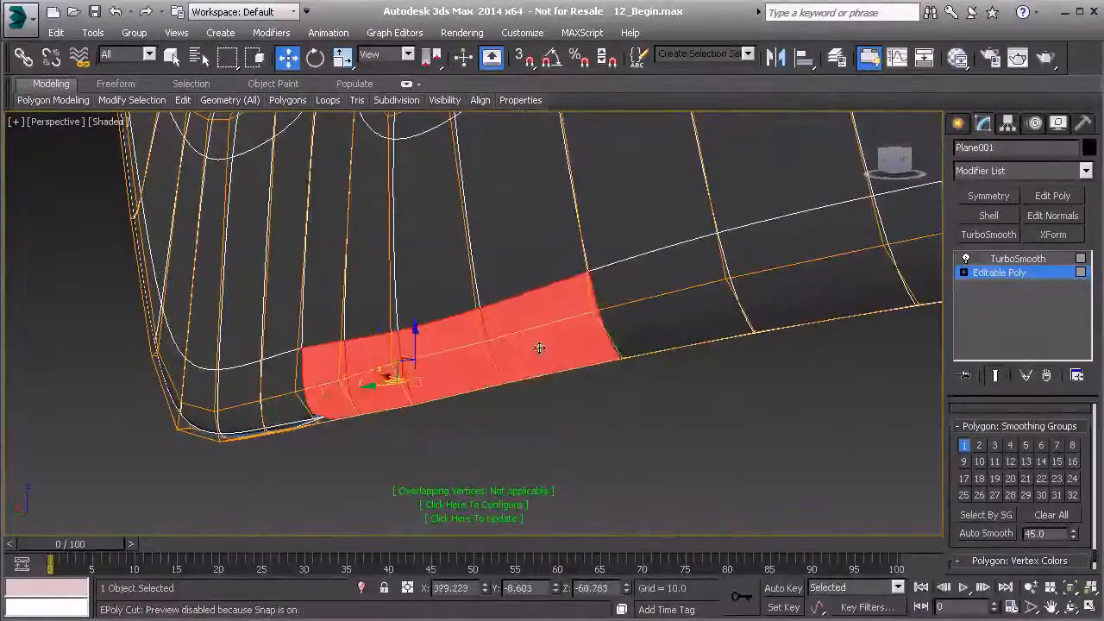
ctrl+click(675, 321)
ctrl+click(798, 298)
alt+middle_drag(797, 301, 749, 337)
ctrl+click(752, 337)
ctrl+click(906, 313)
middle_drag(906, 313, 598, 389)
scroll(592, 402, down, 3)
ctrl+click(582, 419)
ctrl+click(677, 419)
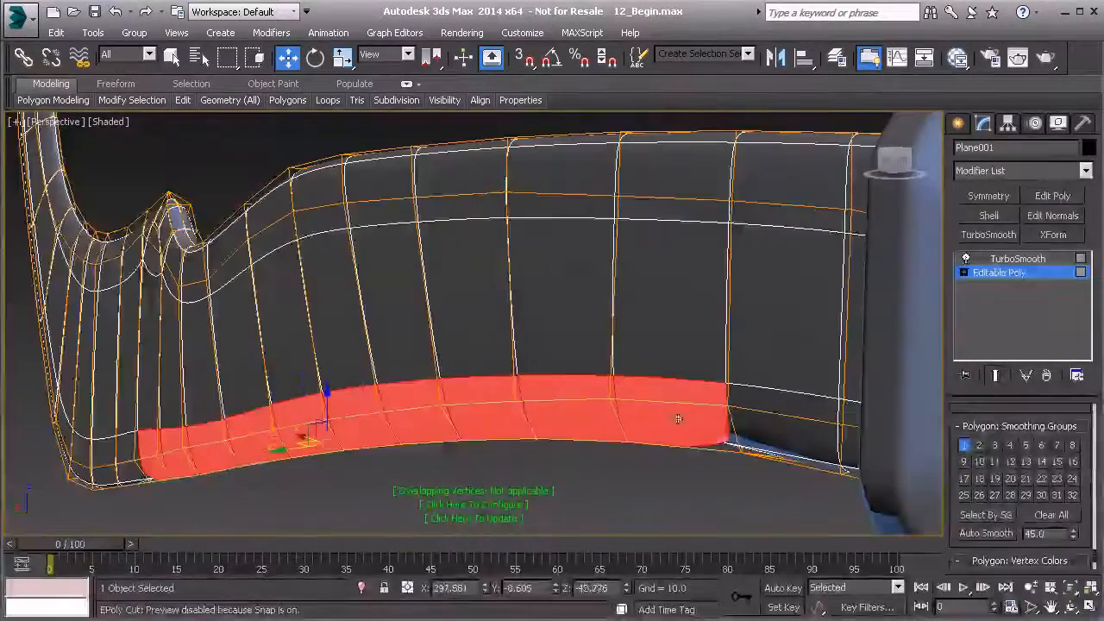
click(965, 448)
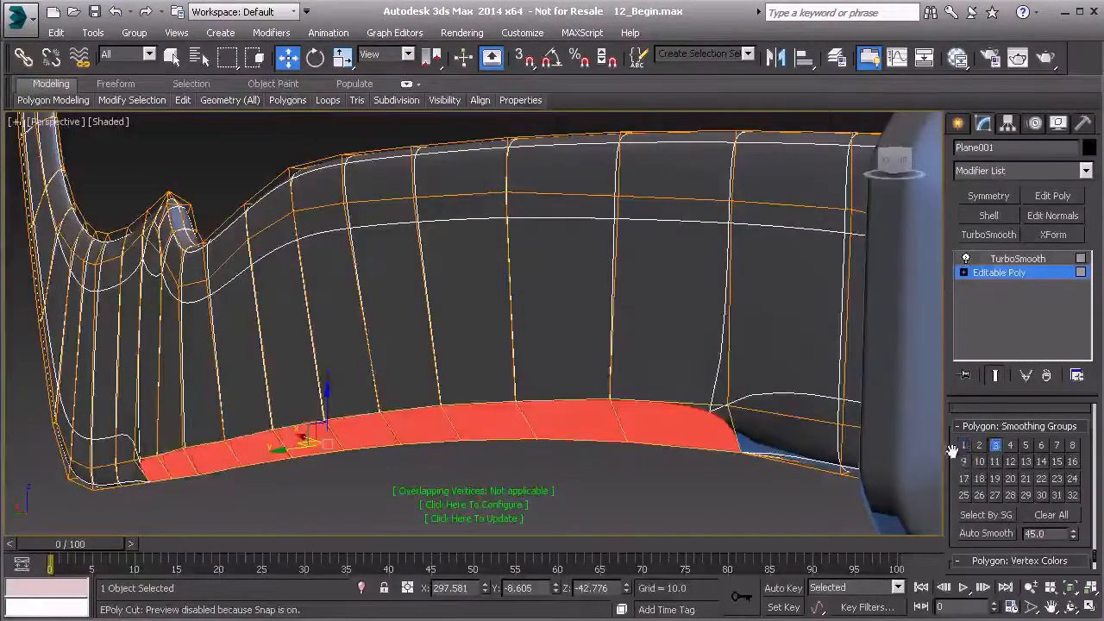
- Clear the polygon selection and inspect the bevel along the blade's lower edge from both sides
alt+middle_drag(705, 474, 461, 449)
middle_drag(461, 448, 659, 433)
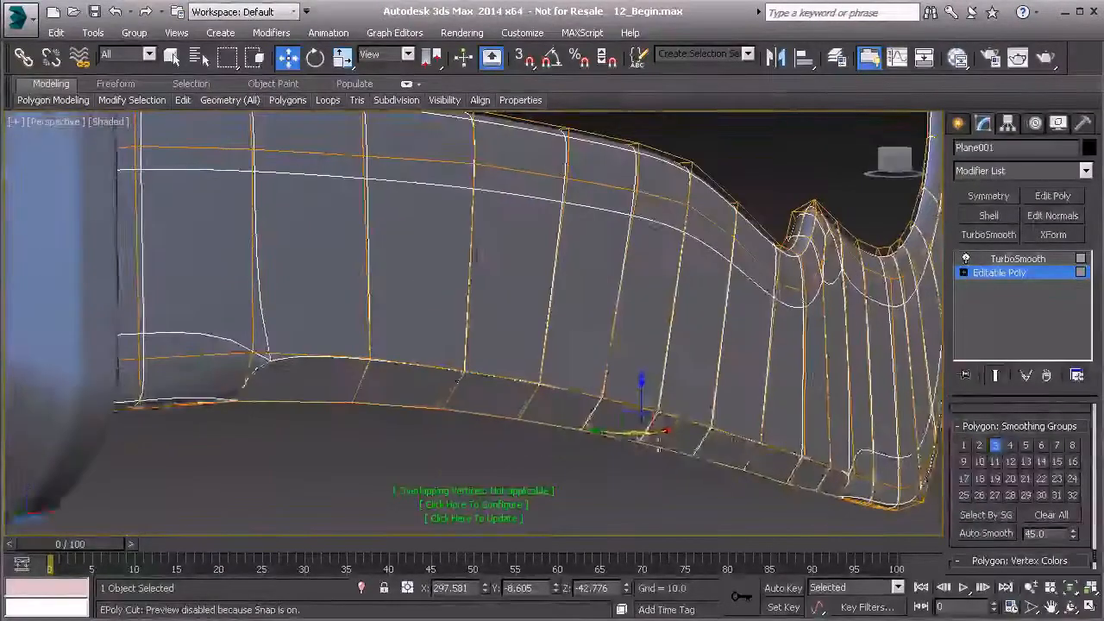
click(329, 389)
alt+middle_drag(423, 401, 355, 443)
click(422, 442)
alt+middle_drag(423, 443, 340, 412)
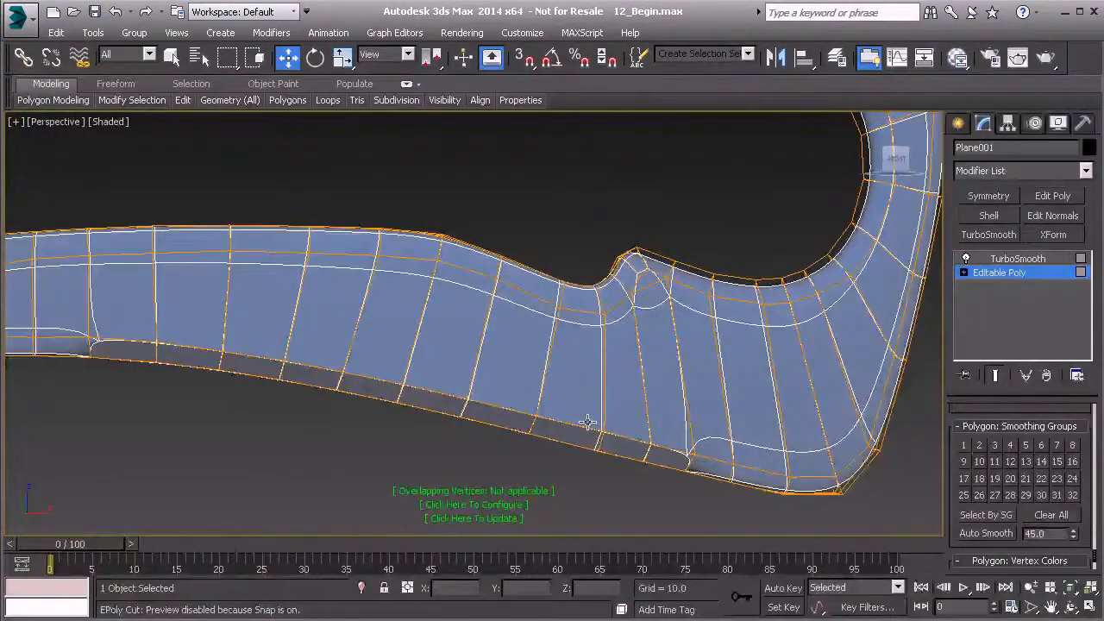
- Select the front-side bevel polygons from the notch along the inner curve to the hook tip and remove them from smoothing group 1
alt+middle_drag(687, 347, 414, 414)
scroll(434, 425, up, 4)
click(386, 396)
ctrl+click(445, 419)
ctrl+click(515, 434)
ctrl+click(585, 438)
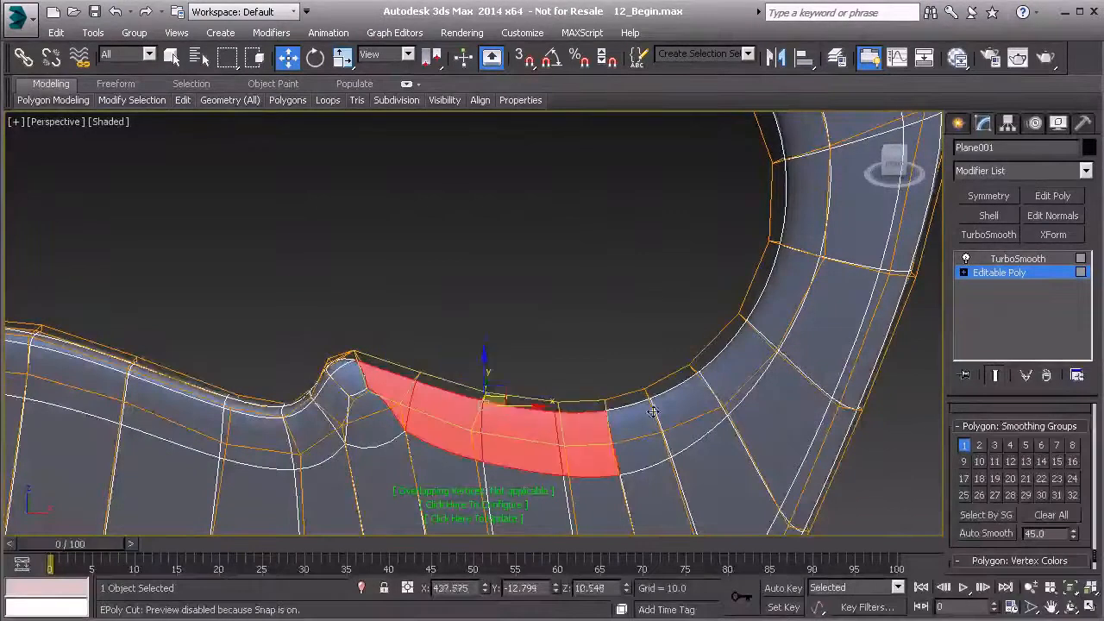
ctrl+click(630, 430)
ctrl+click(677, 414)
ctrl+click(716, 392)
ctrl+click(753, 349)
ctrl+click(764, 311)
ctrl+click(798, 268)
ctrl+click(787, 226)
alt+middle_drag(788, 226, 731, 304)
ctrl+click(683, 212)
ctrl+click(608, 183)
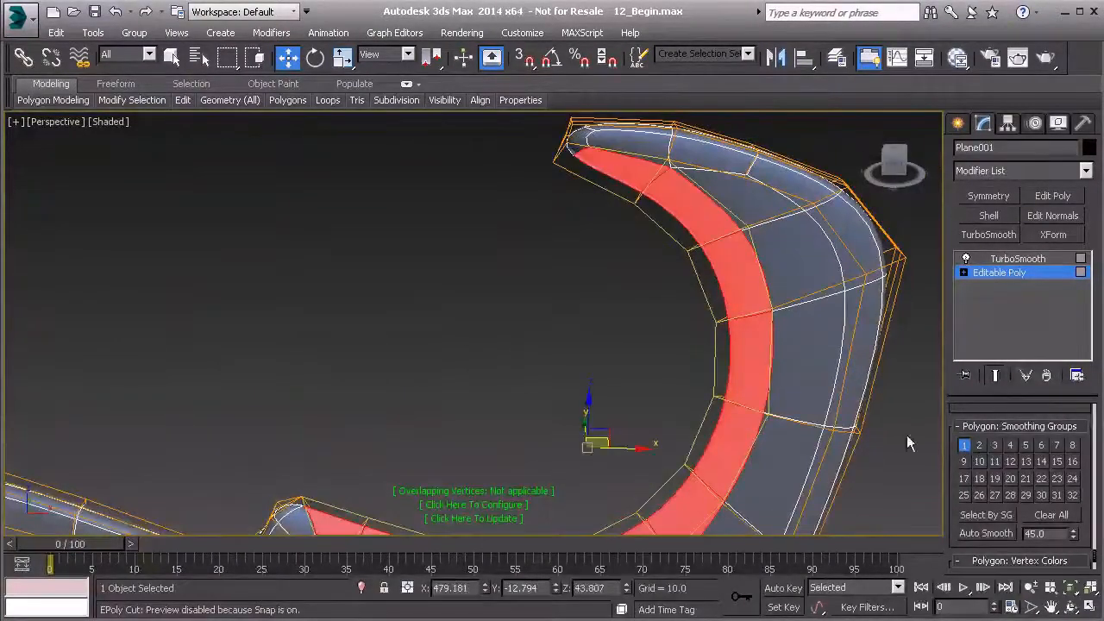
click(966, 445)
- Select the matching inner-curve bevel polygons on the blade's back side, from hook tip to notch, and assign smoothing group 1
alt+middle_drag(702, 419, 808, 402)
click(588, 171)
ctrl+click(509, 202)
ctrl+click(466, 276)
ctrl+click(441, 362)
ctrl+click(453, 457)
middle_drag(462, 476, 426, 352)
ctrl+click(448, 384)
ctrl+click(507, 421)
ctrl+click(549, 438)
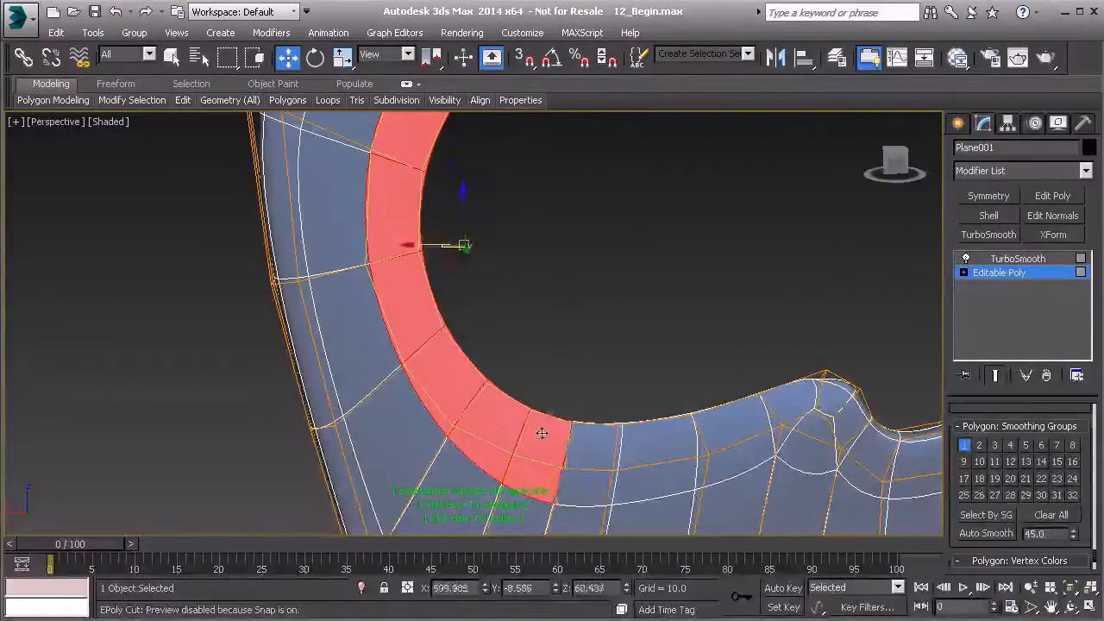
ctrl+click(595, 446)
ctrl+click(660, 445)
ctrl+click(755, 417)
ctrl+click(794, 406)
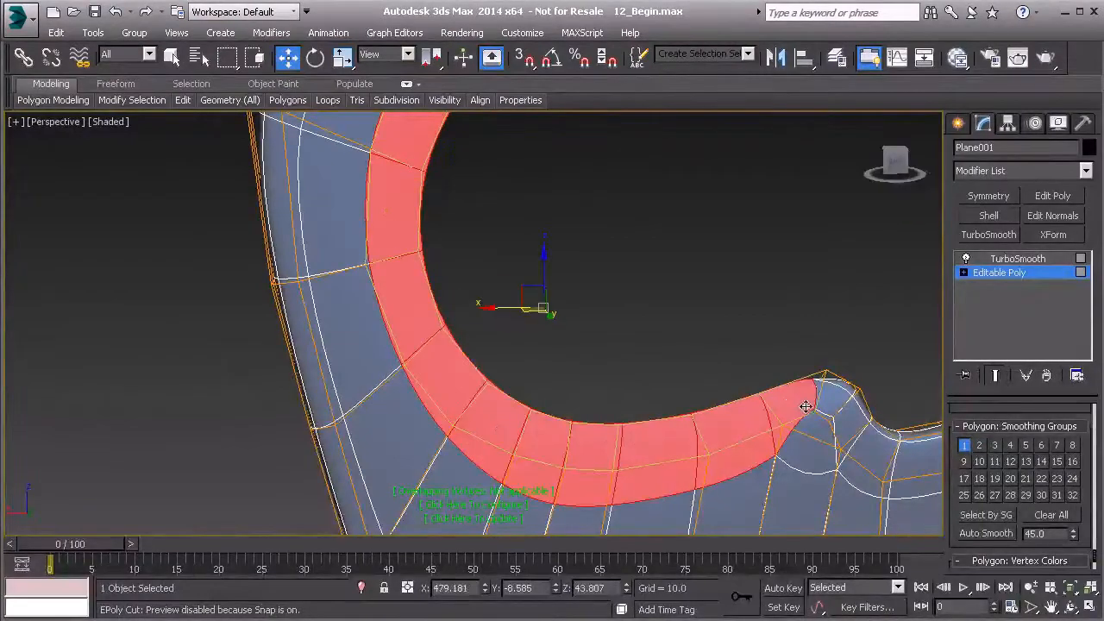
click(964, 445)
- Clear the polygon selection, leave polygon level and deselect the blade
alt+middle_drag(801, 420, 751, 406)
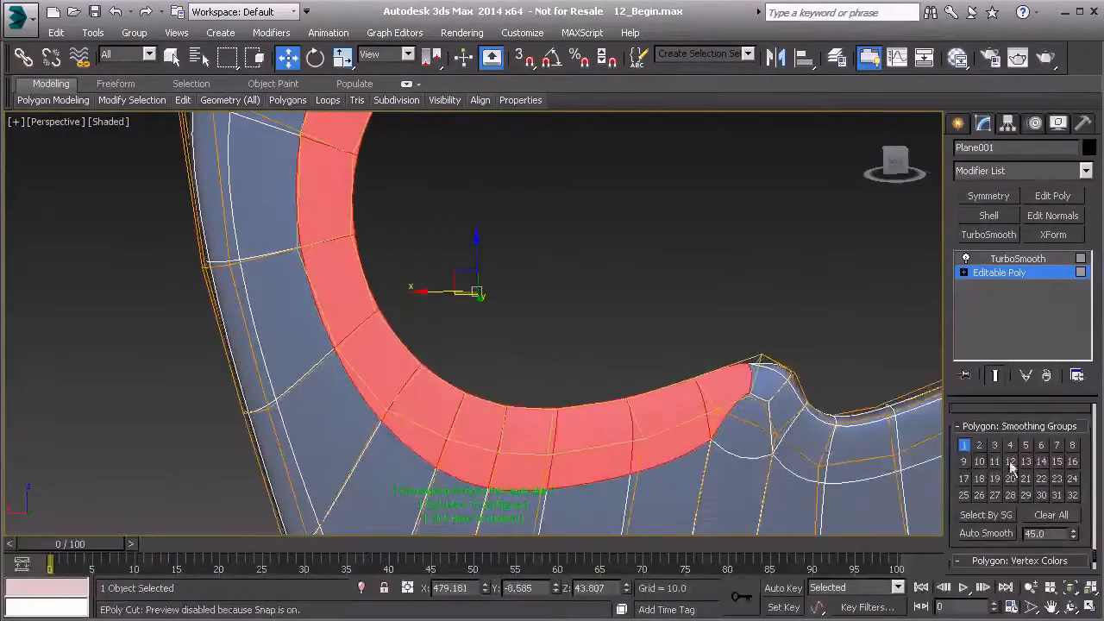
alt+middle_drag(859, 423, 610, 418)
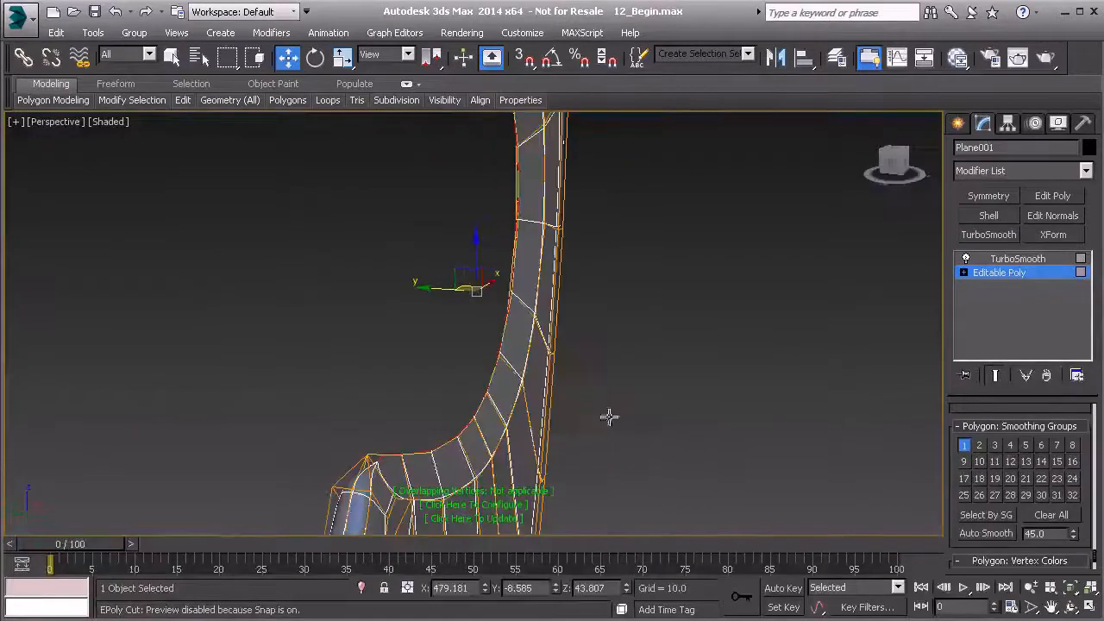
middle_drag(533, 397, 324, 316)
click(699, 264)
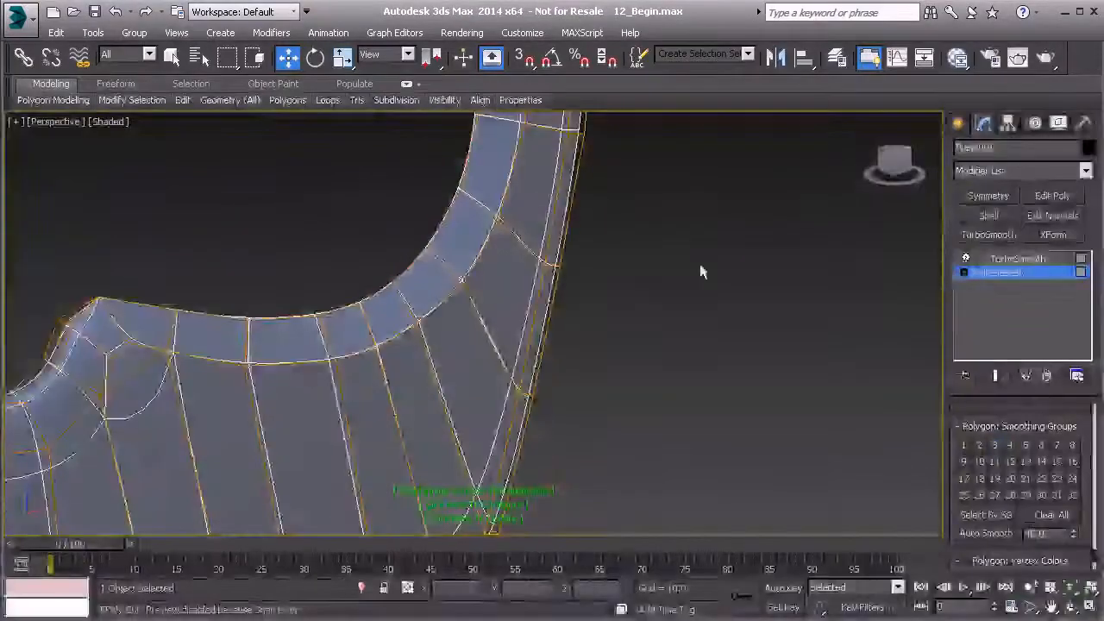
click(992, 272)
click(800, 307)
- Examine the smoothed blade's bevels, especially the shading at both ends of the lower bevel
scroll(739, 358, down, 8)
alt+middle_drag(701, 374, 802, 341)
scroll(718, 343, up, 3)
alt+middle_drag(737, 367, 690, 435)
alt+middle_drag(700, 172, 683, 321)
scroll(738, 347, up, 3)
middle_drag(740, 345, 673, 411)
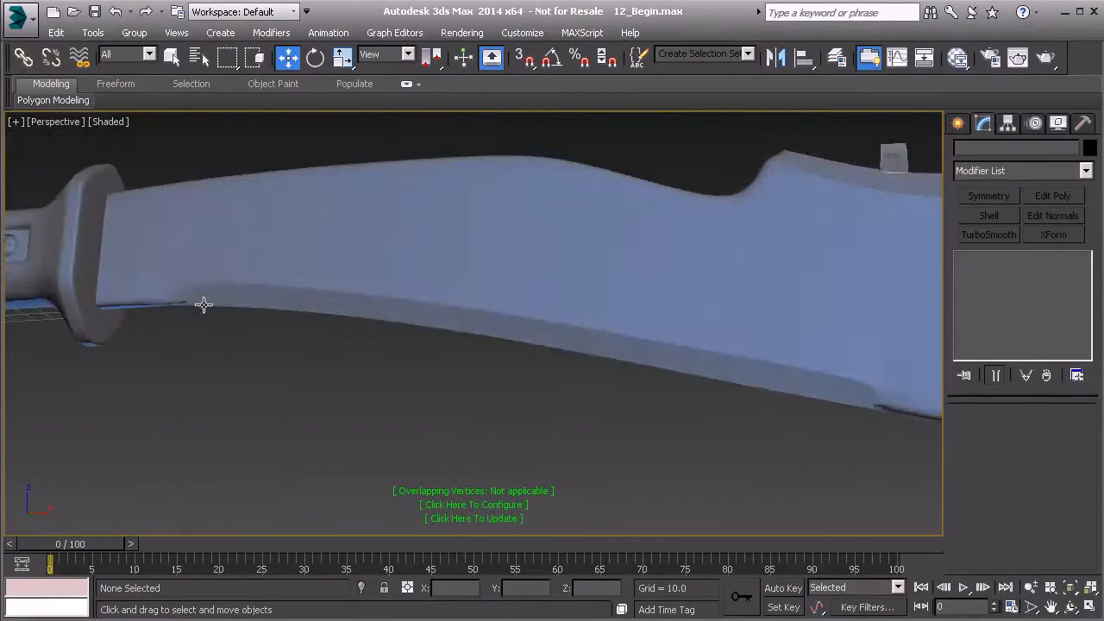
scroll(221, 302, up, 4)
scroll(202, 326, down, 4)
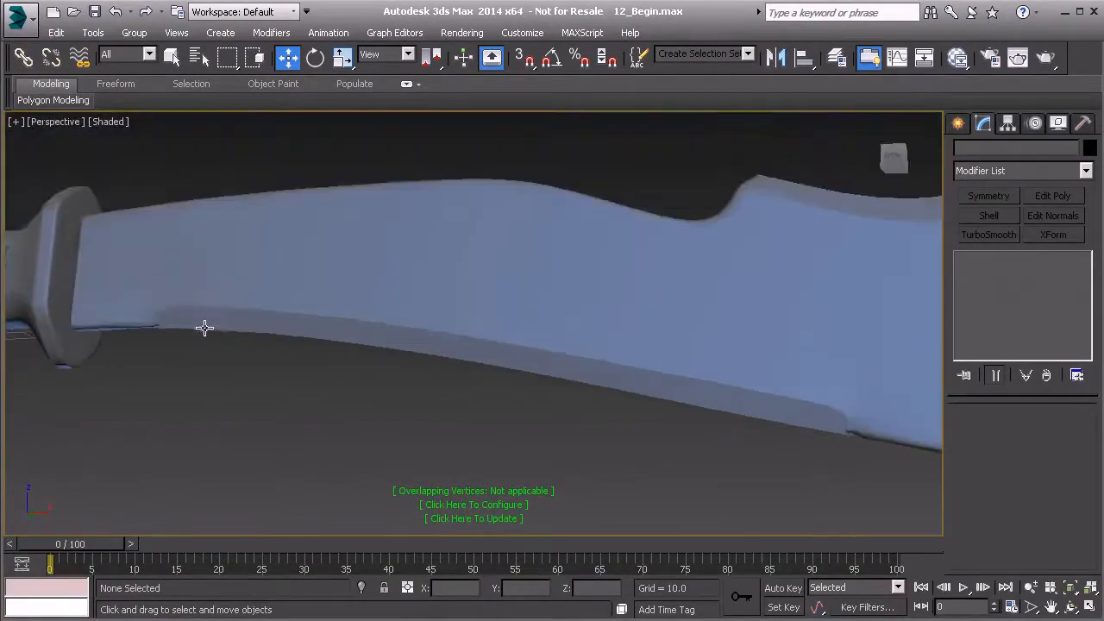
scroll(216, 328, up, 2)
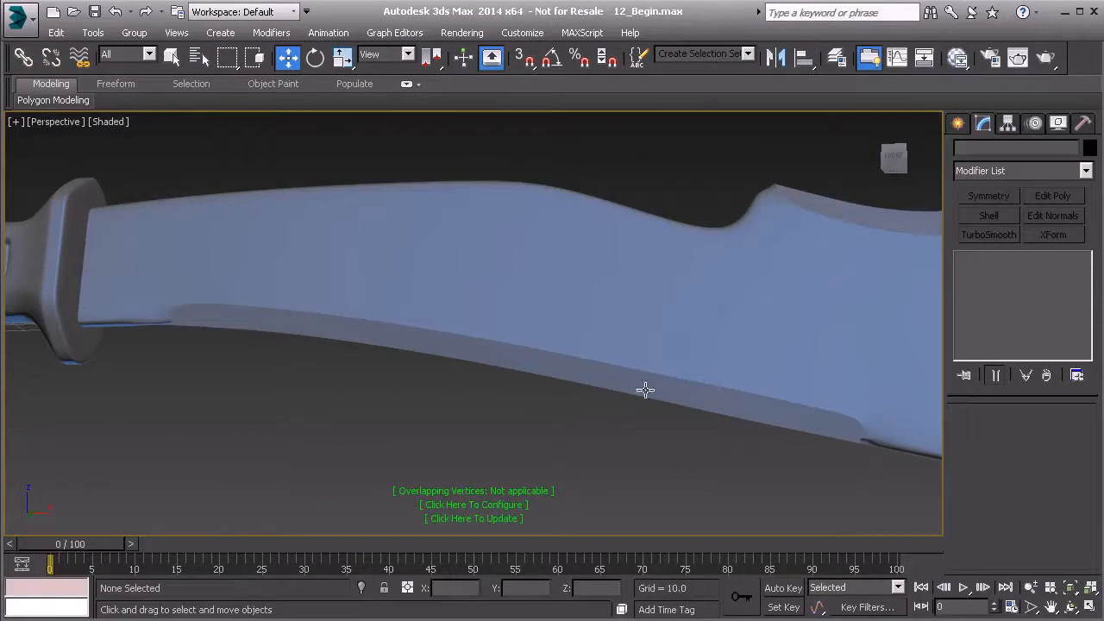
- At polygon level, select the lower-edge bevel polygons on both sides in the Front view and inset them by about 2.07
click(752, 398)
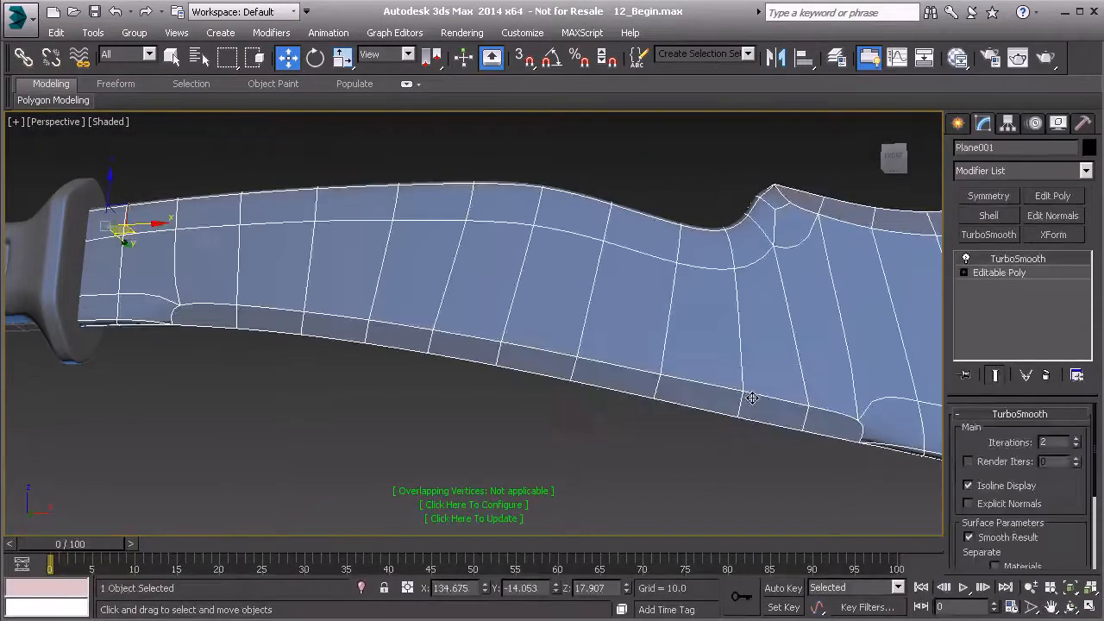
click(1009, 273)
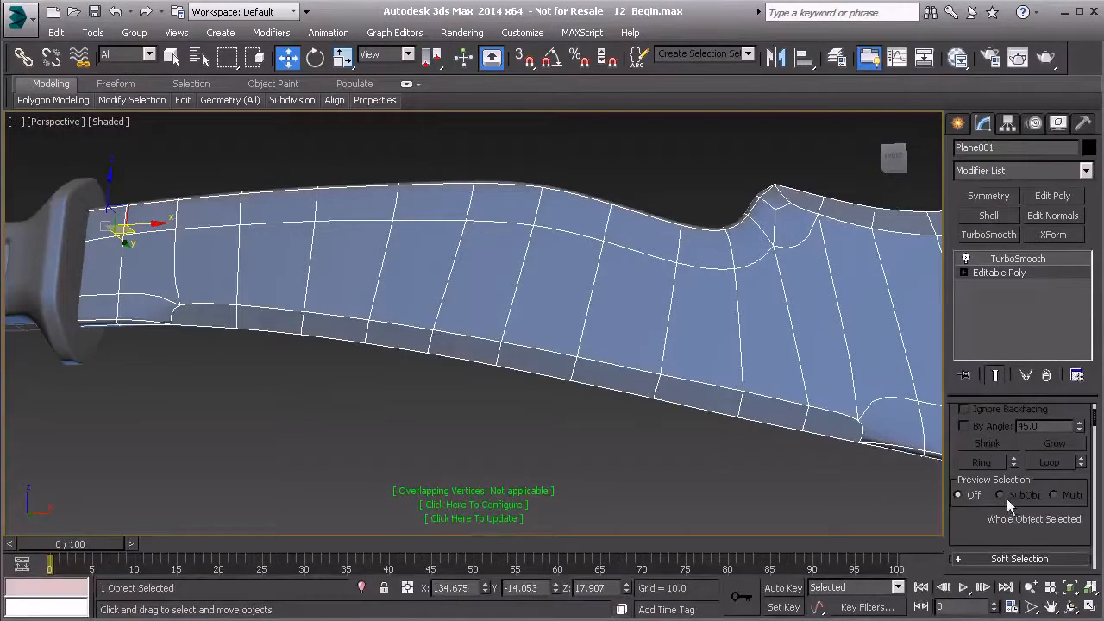
key(2)
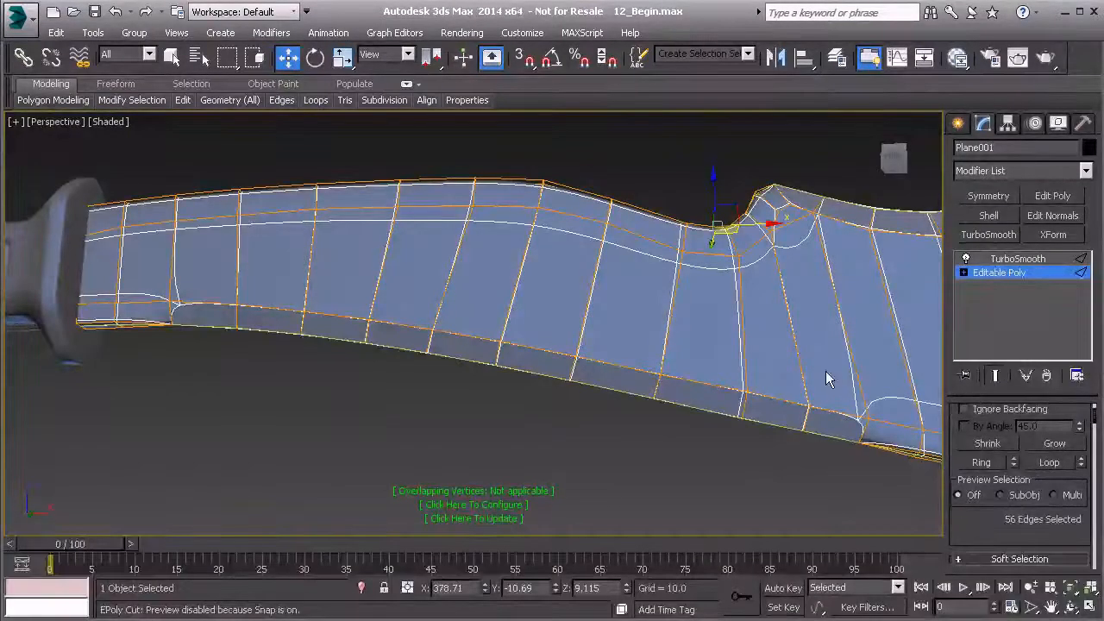
key(4)
click(818, 426)
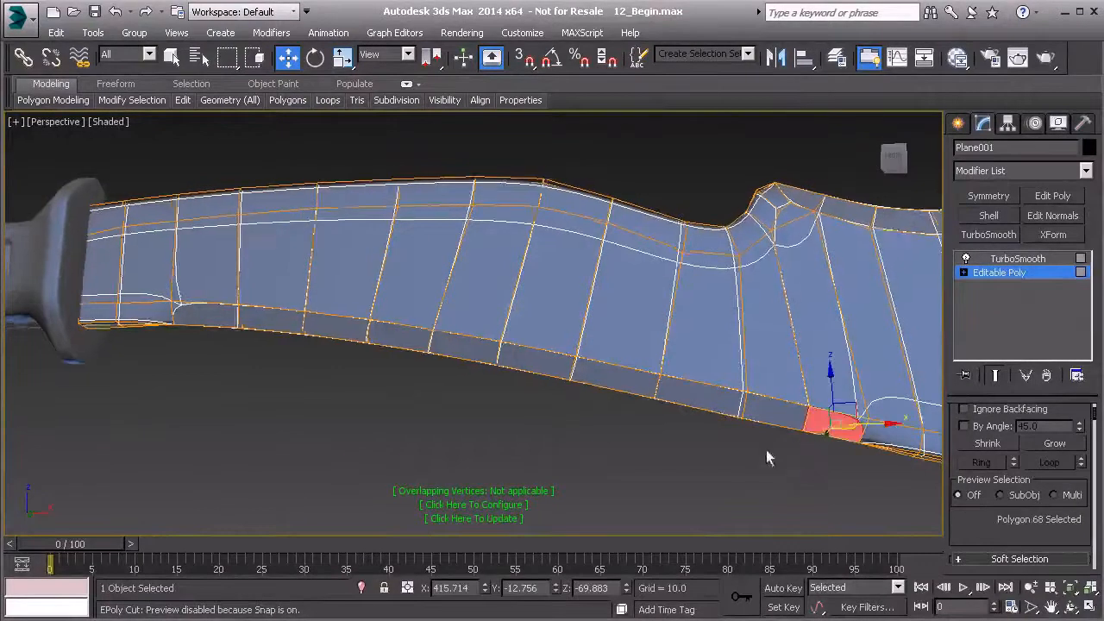
alt+middle_drag(766, 451, 759, 462)
key(f)
middle_drag(695, 491, 735, 369)
scroll(734, 369, up, 3)
mouse_move(688, 408)
mouse_down()
mouse_move(635, 352)
mouse_move(486, 342)
mouse_move(358, 300)
mouse_up()
middle_drag(357, 292, 520, 317)
ctrl+drag(466, 289, 440, 324)
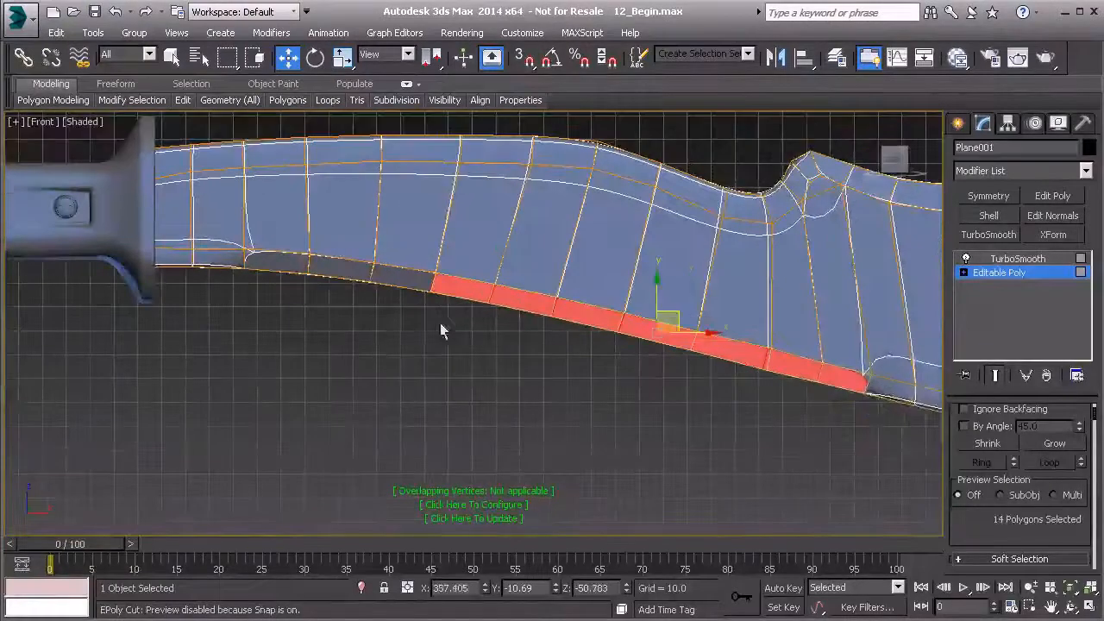
mouse_move(380, 291)
ctrl+mouse_down()
mouse_move(308, 283)
mouse_move(246, 257)
ctrl+mouse_up()
middle_drag(602, 349, 496, 321)
scroll(1018, 483, down, 5)
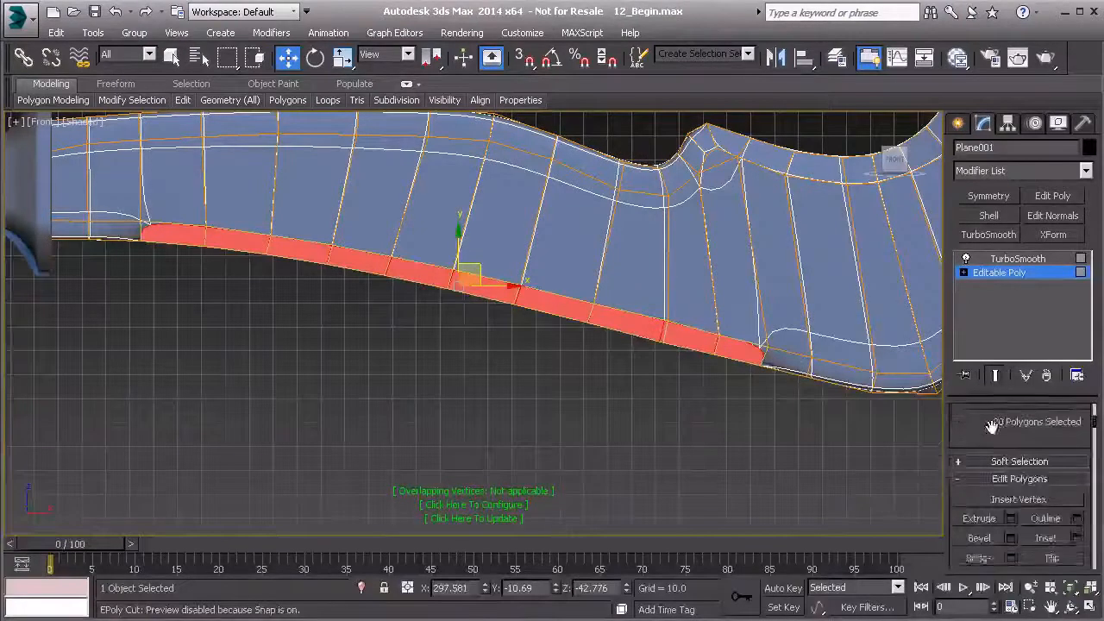
click(1078, 488)
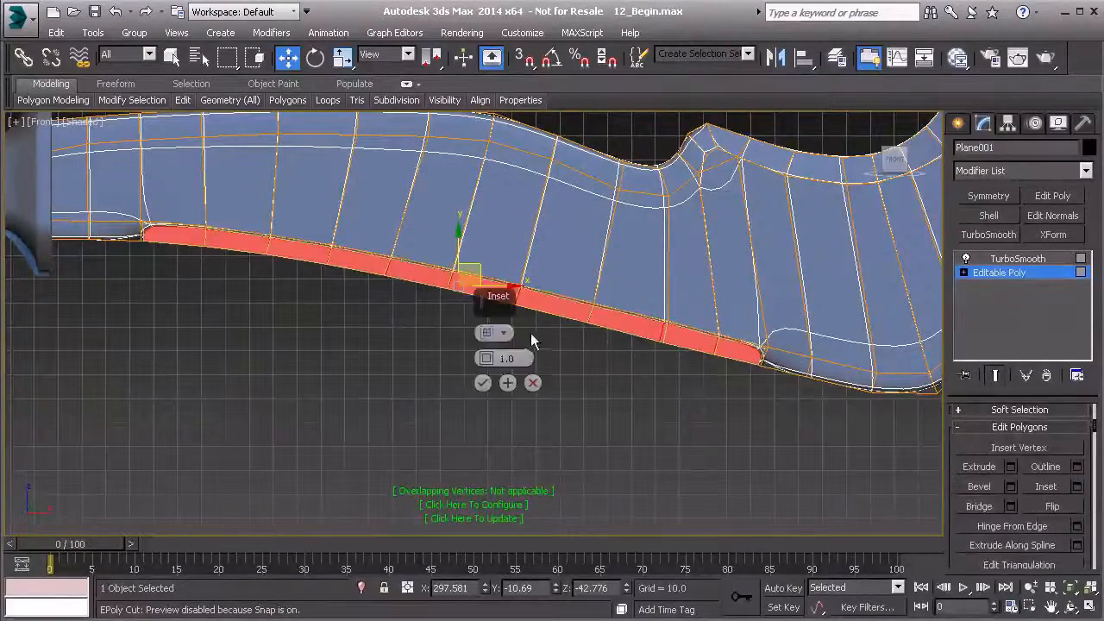
alt+middle_drag(420, 302, 394, 335)
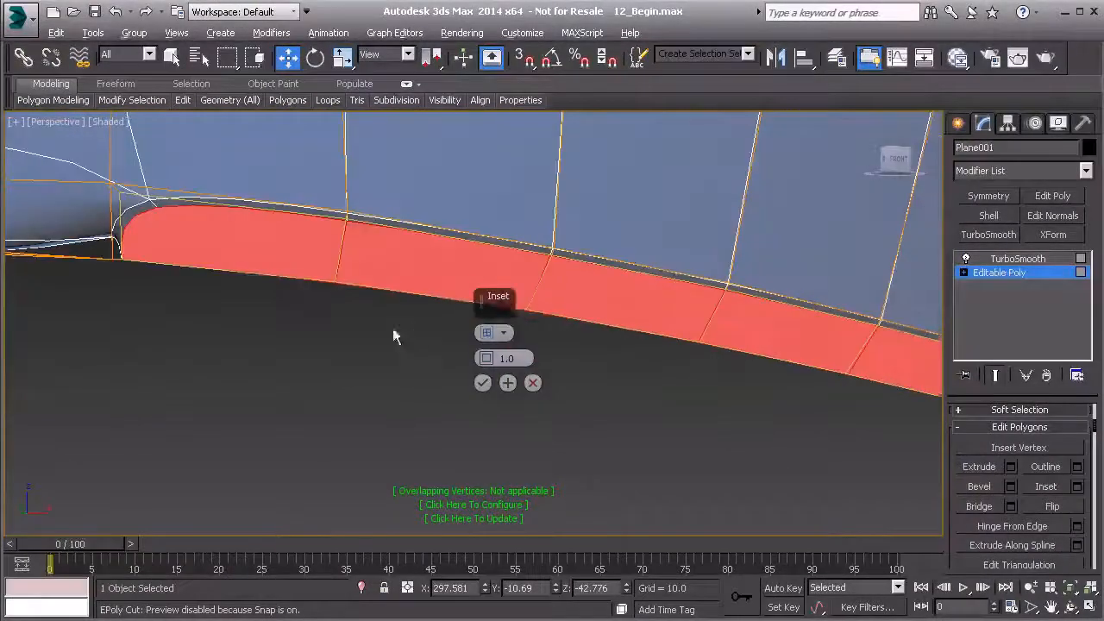
drag(487, 358, 487, 355)
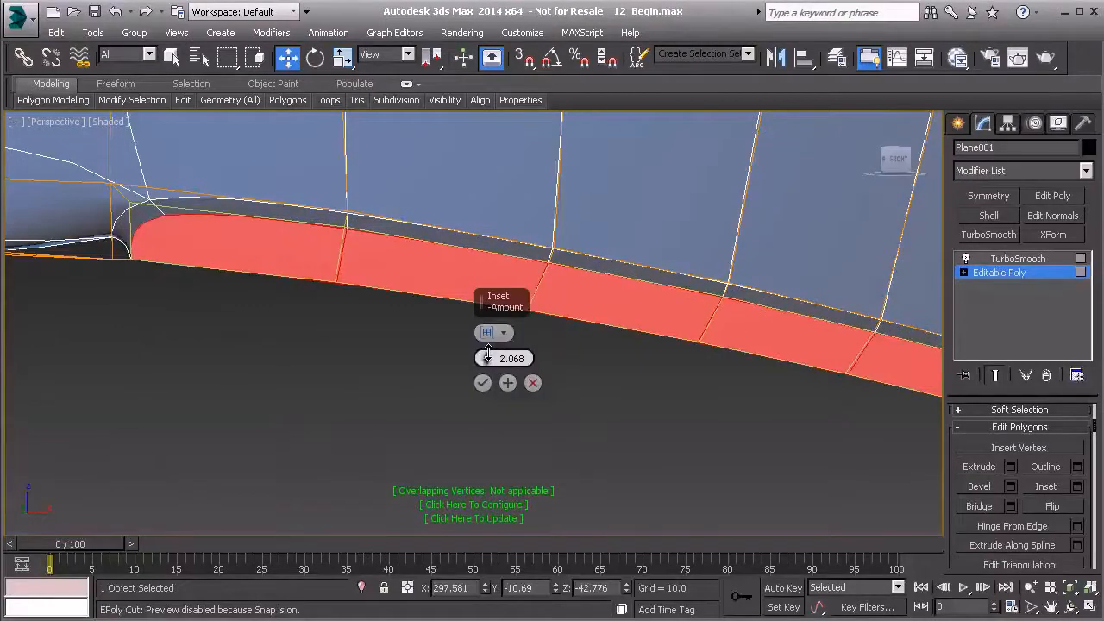
alt+middle_drag(455, 358, 244, 352)
click(482, 383)
- Select the narrow border polygons created by the inset around the lower bevel, assign them smoothing group 1 and deselect the blade
alt+middle_drag(660, 372, 600, 353)
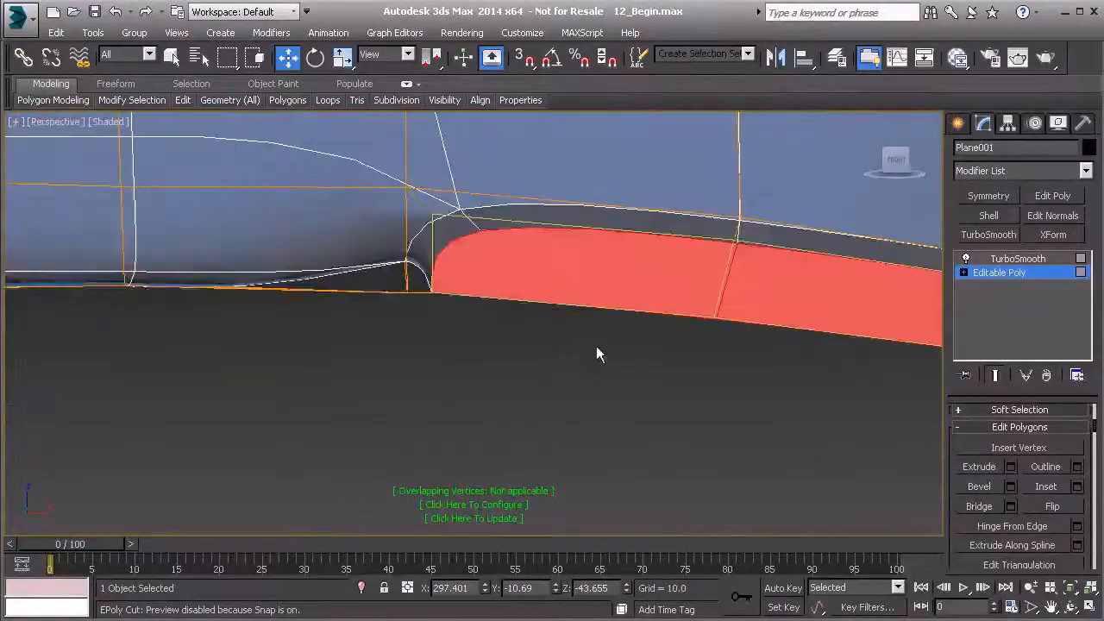
middle_drag(415, 244, 356, 294)
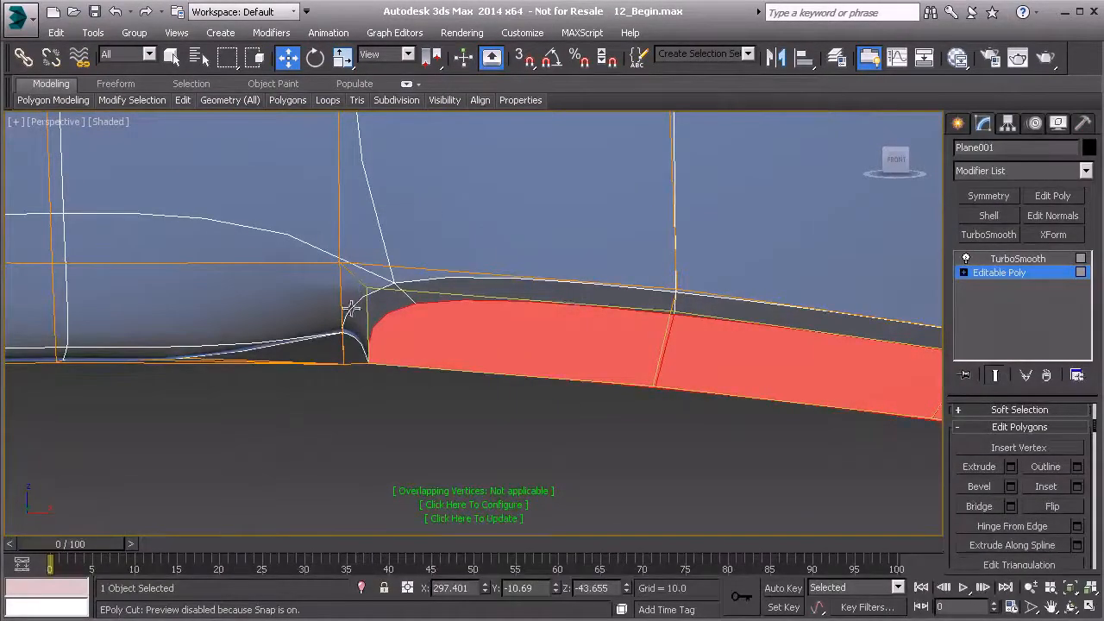
click(363, 330)
ctrl+click(411, 287)
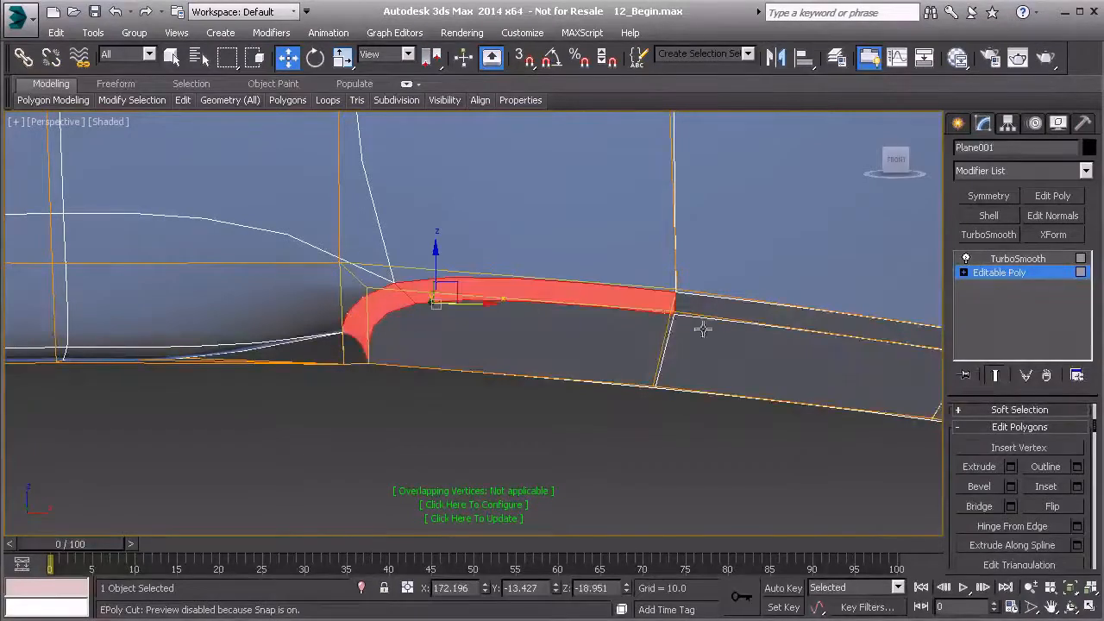
ctrl+click(744, 314)
click(366, 298)
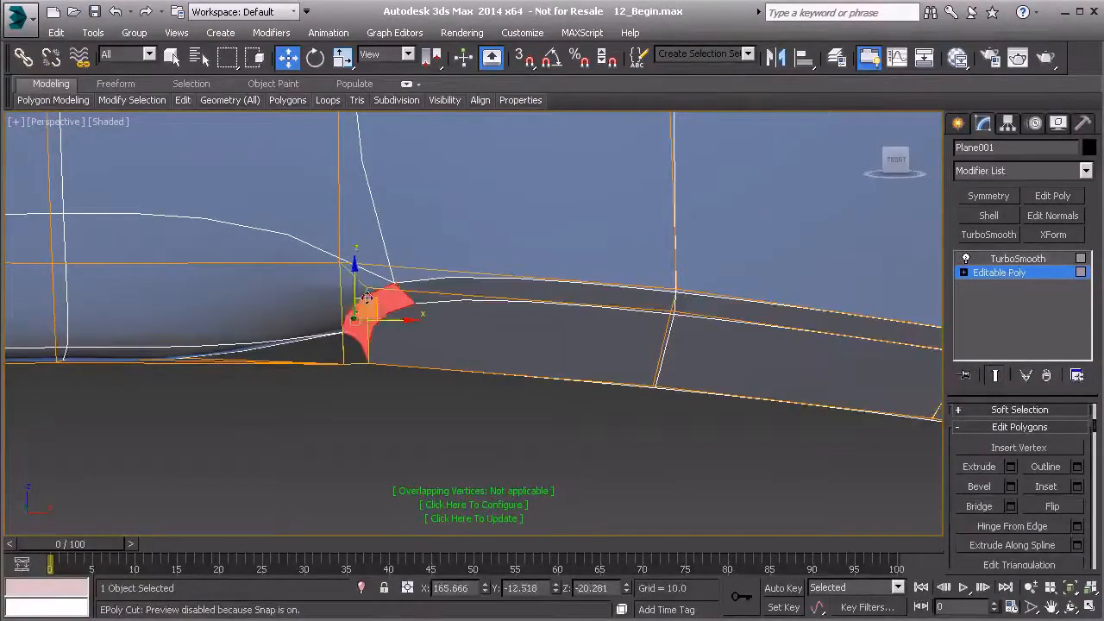
shift+click(438, 289)
scroll(613, 315, down, 5)
middle_drag(613, 316, 478, 340)
scroll(697, 377, down, 3)
middle_drag(733, 401, 530, 380)
alt+middle_drag(703, 369, 455, 374)
scroll(983, 466, down, 5)
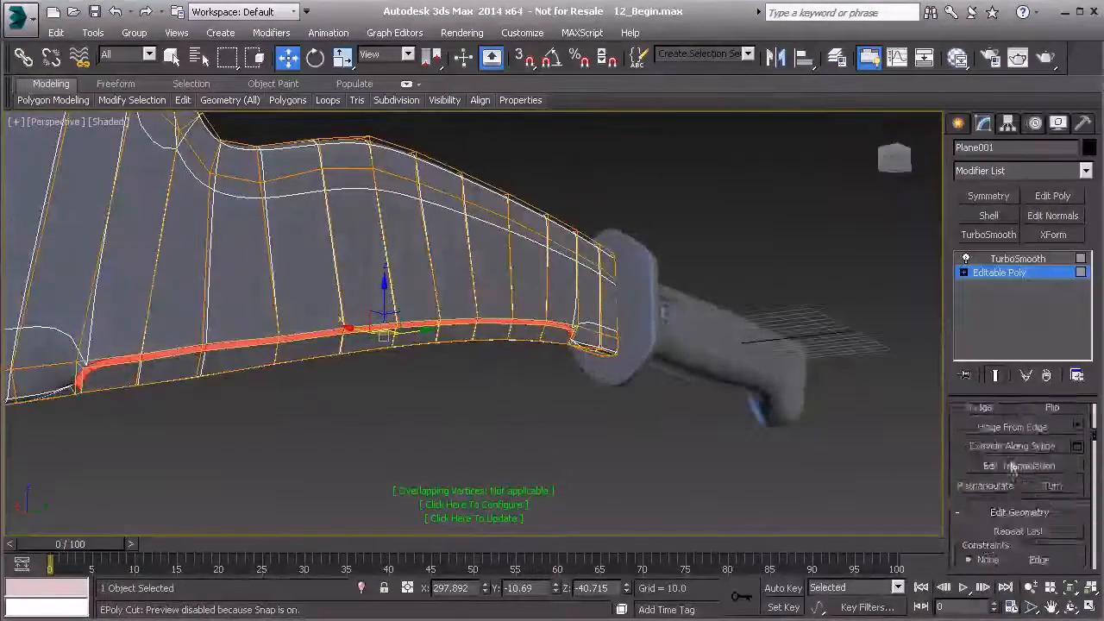
scroll(990, 511, down, 6)
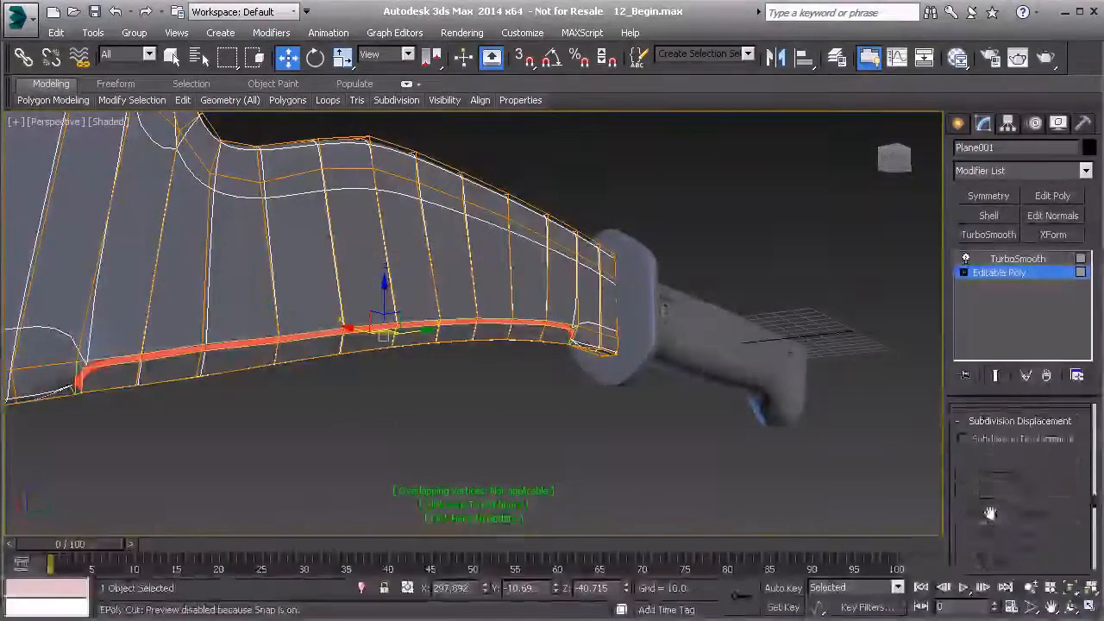
scroll(986, 500, up, 8)
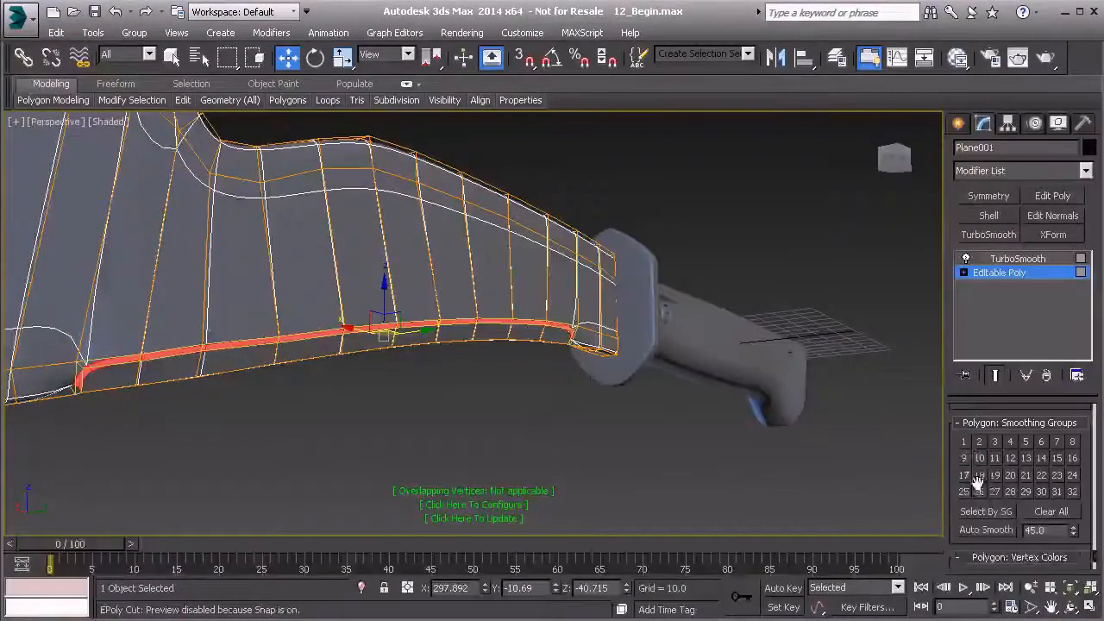
click(963, 442)
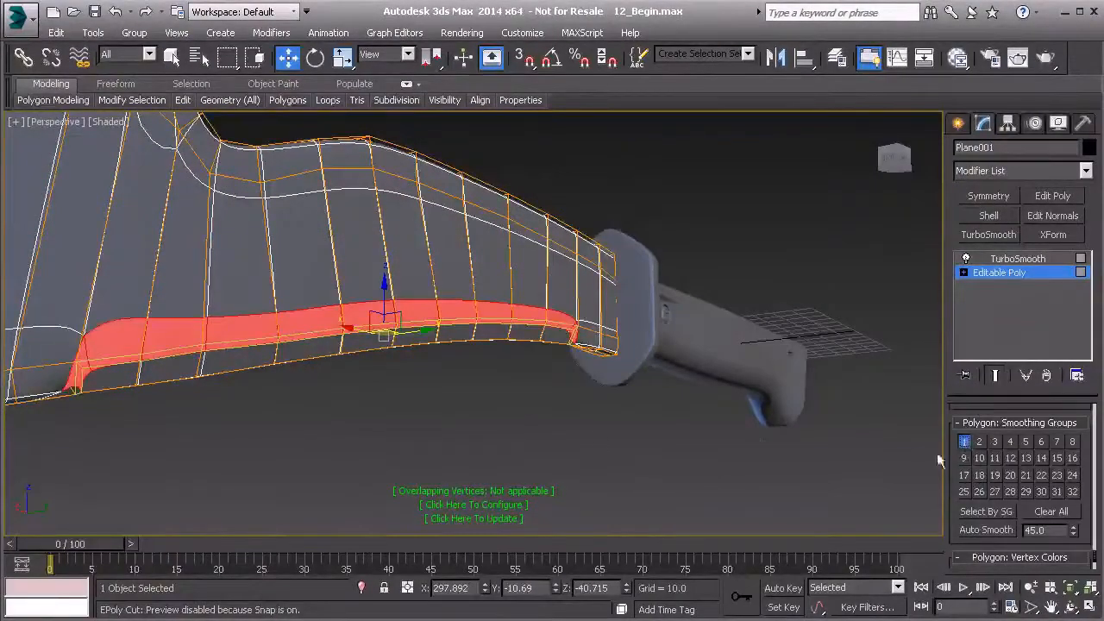
click(698, 434)
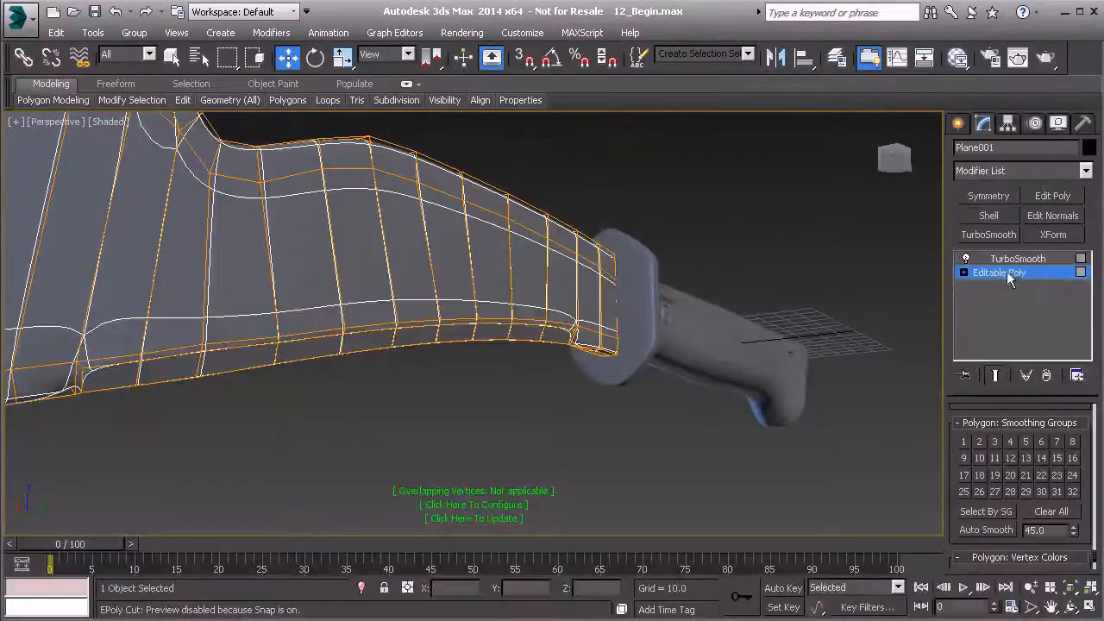
click(610, 434)
- Examine the smoothed shading of the lower bevel along its length and at both of its ends
alt+middle_drag(610, 434, 379, 436)
middle_drag(654, 444, 730, 426)
scroll(730, 426, down, 3)
middle_drag(289, 371, 492, 381)
middle_drag(292, 316, 440, 345)
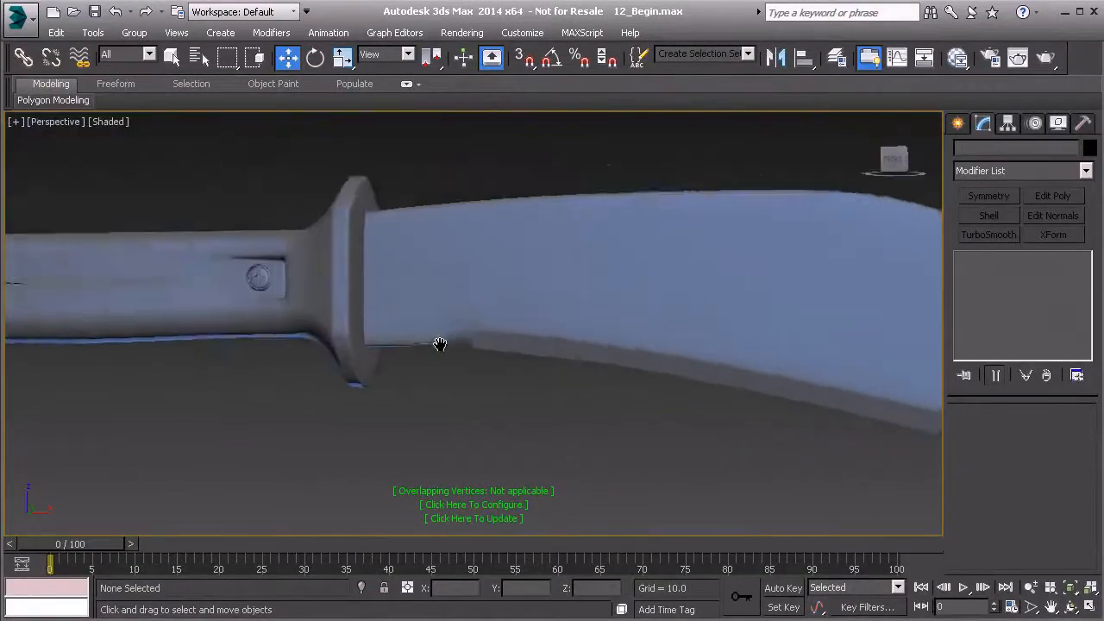
scroll(440, 344, up, 5)
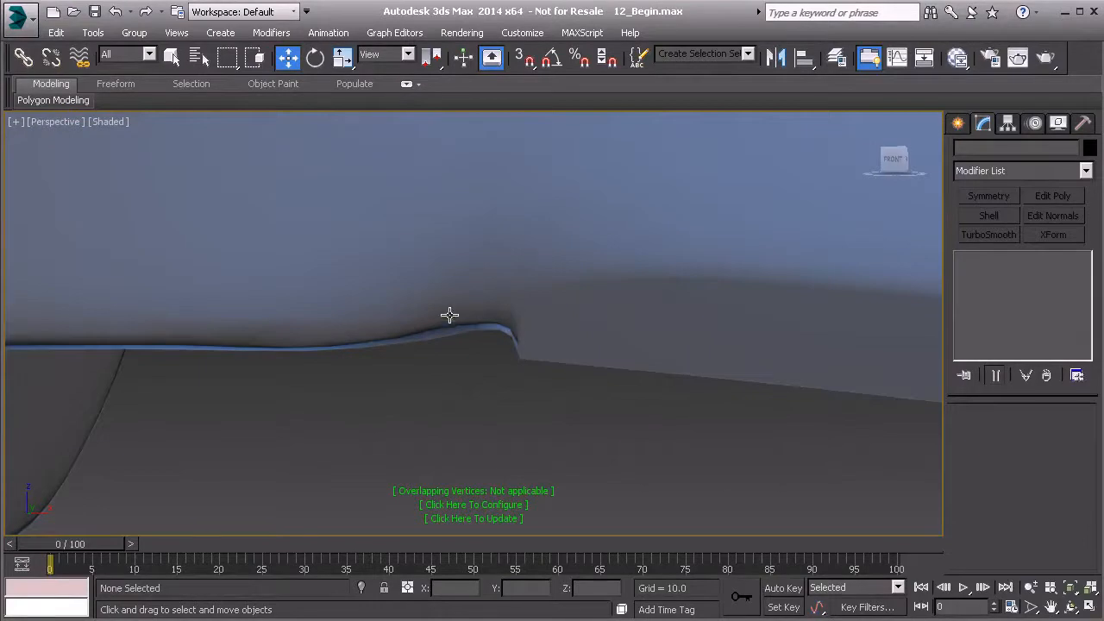
scroll(437, 384, down, 5)
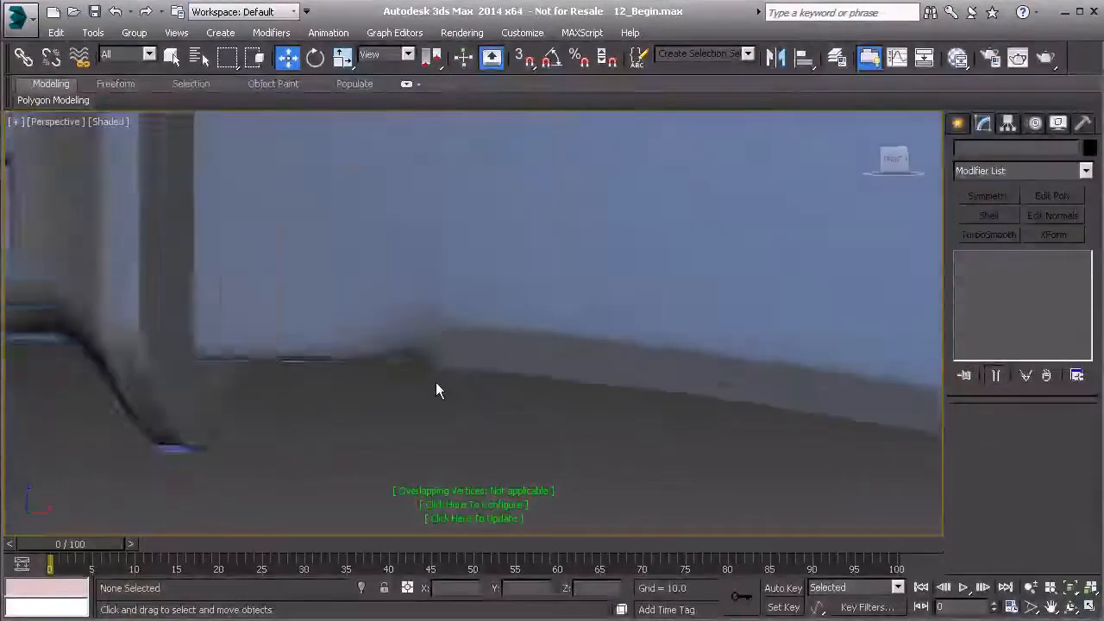
middle_drag(783, 399, 377, 318)
middle_drag(717, 382, 465, 384)
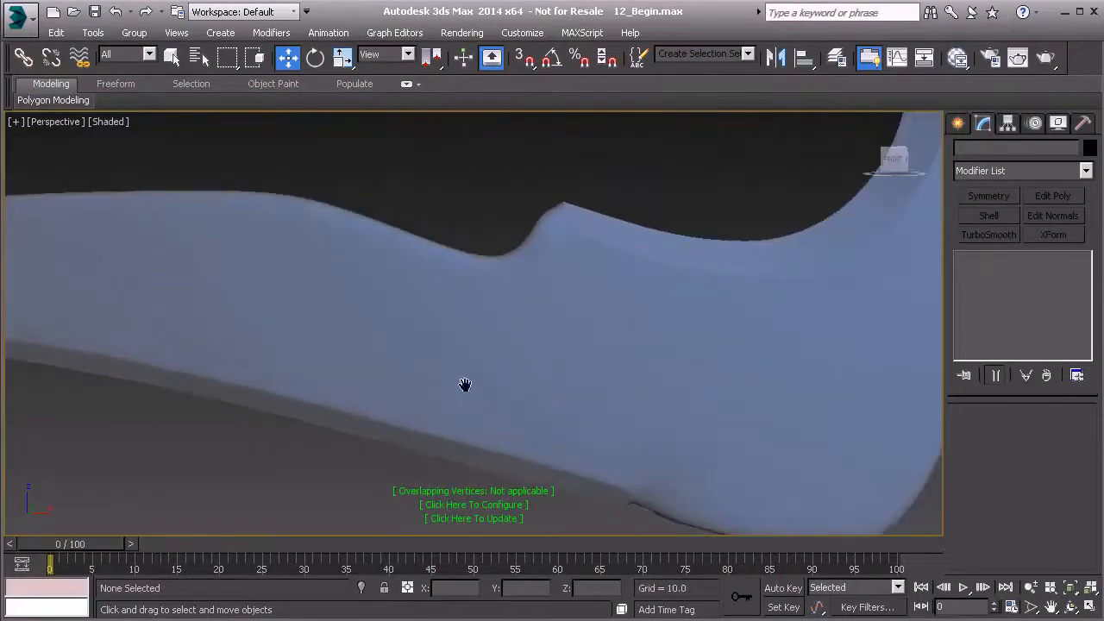
middle_drag(667, 489, 601, 396)
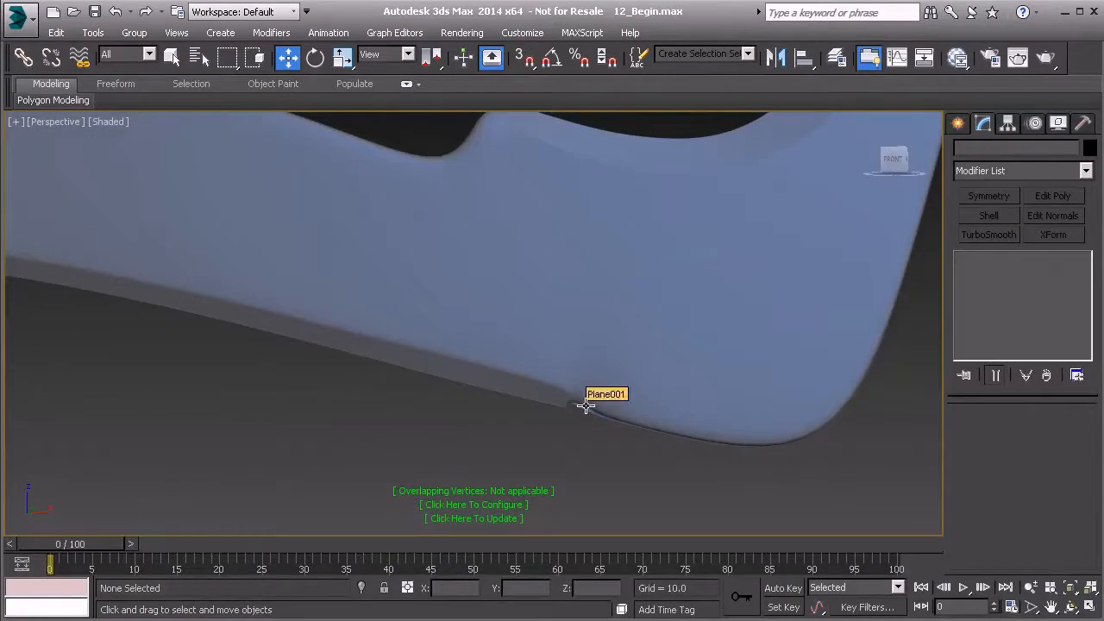
- Select the blade and go to its Editable Poly base beneath TurboSmooth
click(579, 390)
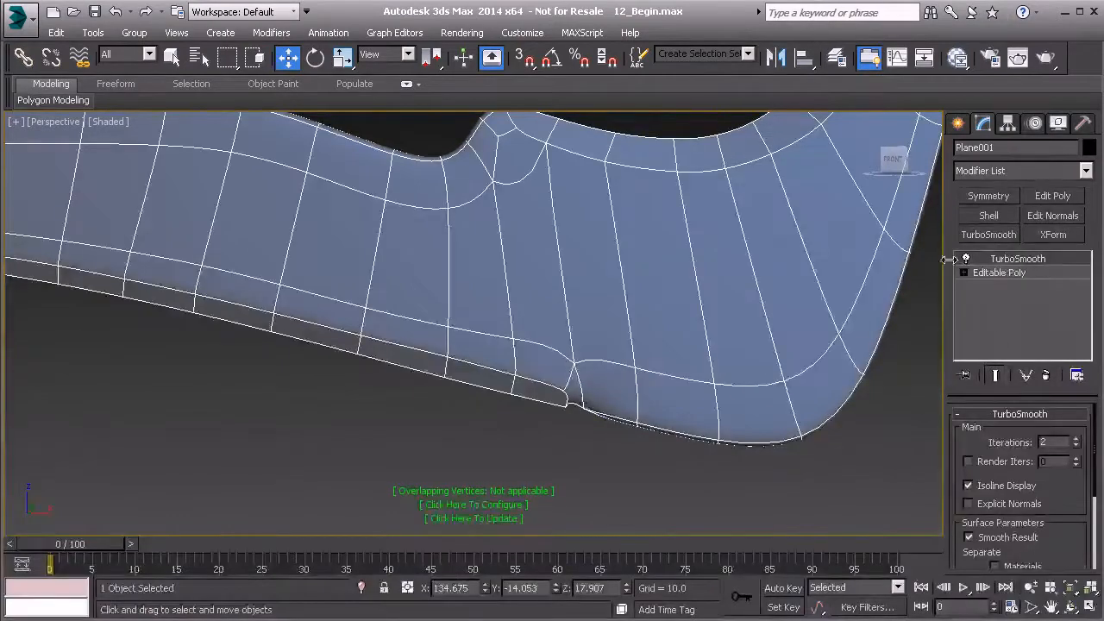
scroll(712, 371, down, 5)
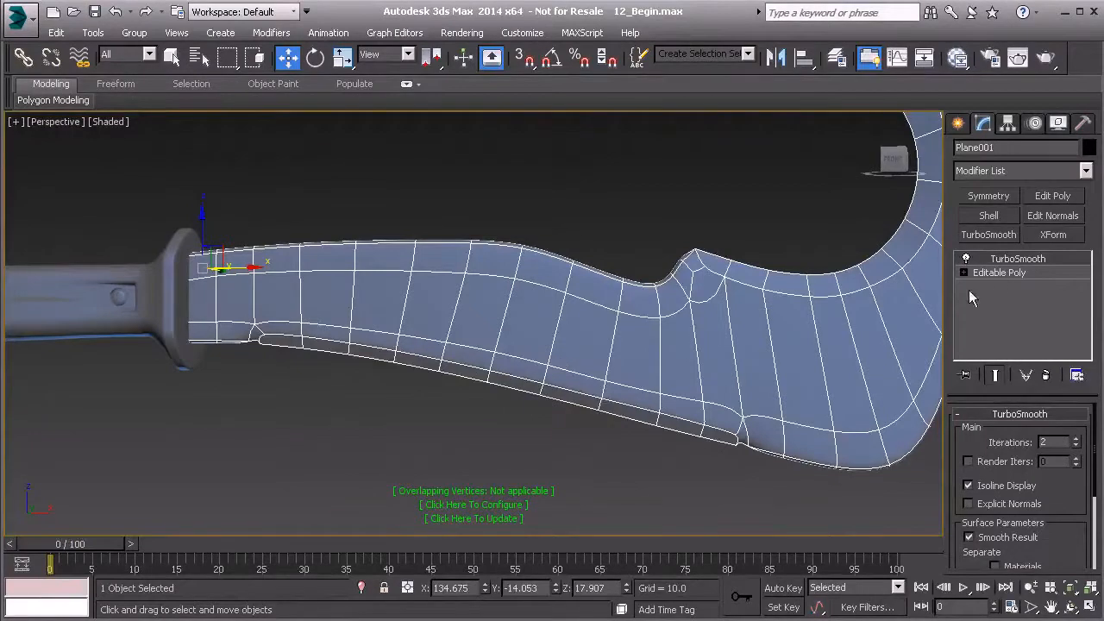
click(999, 273)
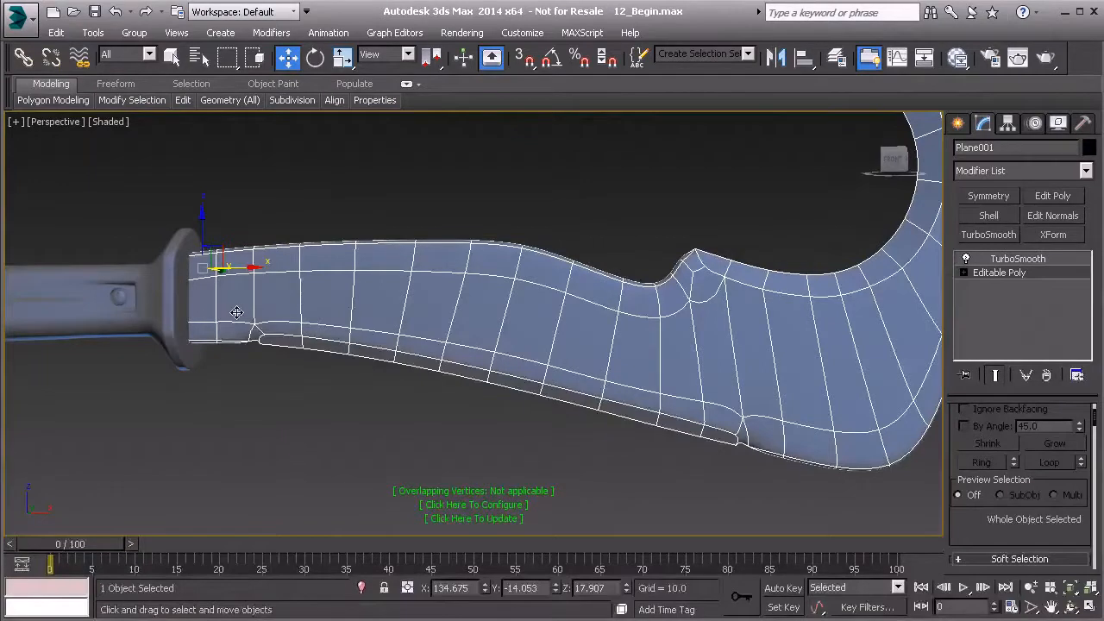
- Try a vertical Swift Loop across the blade just before the lower bevel's handle end, checking it in wireframe
scroll(238, 312, up, 2)
middle_drag(239, 312, 319, 318)
scroll(319, 319, up, 3)
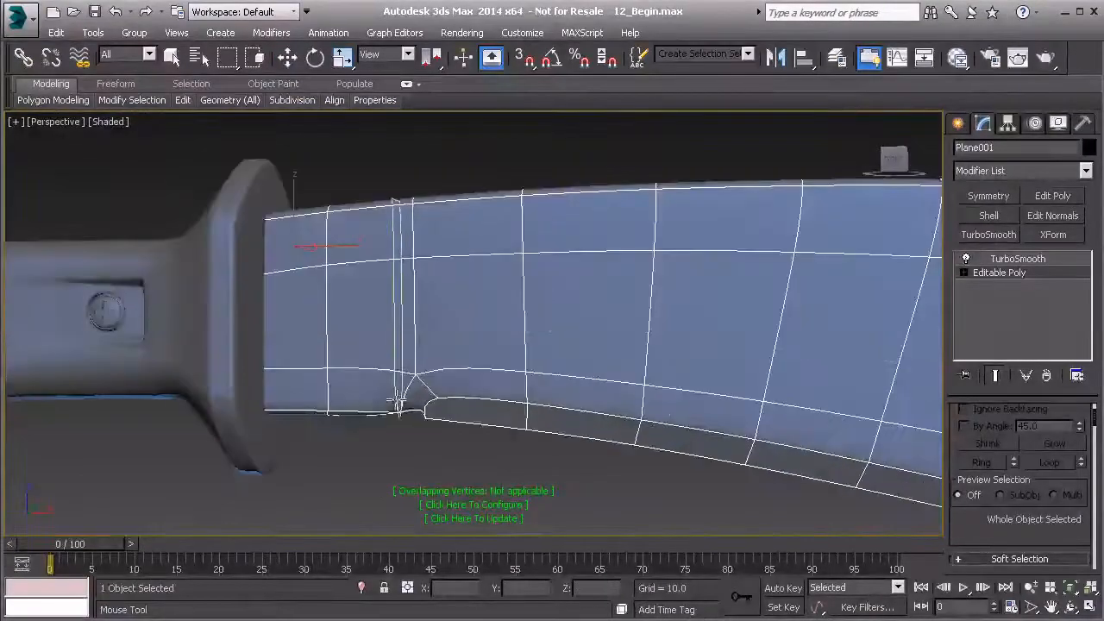
click(394, 402)
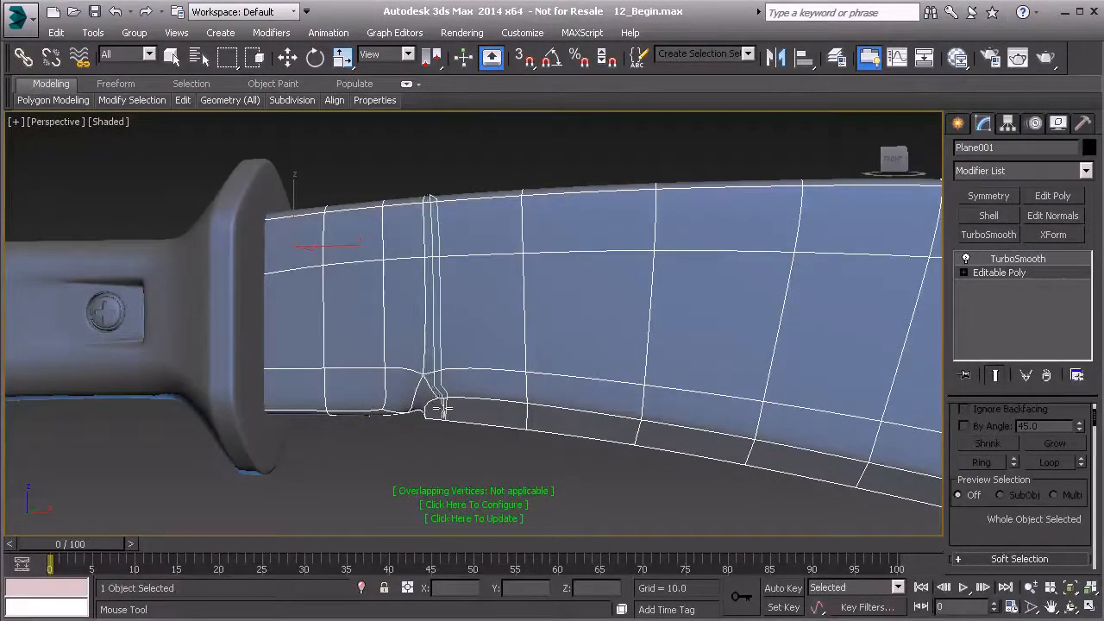
key(F3)
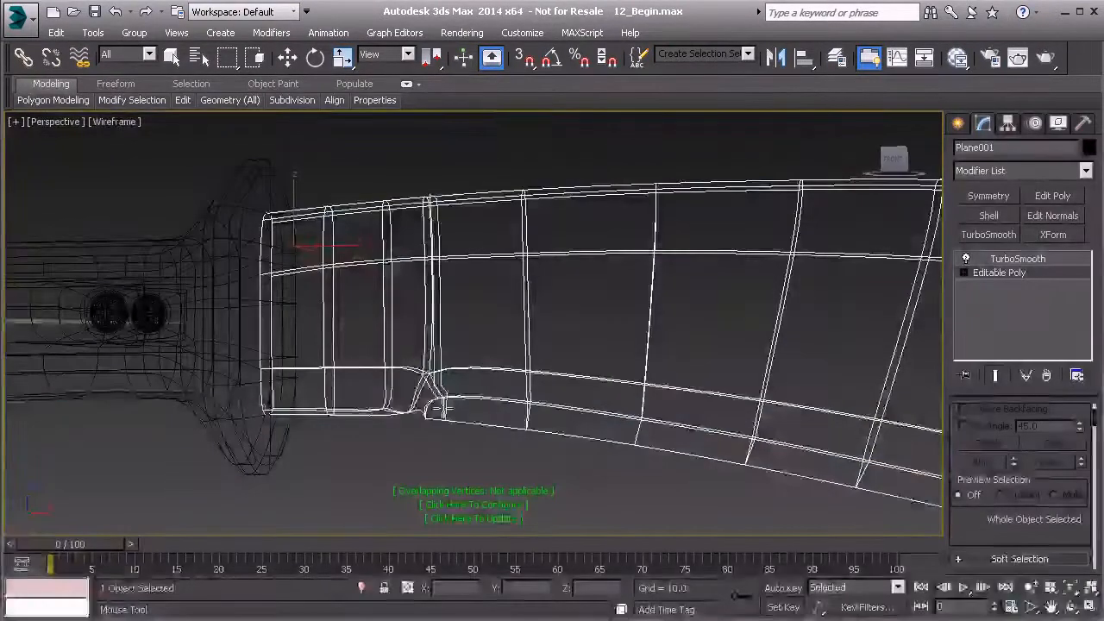
key(ctrl+z)
- At edge level, try Swift Loops across the blade at the lower bevel's handle end and along the blade's bottom edge
key(2)
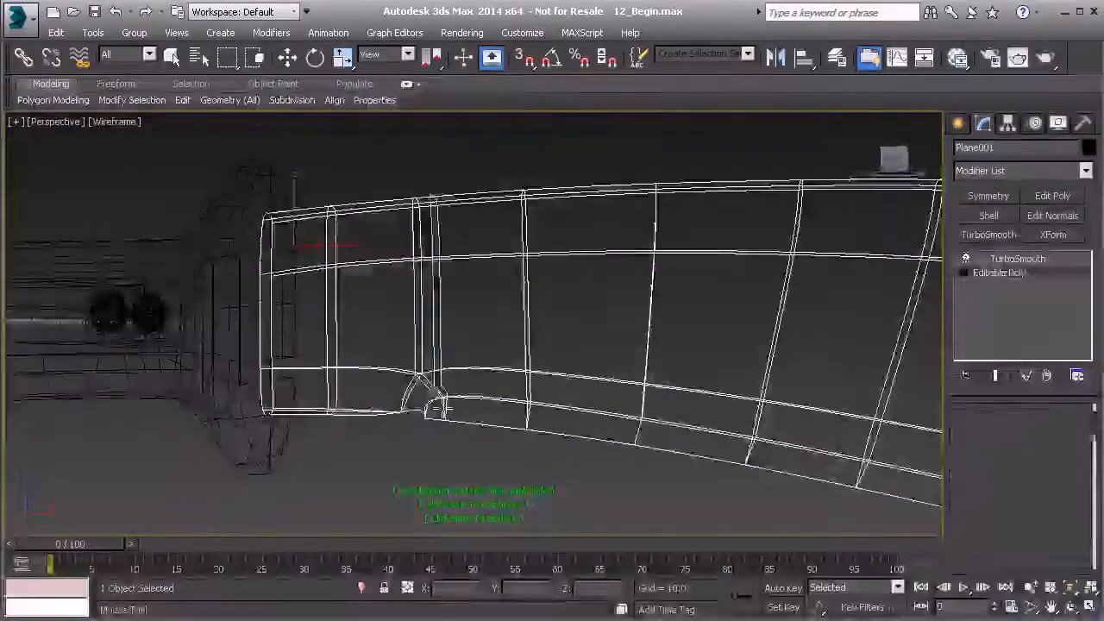
middle_drag(445, 408, 442, 424)
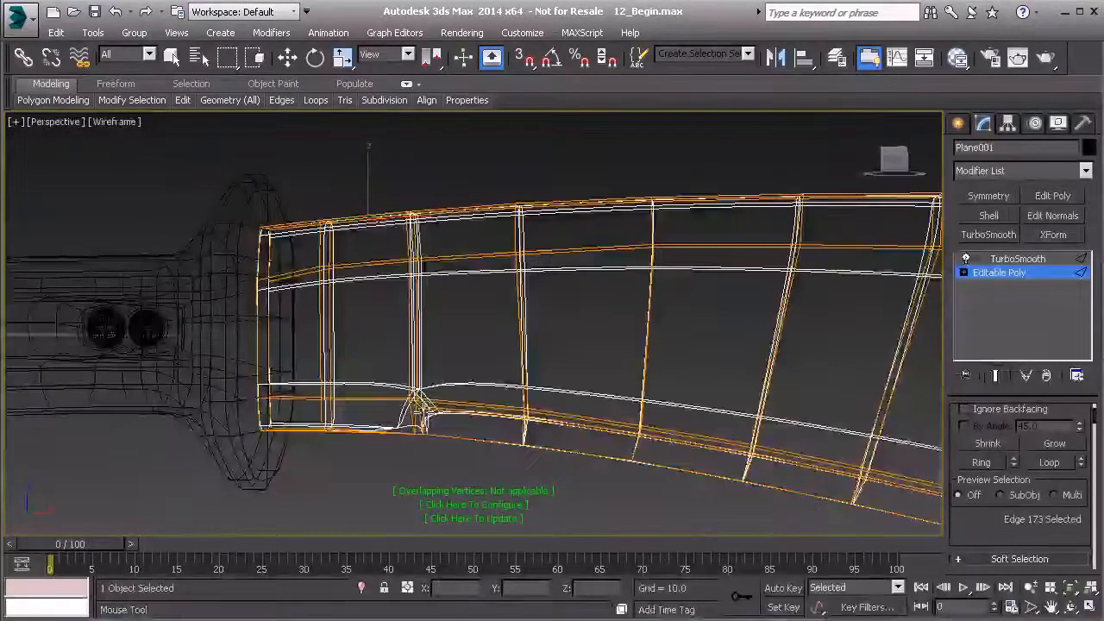
key(F3)
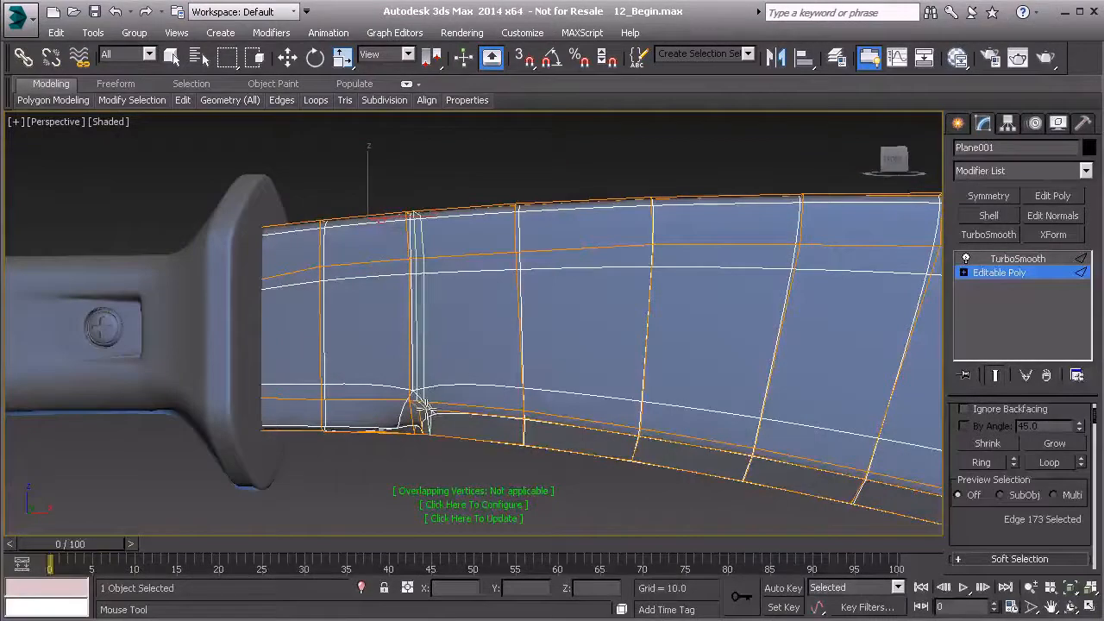
double_click(424, 412)
scroll(427, 414, up, 5)
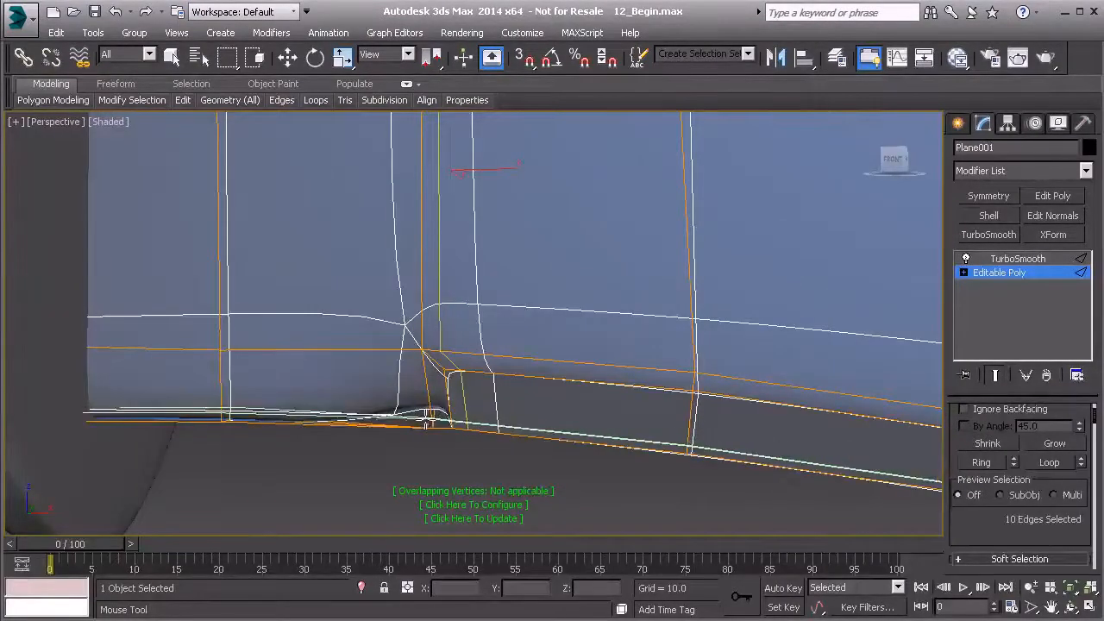
click(426, 421)
middle_drag(444, 380, 440, 350)
scroll(426, 406, up, 5)
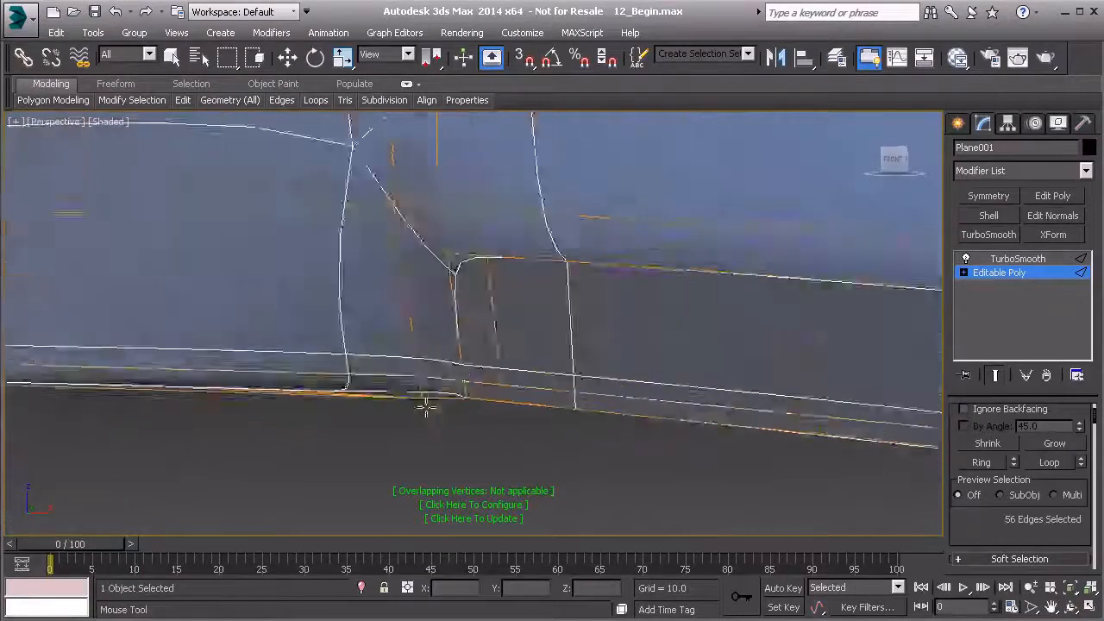
scroll(426, 406, down, 3)
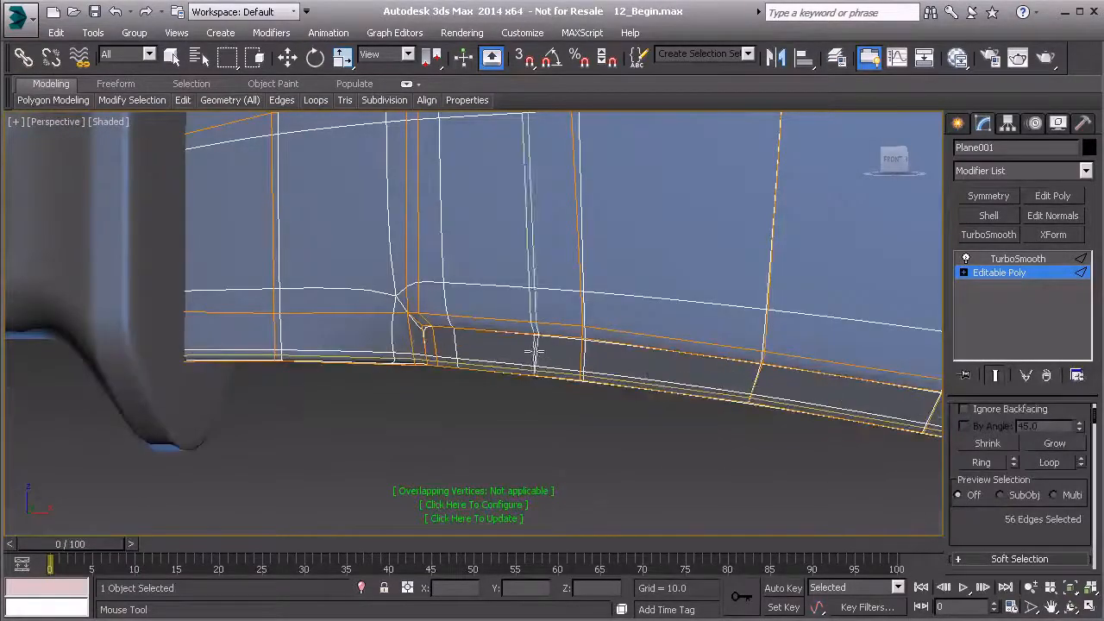
- Insert a Swift Loop edge loop along the blade's bottom edge, close to the cutting edge
drag(535, 352, 418, 358)
click(413, 359)
scroll(413, 361, up, 3)
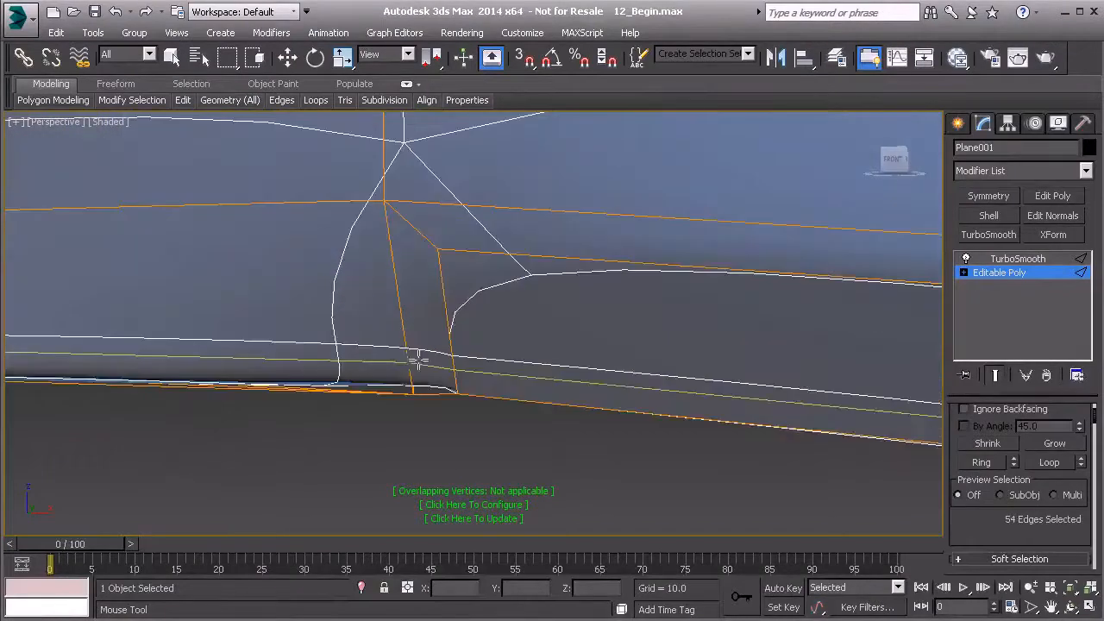
middle_drag(443, 369, 373, 398)
scroll(373, 399, down, 2)
click(372, 400)
- Turn on edged faces and insert an edge loop close to the rim around the notch and the hook's inner curve
middle_drag(436, 382, 360, 397)
scroll(358, 397, down, 5)
scroll(548, 401, down, 3)
middle_drag(690, 409, 250, 344)
middle_drag(627, 371, 324, 376)
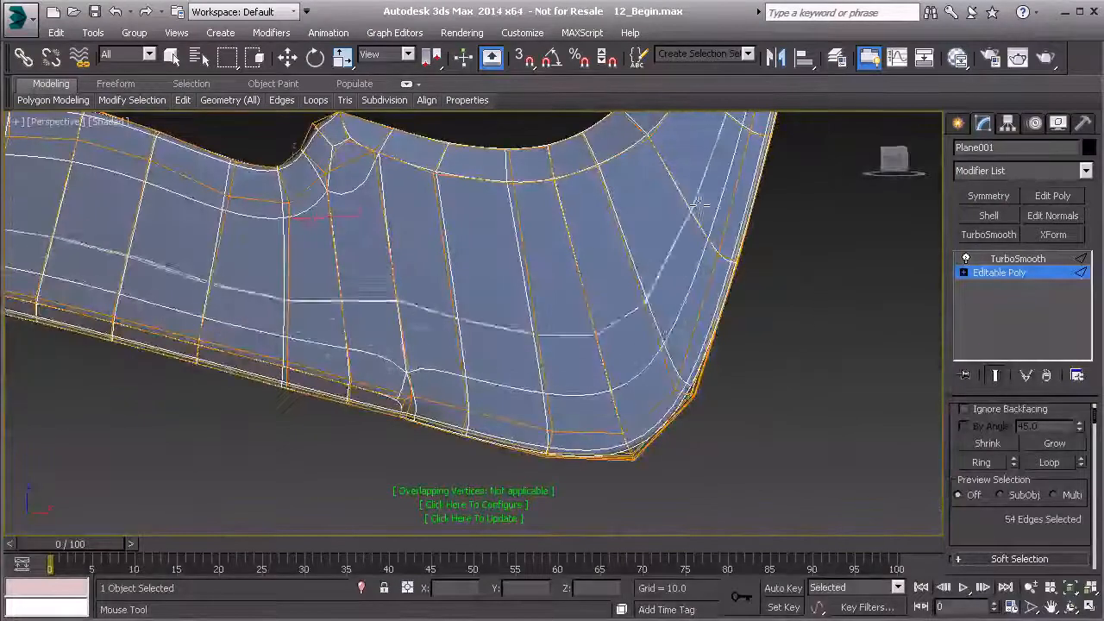
middle_drag(683, 283, 515, 424)
middle_drag(597, 121, 549, 345)
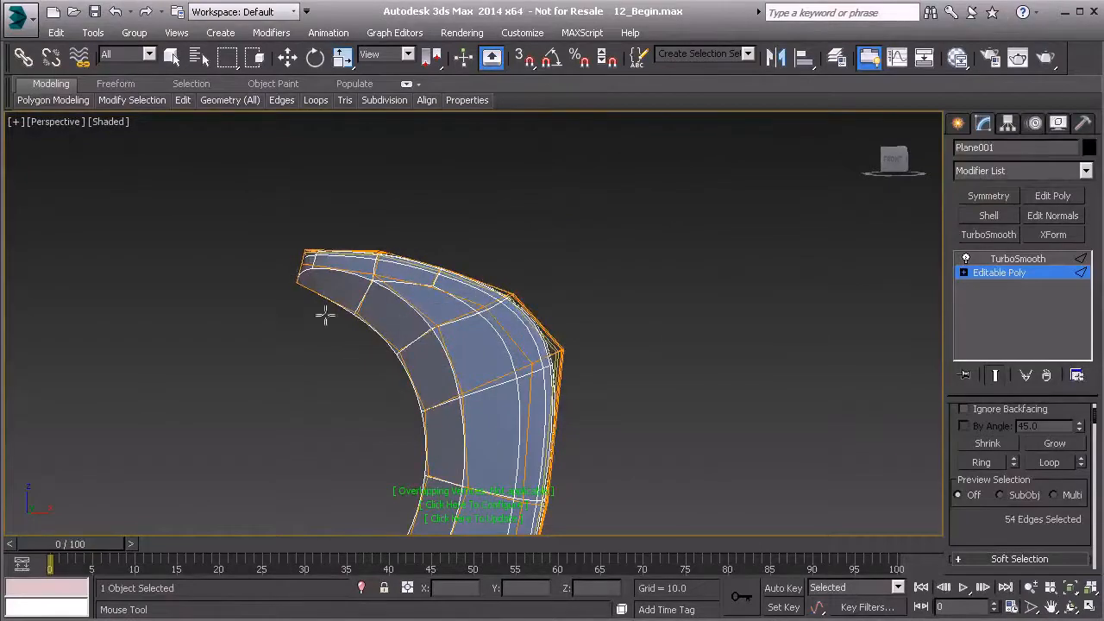
middle_drag(306, 292, 414, 267)
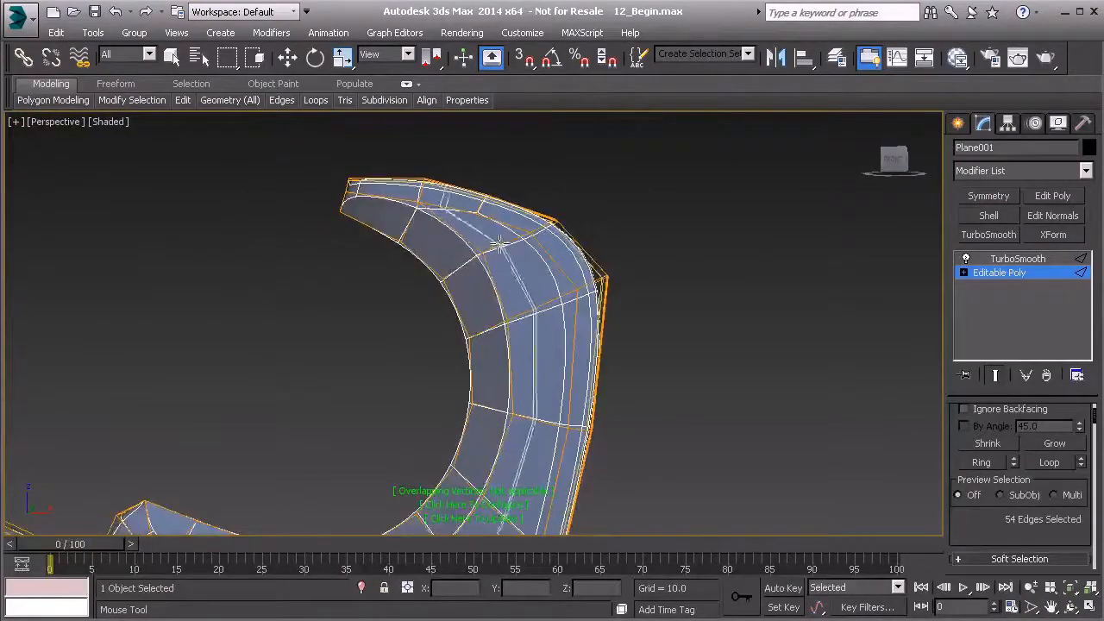
scroll(517, 351, down, 3)
middle_drag(517, 351, 565, 211)
middle_drag(199, 302, 580, 290)
scroll(518, 380, up, 3)
mouse_move(300, 276)
middle_down()
mouse_move(439, 326)
mouse_move(714, 249)
middle_up()
key(F4)
middle_drag(354, 371, 371, 263)
scroll(363, 328, up, 4)
middle_drag(371, 263, 419, 483)
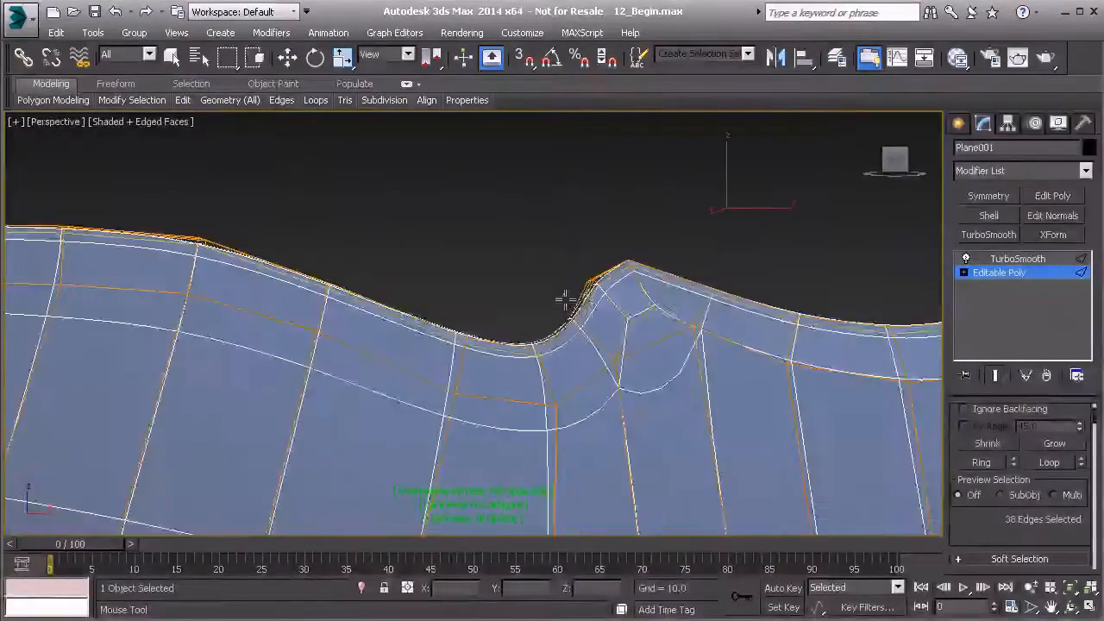
- Insert a Swift Loop edge loop across the blade close to the hook's tip
alt+middle_drag(565, 300, 613, 310)
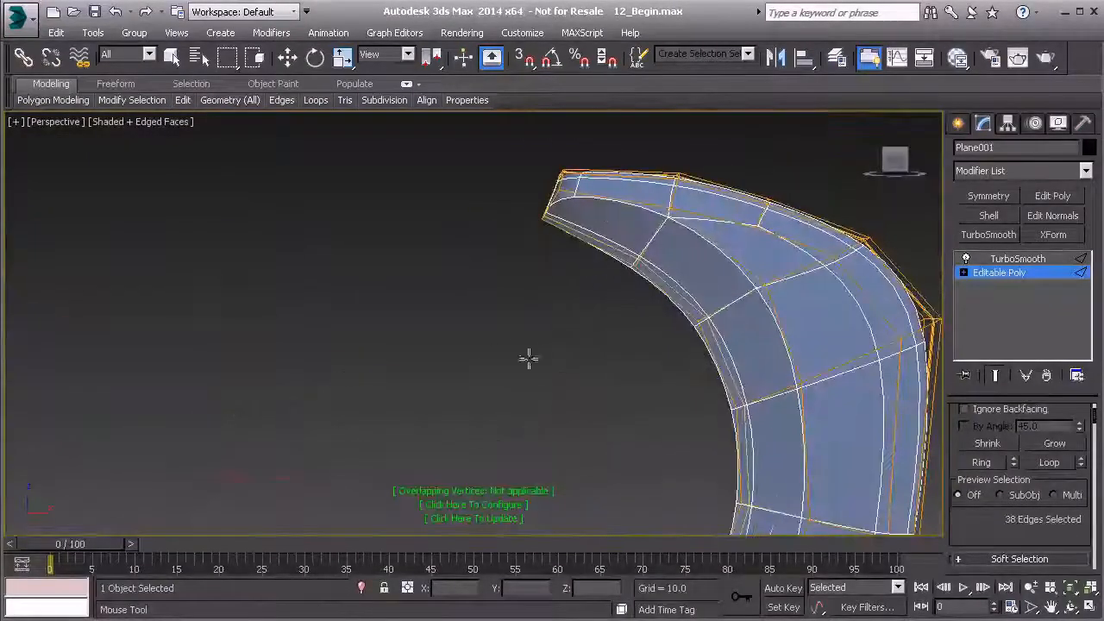
middle_drag(548, 266, 492, 268)
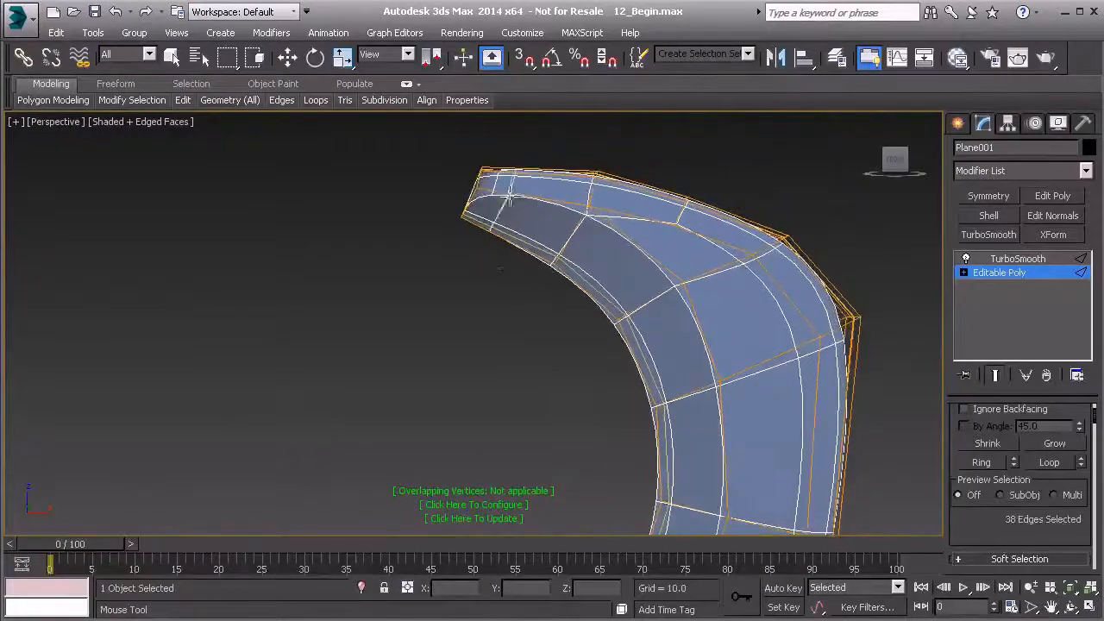
middle_drag(509, 199, 535, 223)
scroll(535, 224, up, 3)
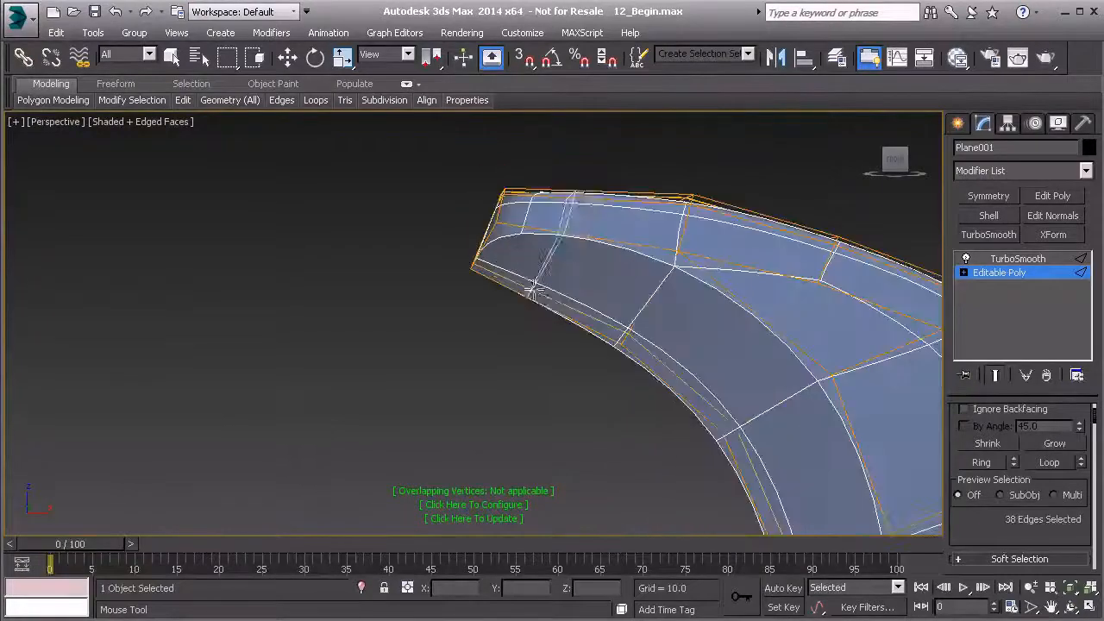
double_click(504, 231)
scroll(501, 305, down, 4)
middle_drag(503, 377, 582, 275)
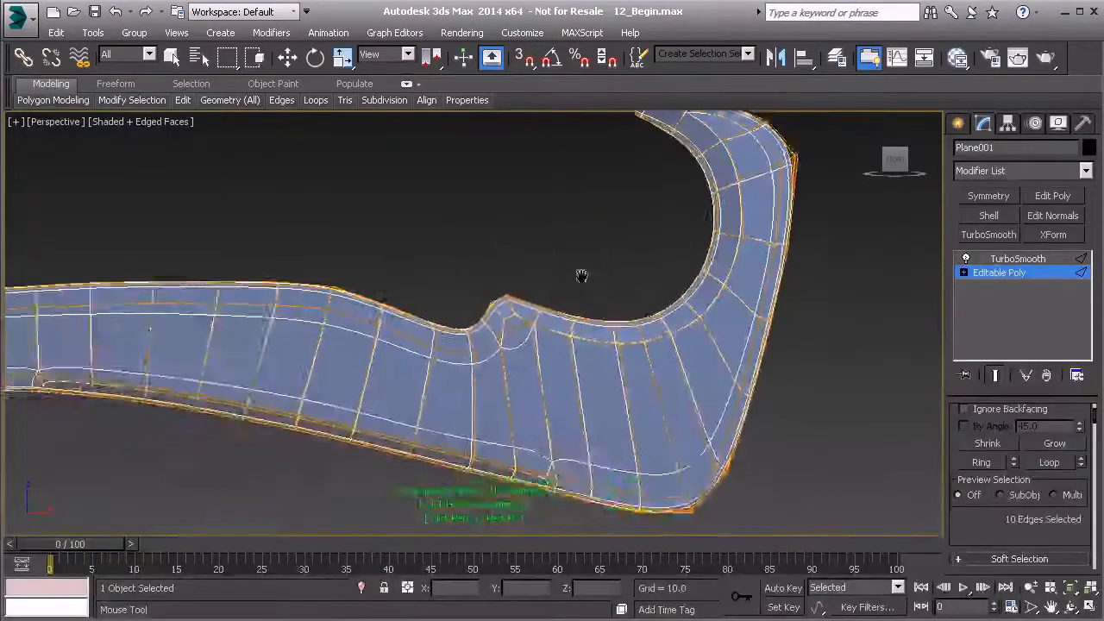
- Deselect the blade, turn off edged faces, and examine the smoothed bevels and cutting edge from below and from the reverse side
scroll(518, 297, up, 3)
scroll(537, 236, down, 4)
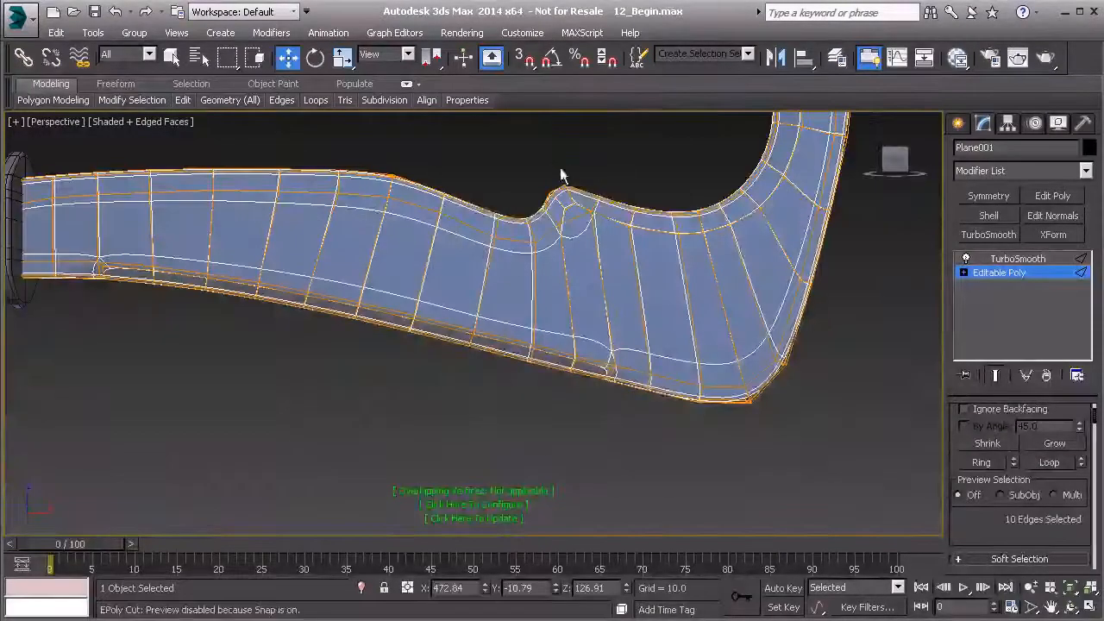
click(1000, 272)
key(ctrl+d)
middle_drag(762, 334, 724, 406)
key(F4)
mouse_move(616, 357)
alt+middle_down()
mouse_move(567, 357)
mouse_move(594, 377)
mouse_move(662, 390)
mouse_move(630, 382)
mouse_move(578, 301)
alt+middle_up()
alt+middle_drag(323, 405, 296, 257)
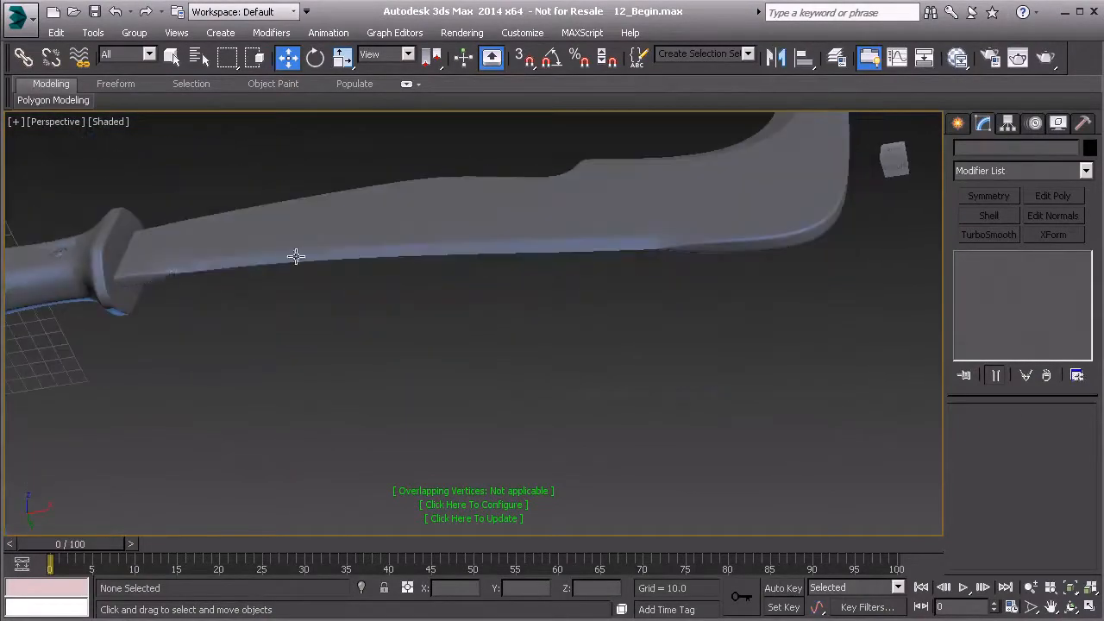
mouse_move(639, 226)
alt+middle_down()
mouse_move(581, 335)
mouse_move(633, 341)
mouse_move(499, 413)
mouse_move(523, 426)
mouse_move(506, 470)
alt+middle_up()
alt+middle_drag(592, 152, 454, 353)
- On the blade's reverse side, insert a Swift Loop edge loop along the spine close to its upper edge, and deselect the blade
click(454, 324)
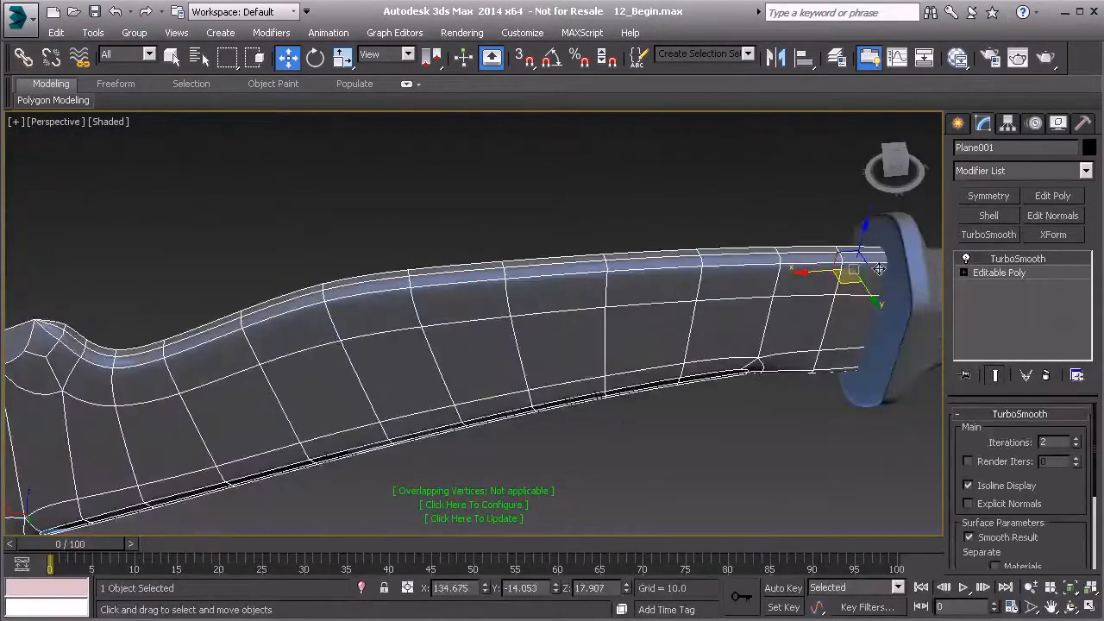
alt+middle_drag(867, 272, 393, 502)
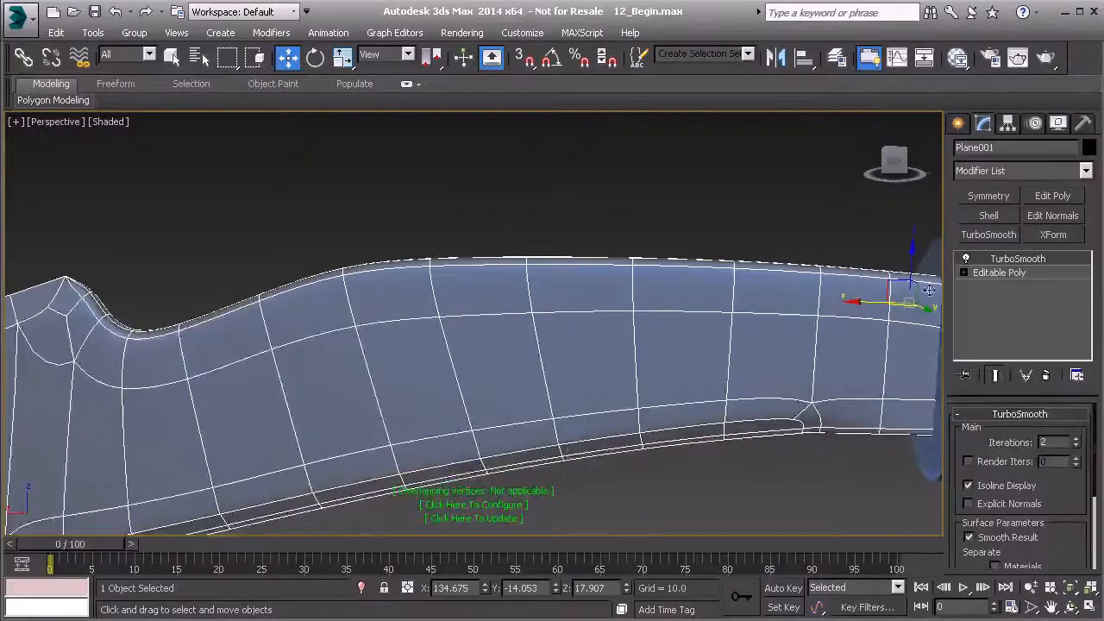
click(1000, 274)
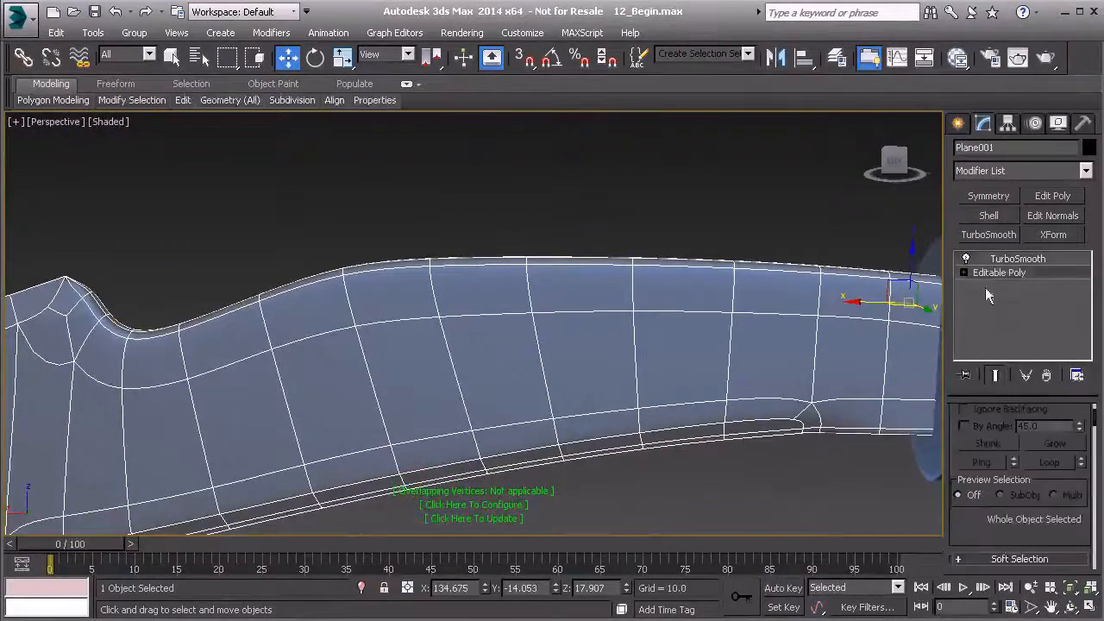
middle_drag(705, 345, 493, 346)
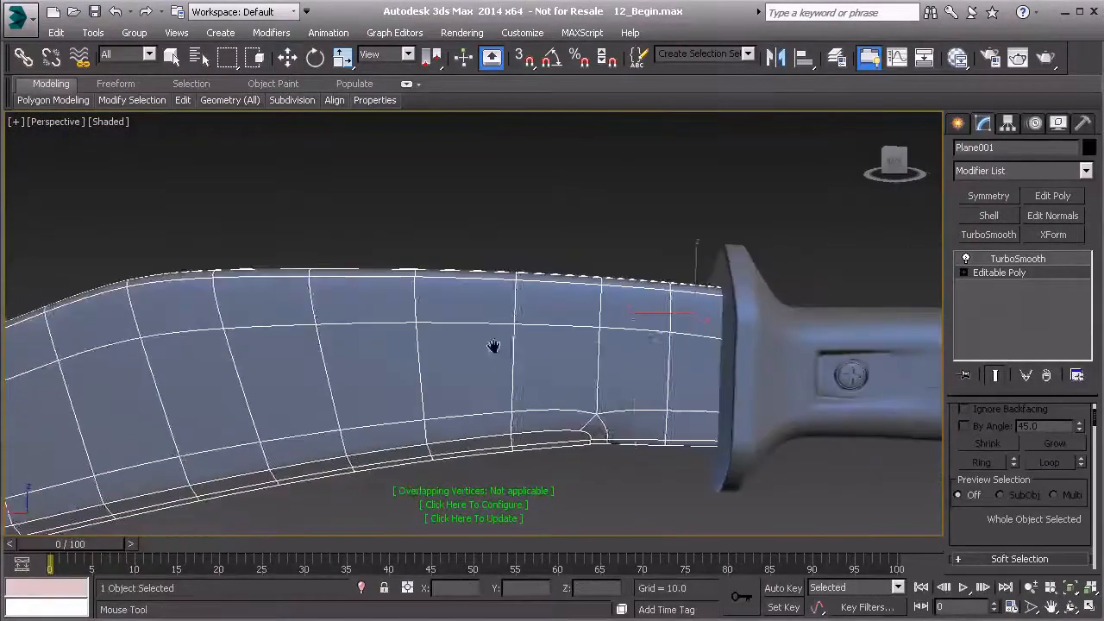
click(670, 294)
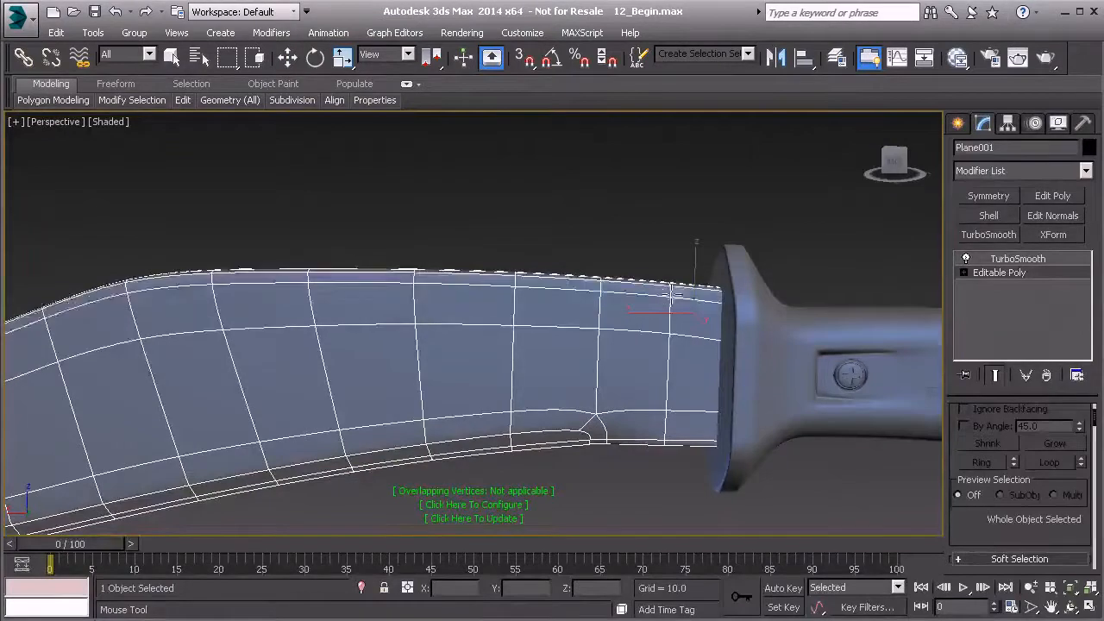
key(w)
click(652, 226)
scroll(600, 306, down, 4)
mouse_move(452, 322)
middle_down()
mouse_move(592, 328)
mouse_move(555, 360)
middle_up()
mouse_move(470, 327)
alt+middle_down()
mouse_move(450, 335)
mouse_move(468, 316)
mouse_move(584, 339)
mouse_move(473, 365)
mouse_move(437, 322)
mouse_move(695, 379)
mouse_move(868, 382)
mouse_move(885, 364)
mouse_move(592, 358)
mouse_move(799, 178)
mouse_move(817, 222)
mouse_move(696, 291)
mouse_move(666, 363)
mouse_move(708, 351)
alt+middle_up()
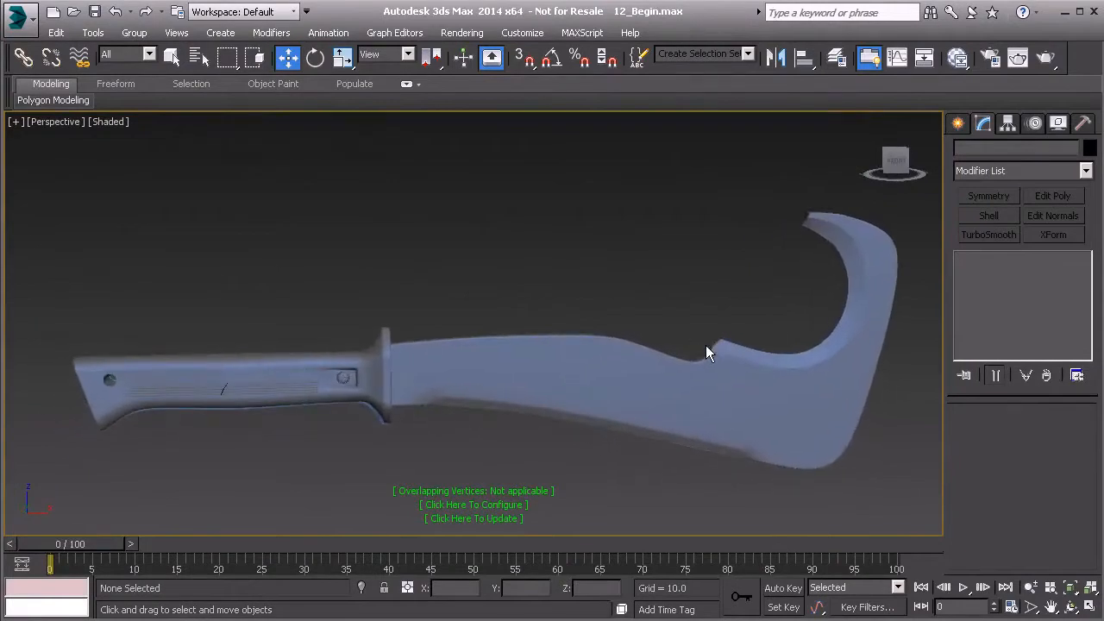